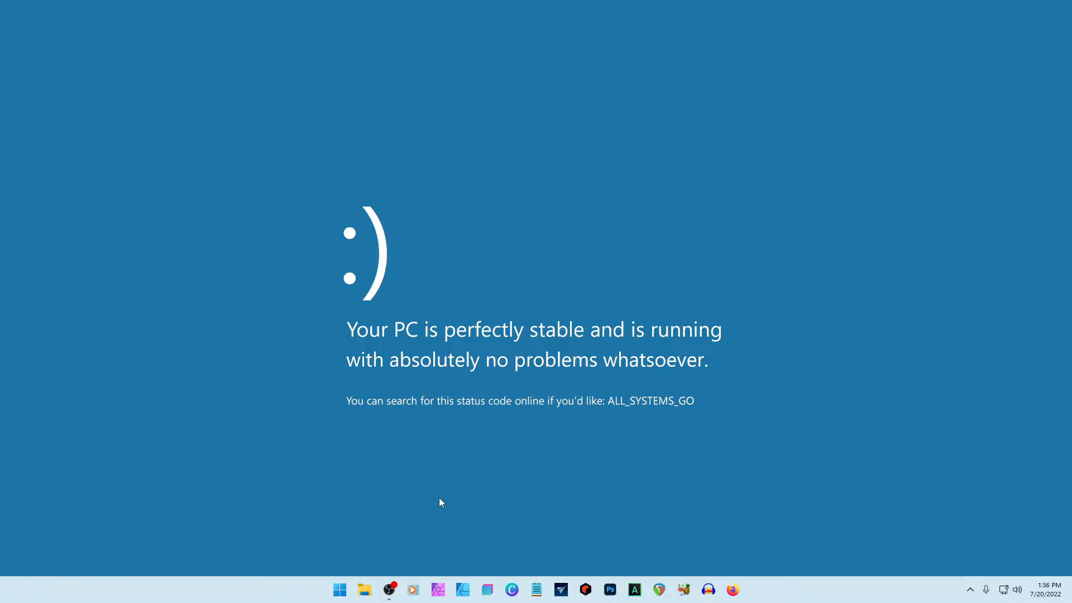
# Open Firefox and load the website obrndsgn.com
pyautogui.click(732, 589)
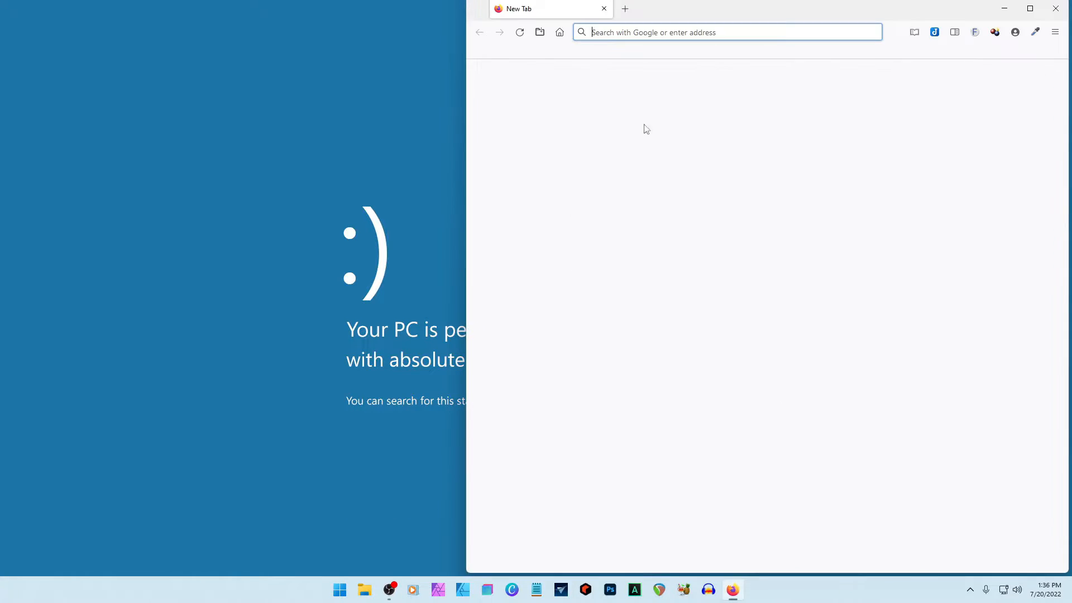
pyautogui.write('obrndsgn.com')
pyautogui.press('Return')
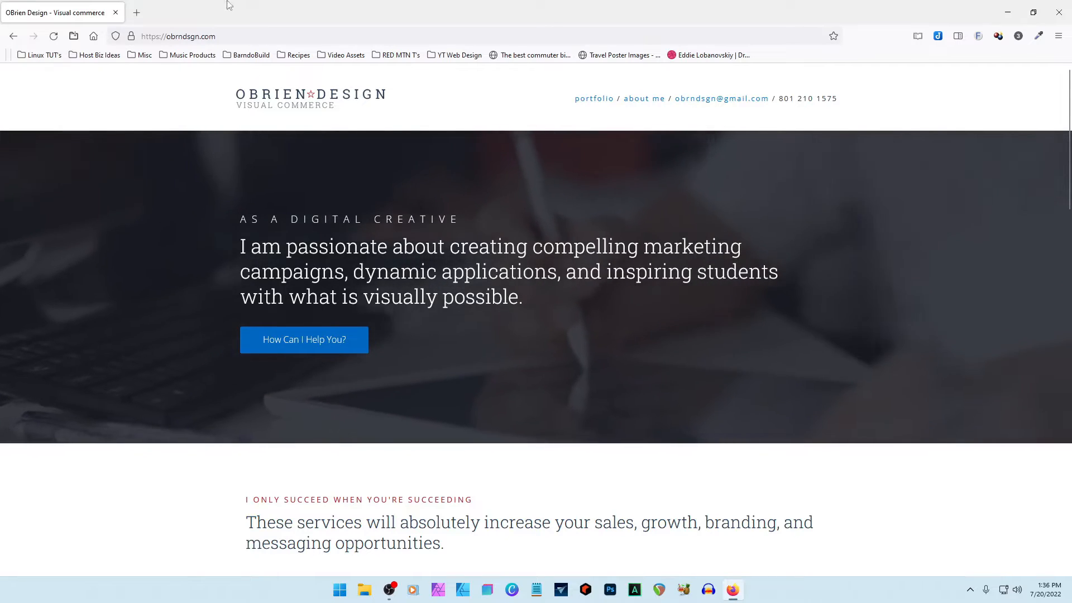
# Search Google for "design icon" in a new browser tab and show the image results
pyautogui.hotkey('ctrl', 't')
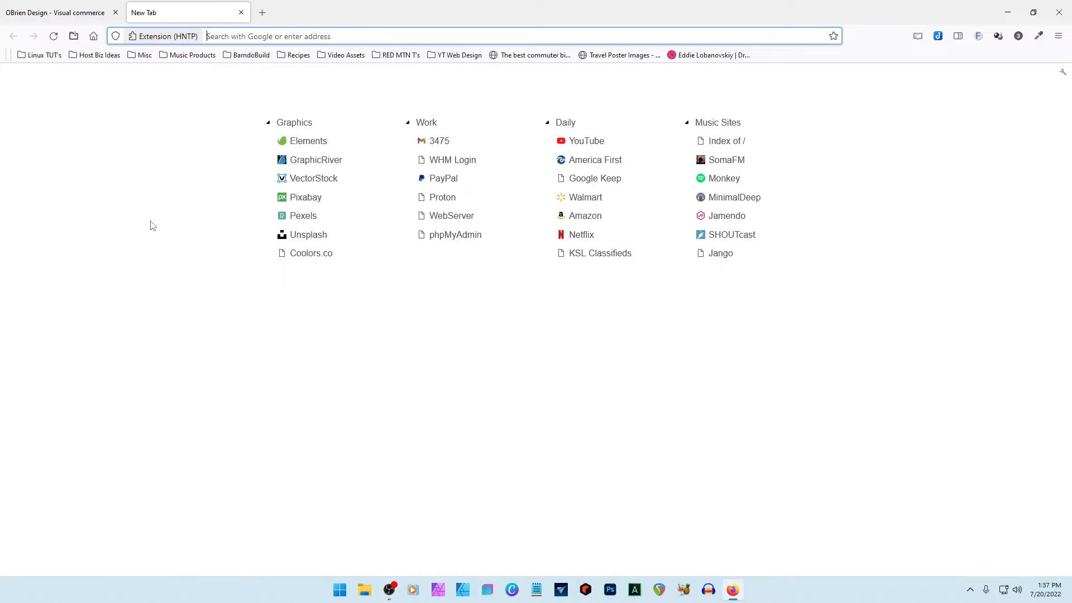
pyautogui.write('design')
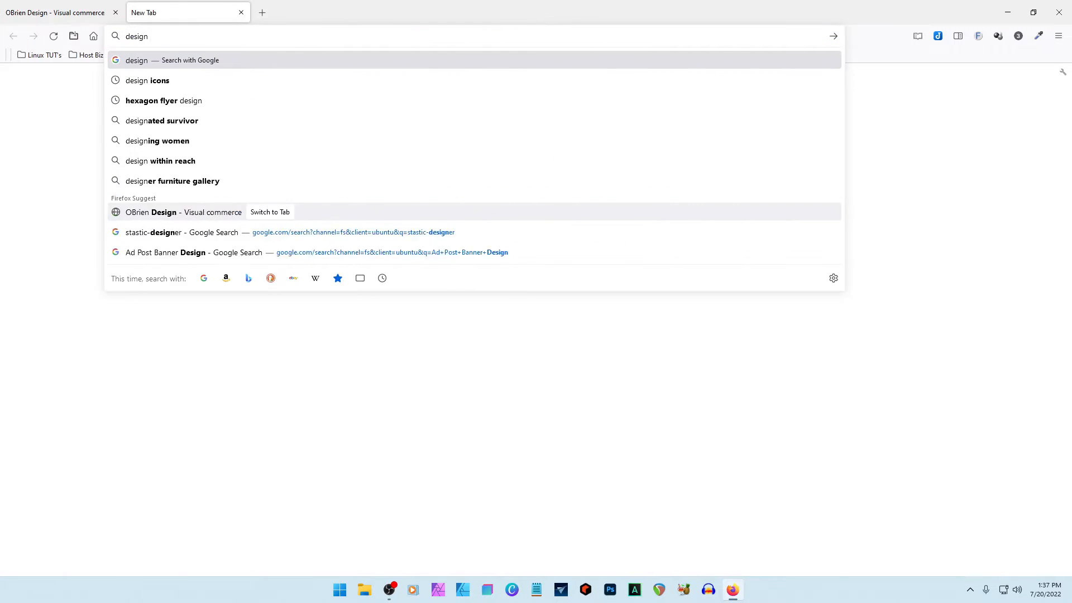
pyautogui.write(' icons')
pyautogui.press('Return')
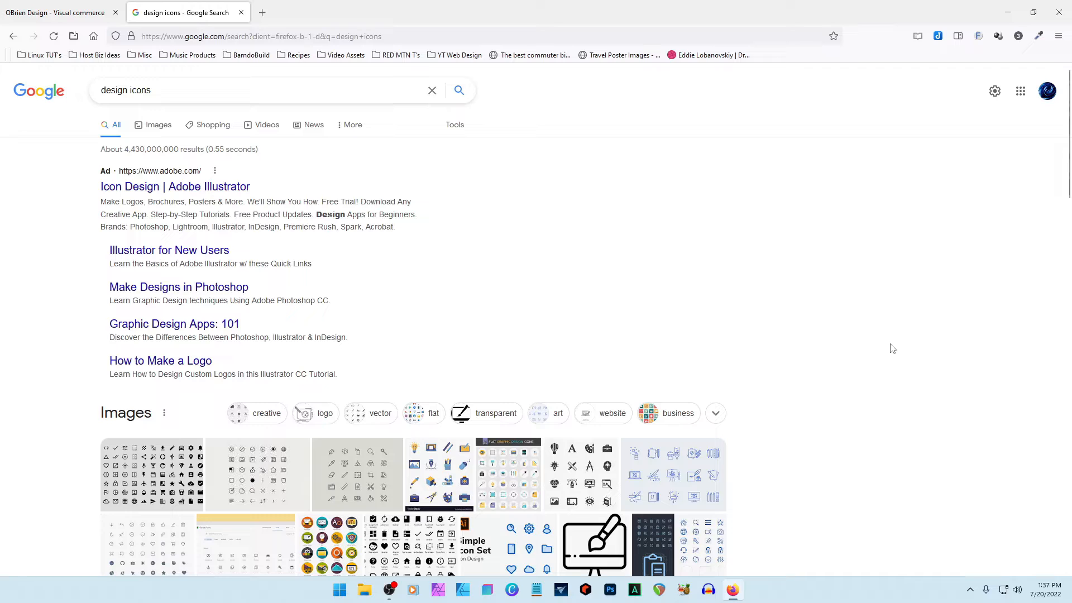
pyautogui.click(158, 124)
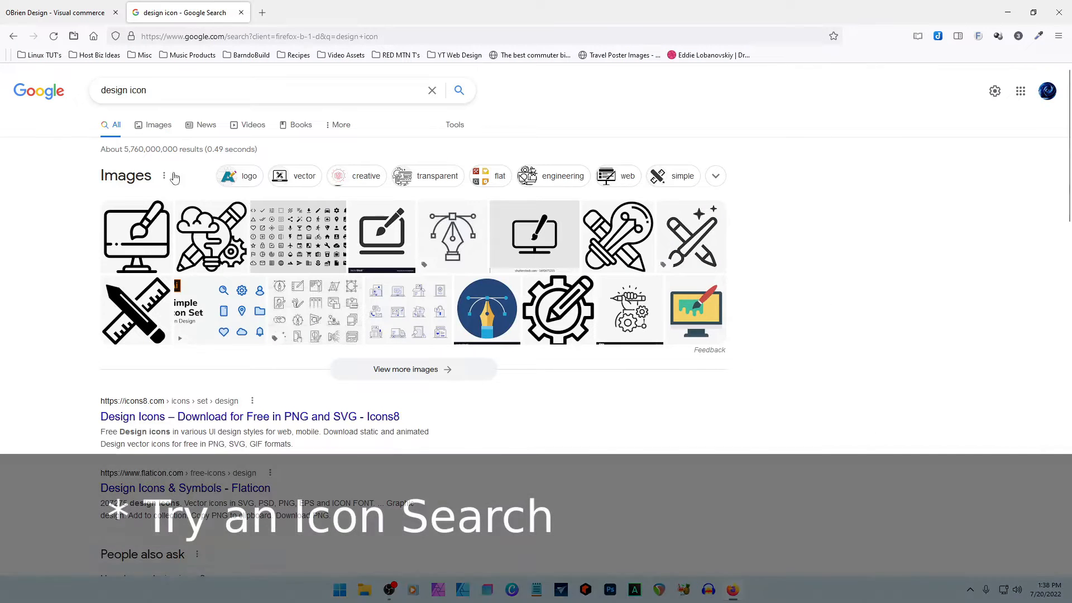
pyautogui.click(156, 125)
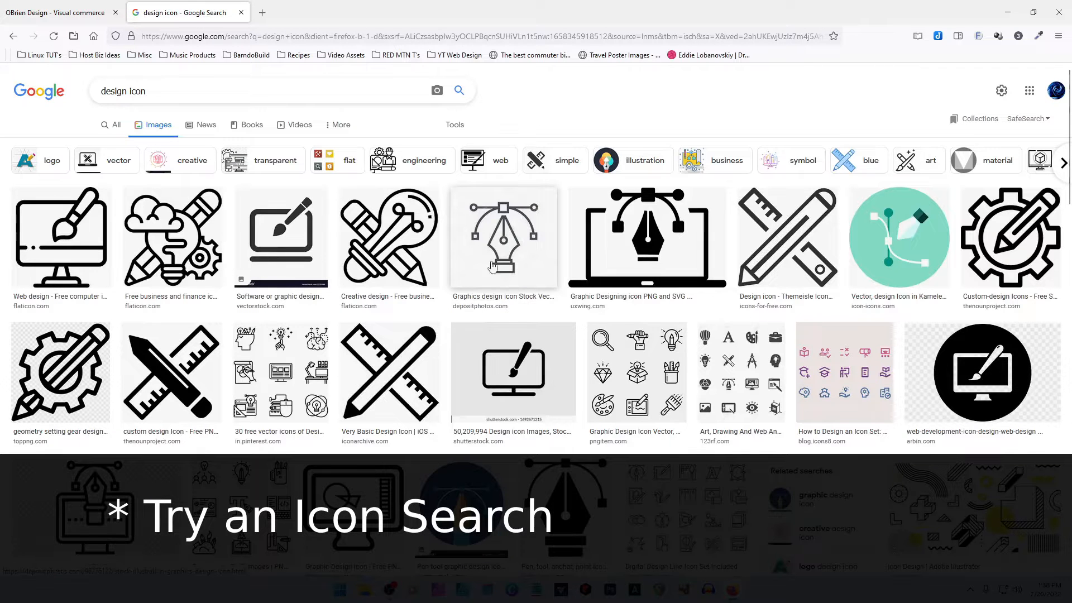
# Open the Depositphotos pen-nib graphics design icon as a full-size image in its own tab
pyautogui.click(490, 274)
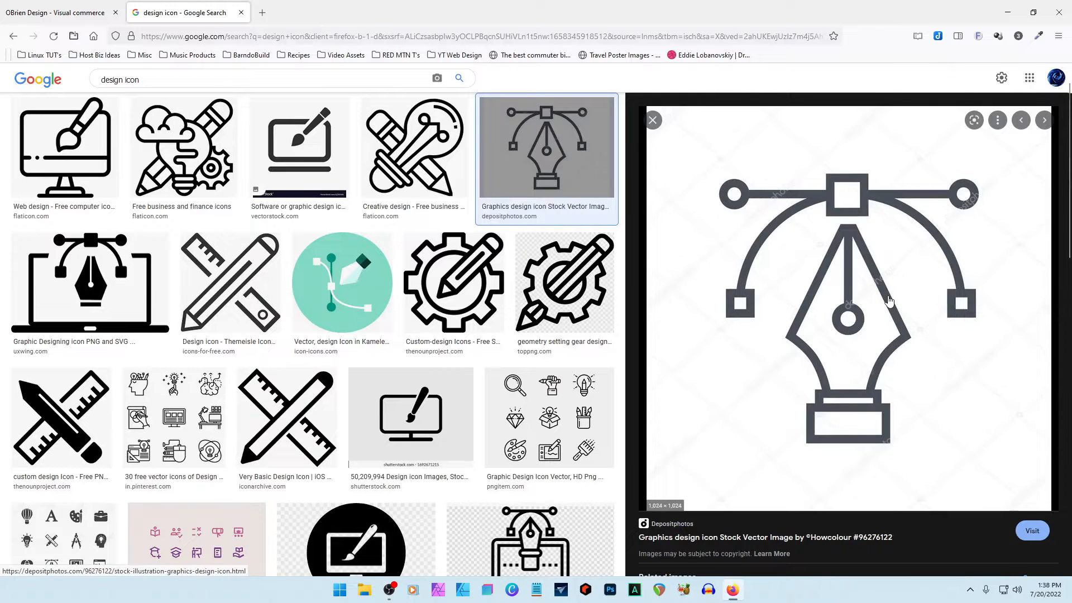
pyautogui.rightClick(847, 283)
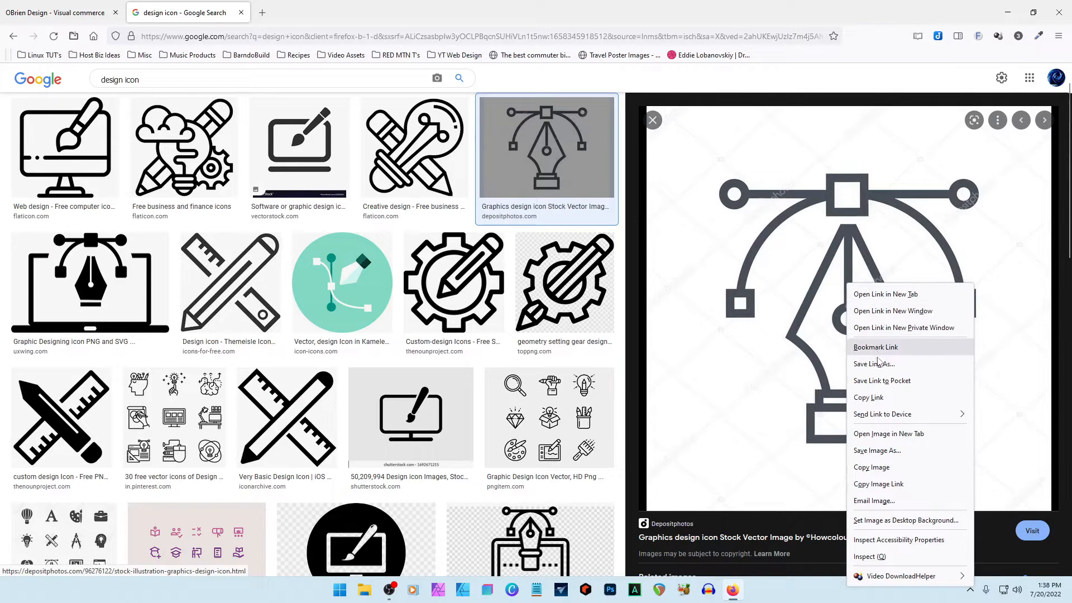
pyautogui.click(881, 435)
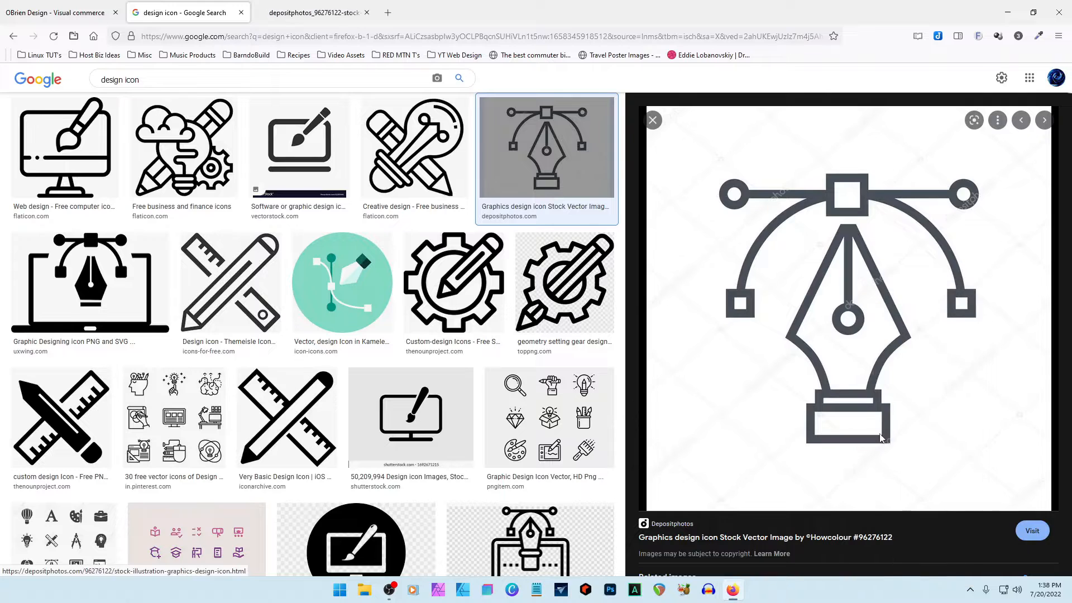
pyautogui.hotkey('ctrl', 'Tab')
pyautogui.rightClick(624, 299)
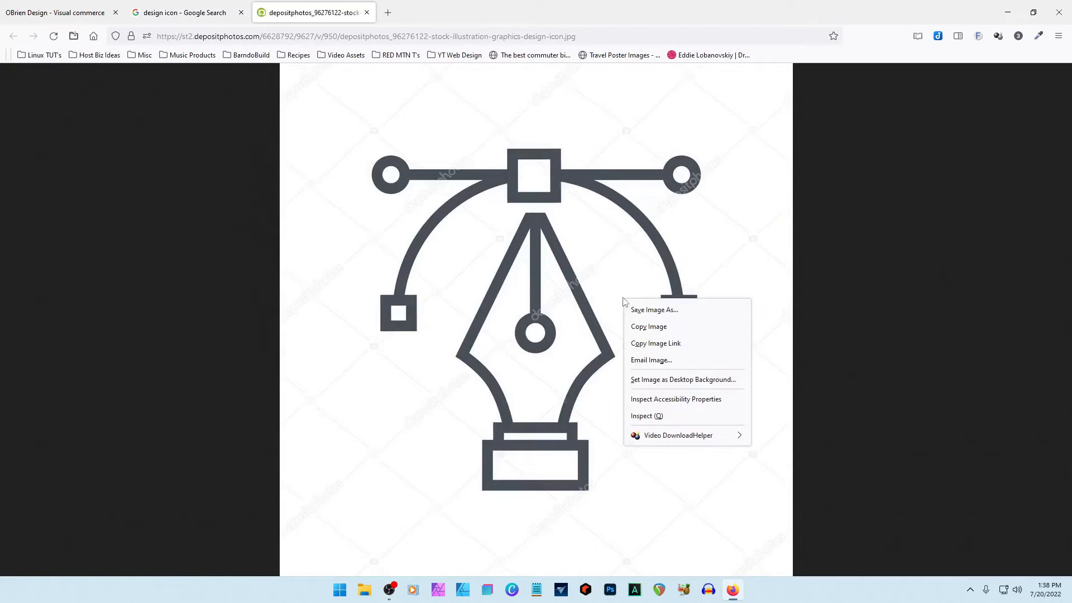
pyautogui.click(655, 310)
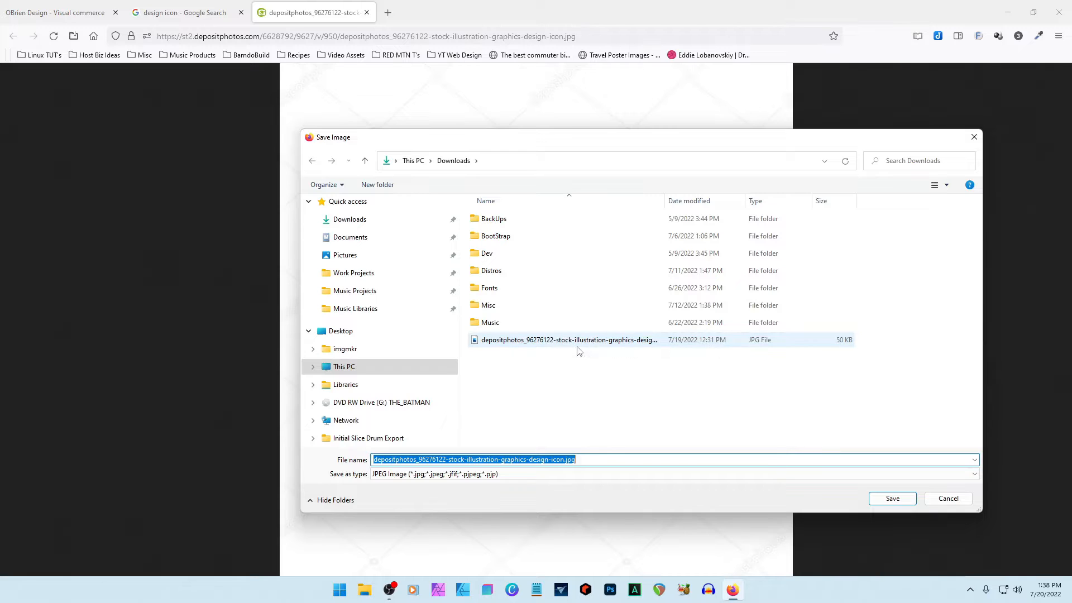
pyautogui.click(948, 498)
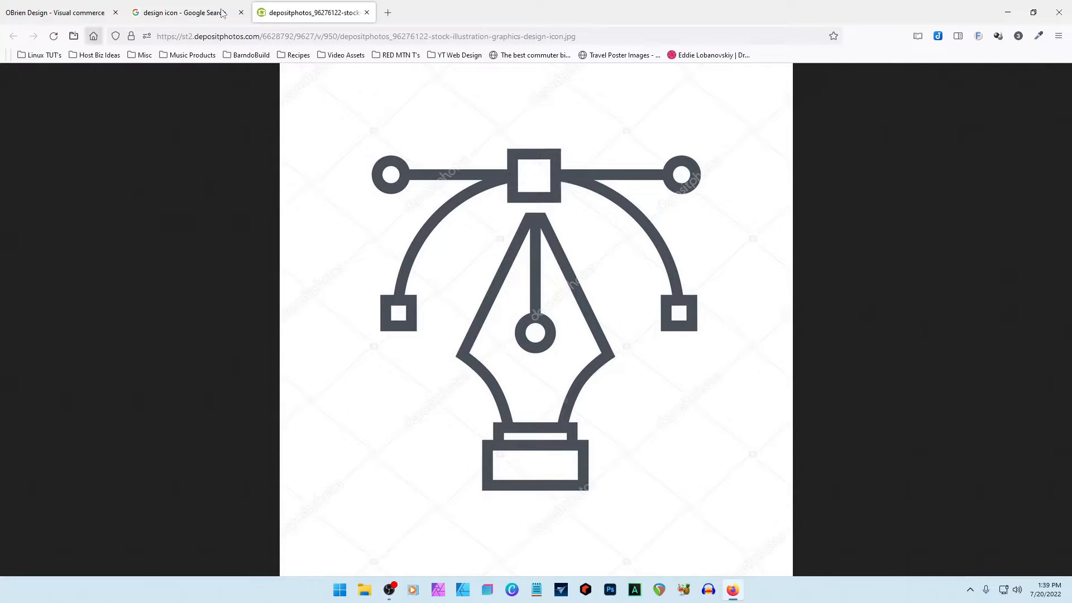
pyautogui.click(367, 13)
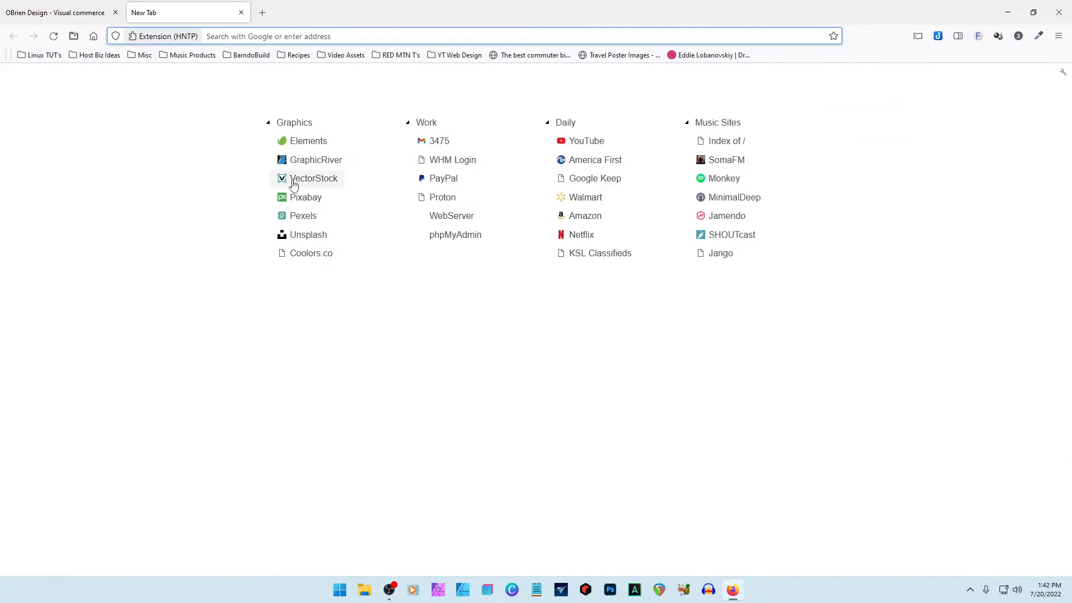
# Open the VectorStock website and search its vector images for "design icon"
pyautogui.click(294, 184)
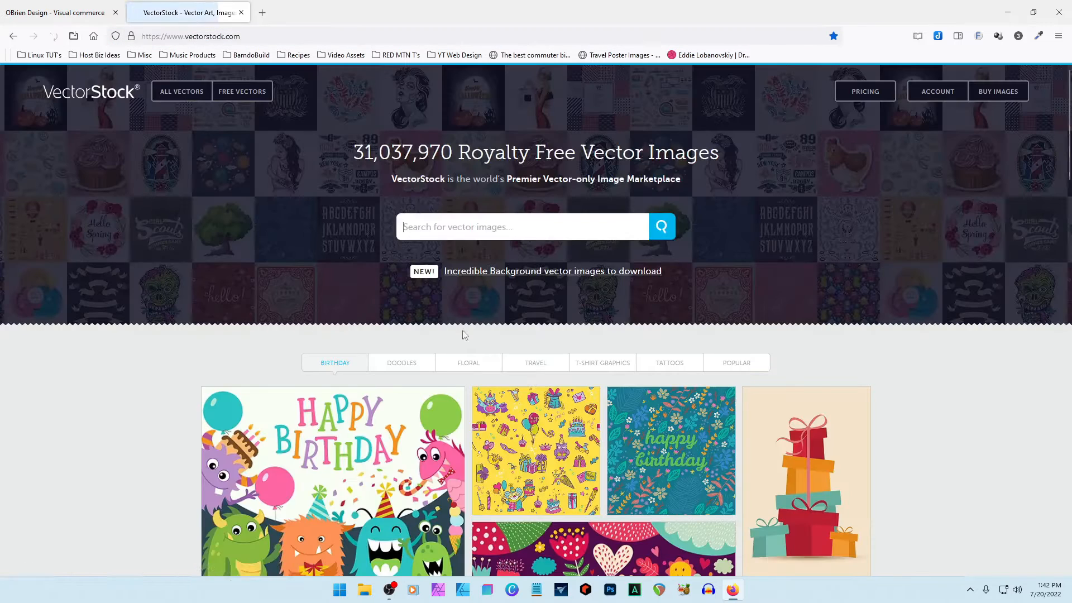
pyautogui.click(449, 221)
pyautogui.write('design icon')
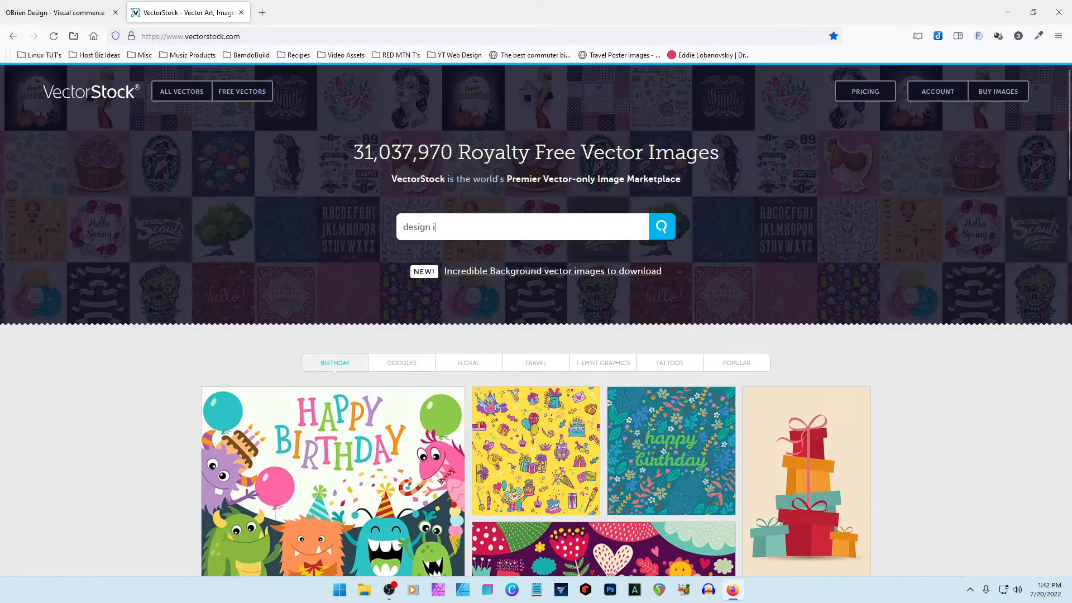
pyautogui.press('Return')
pyautogui.moveTo(610, 299)
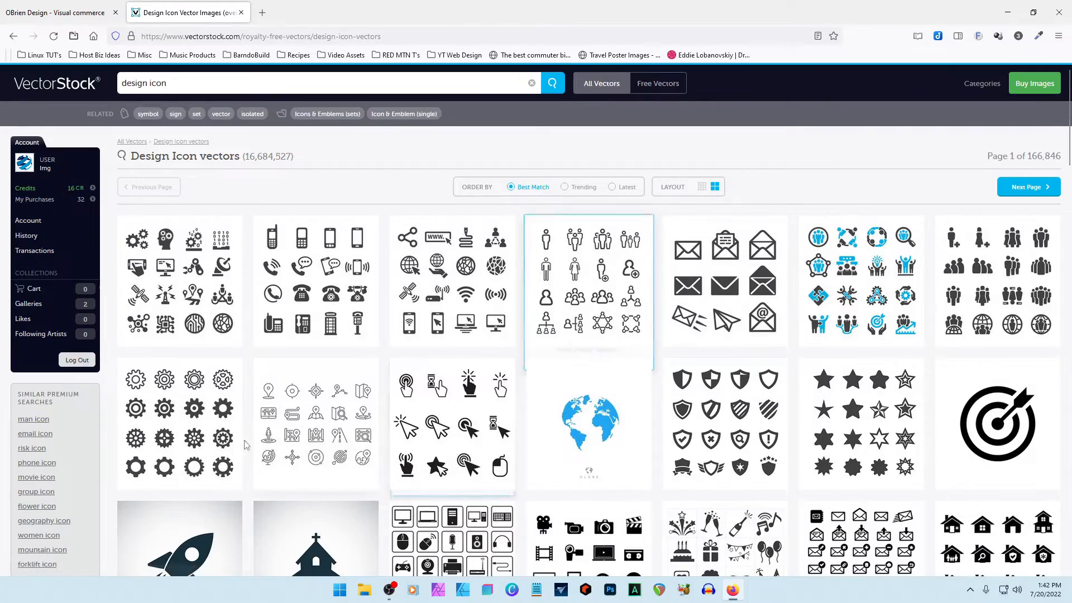
# Look through the first page of VectorStock design icon results for usable icon styles
pyautogui.scroll(-6, 235, 463)
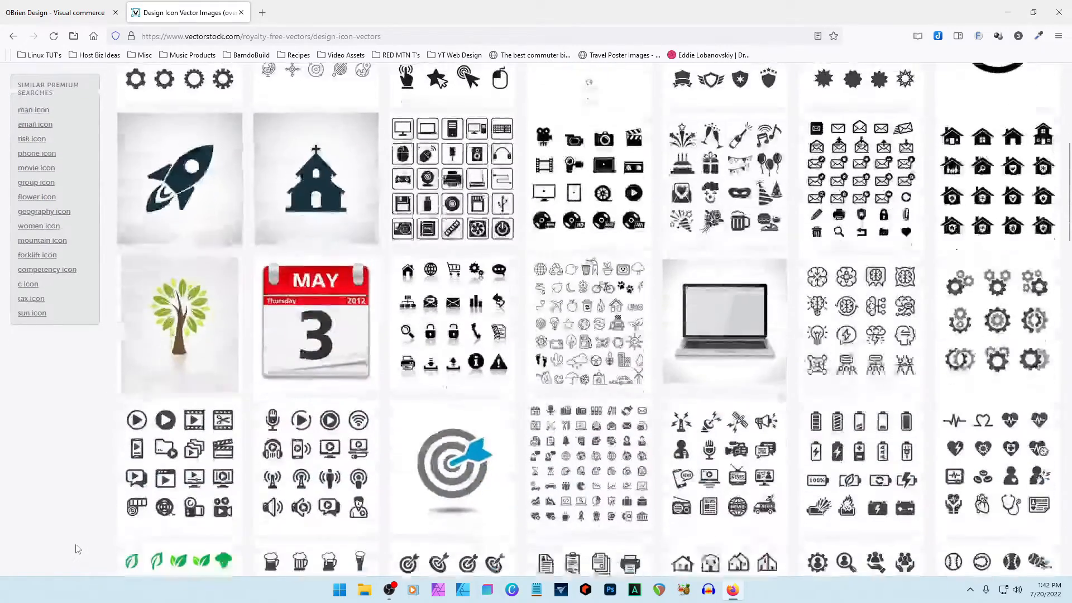
pyautogui.scroll(-1, 78, 548)
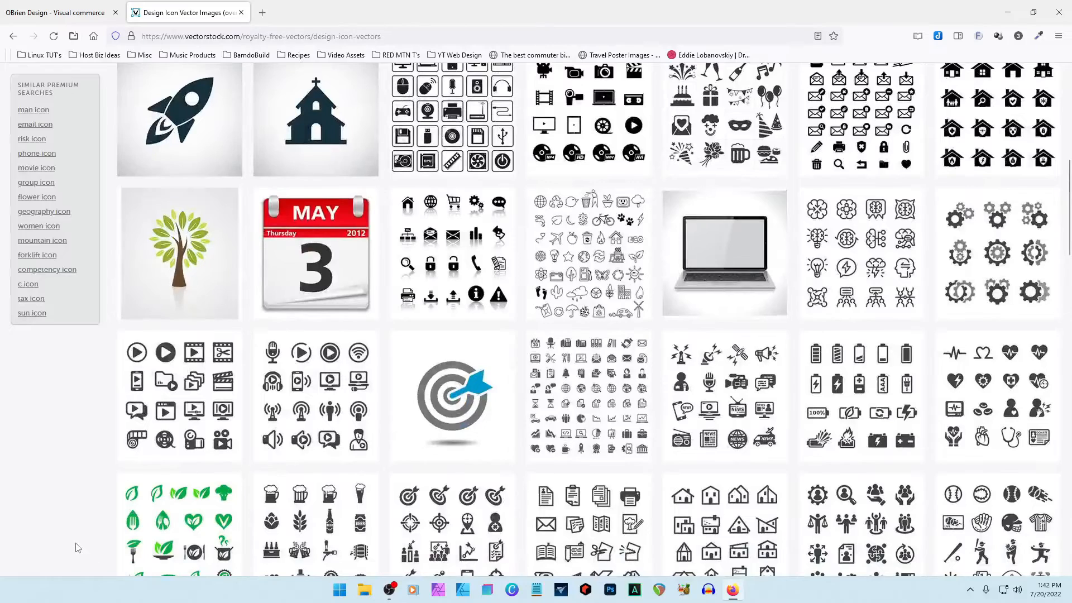
pyautogui.scroll(-1, 77, 549)
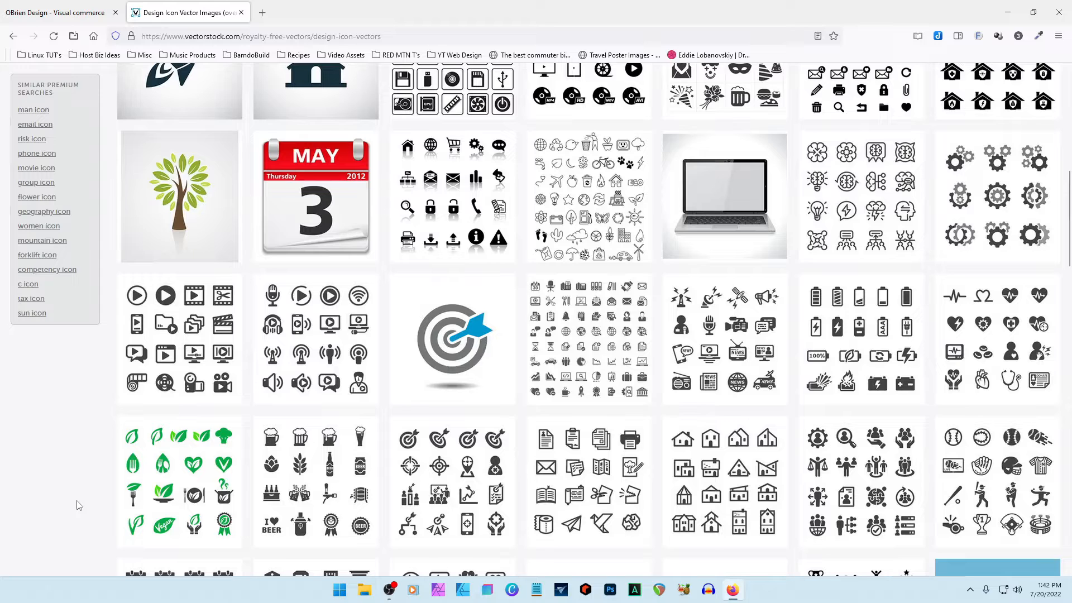
pyautogui.scroll(-1, 77, 504)
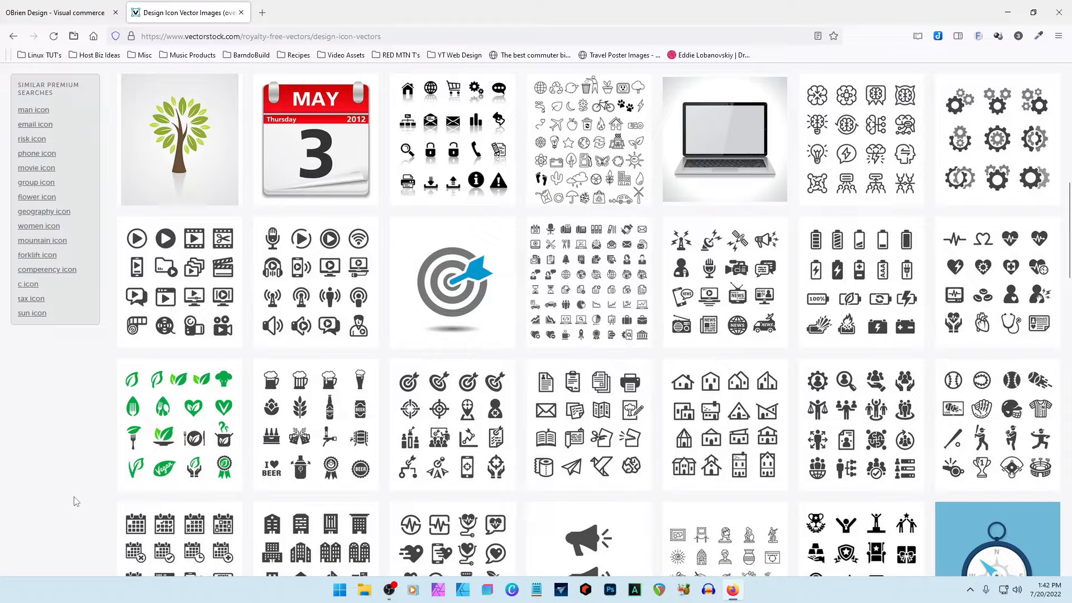
pyautogui.scroll(-5, 76, 501)
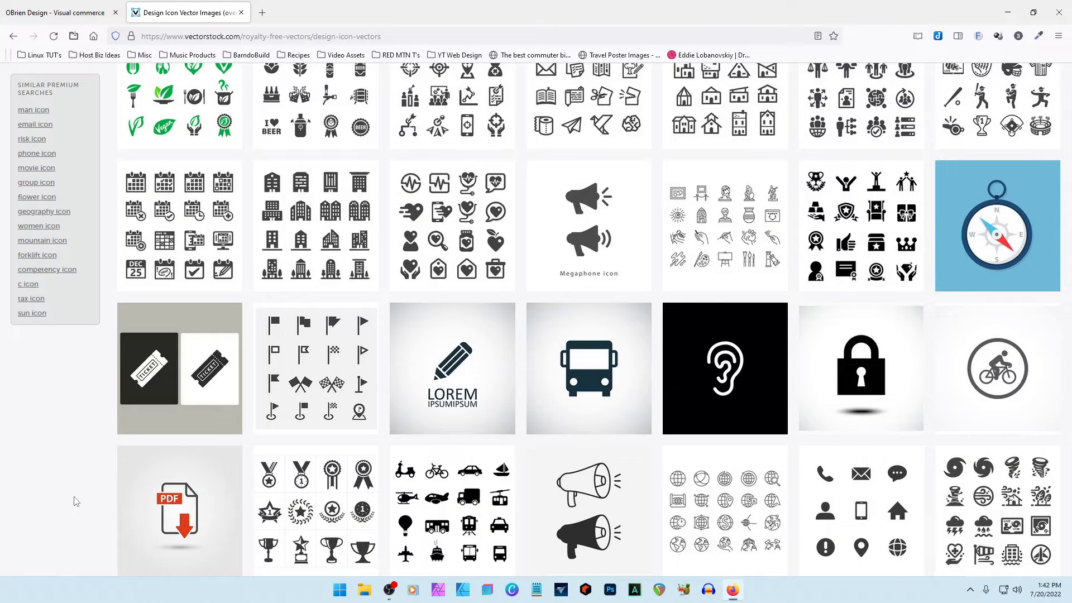
pyautogui.scroll(-2, 76, 500)
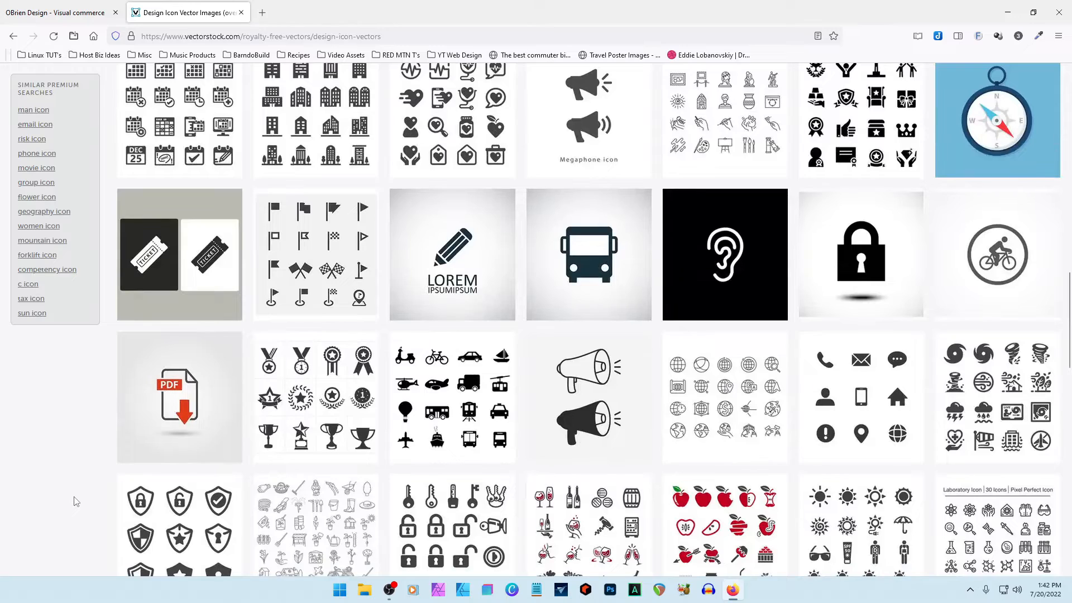
pyautogui.scroll(-2, 77, 501)
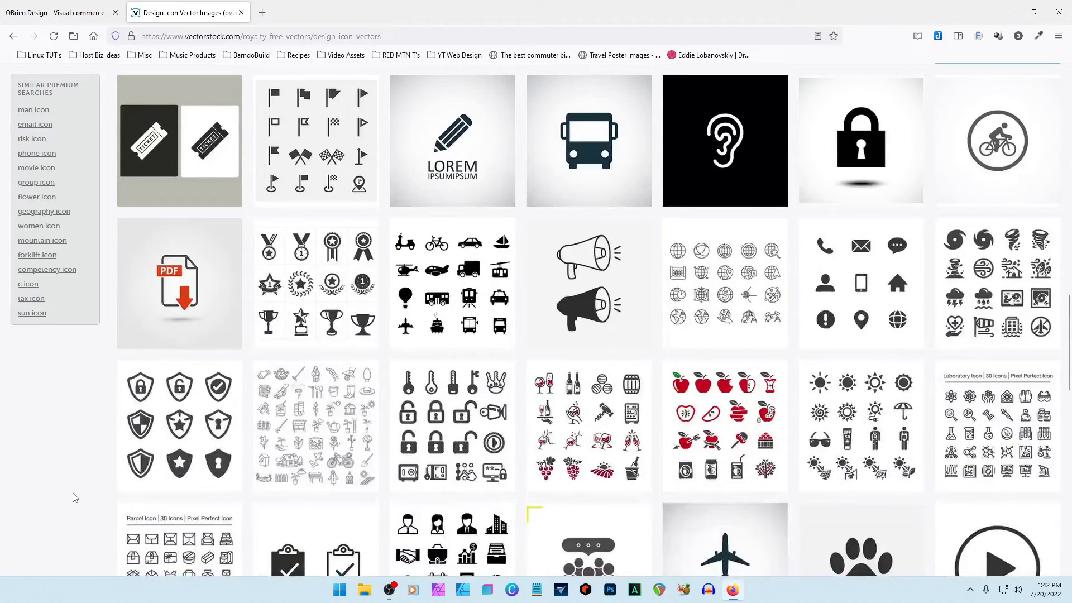
pyautogui.scroll(-10, 75, 497)
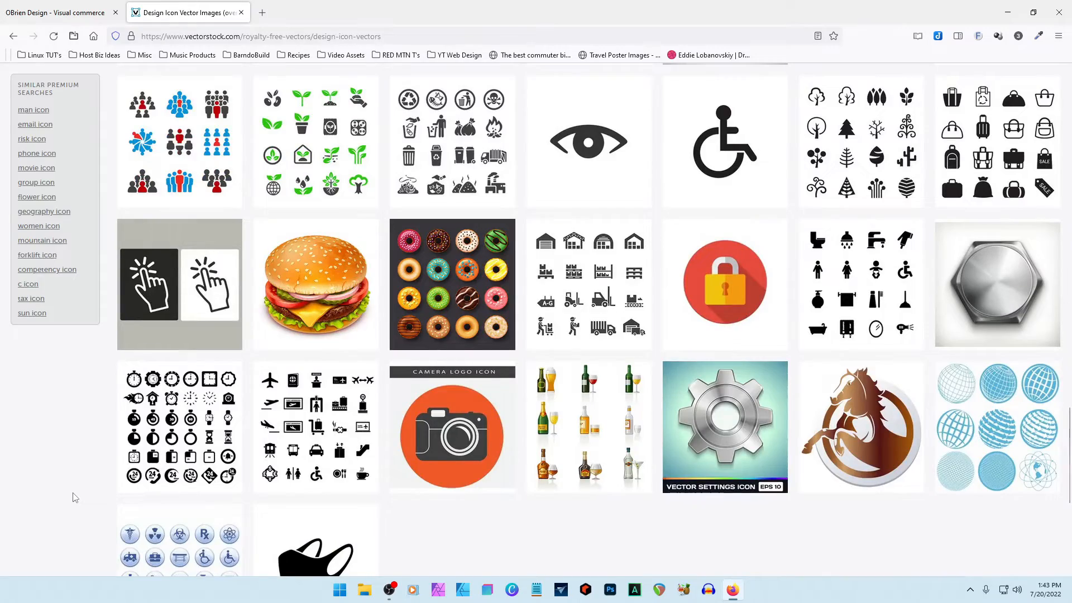
pyautogui.scroll(-2, 75, 498)
# Go to page 2 of the VectorStock design icon results and look through the icon sets there
pyautogui.click(1021, 547)
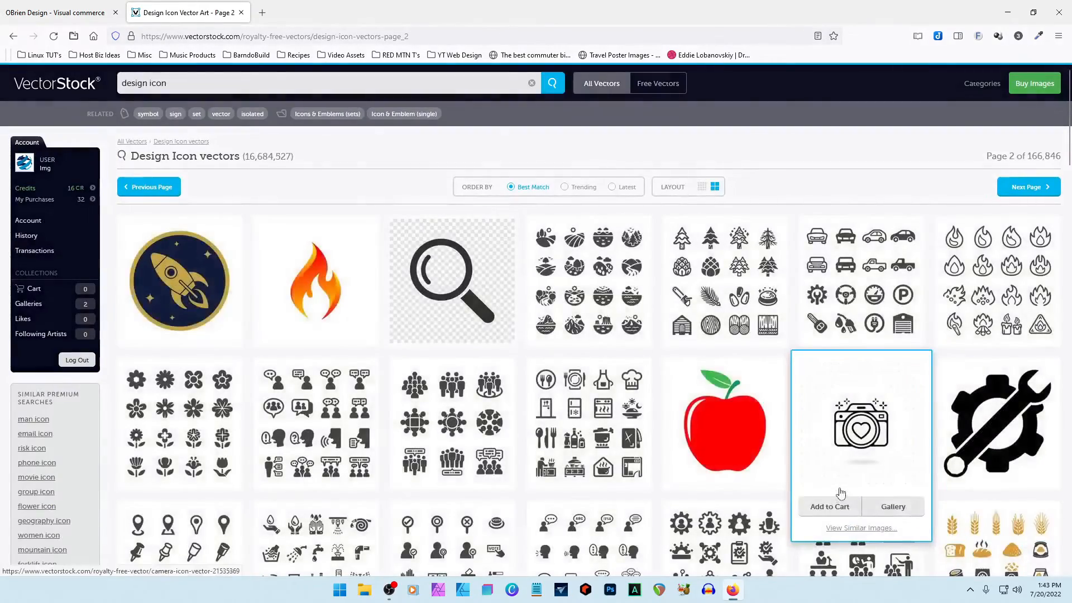
pyautogui.scroll(-5, 850, 490)
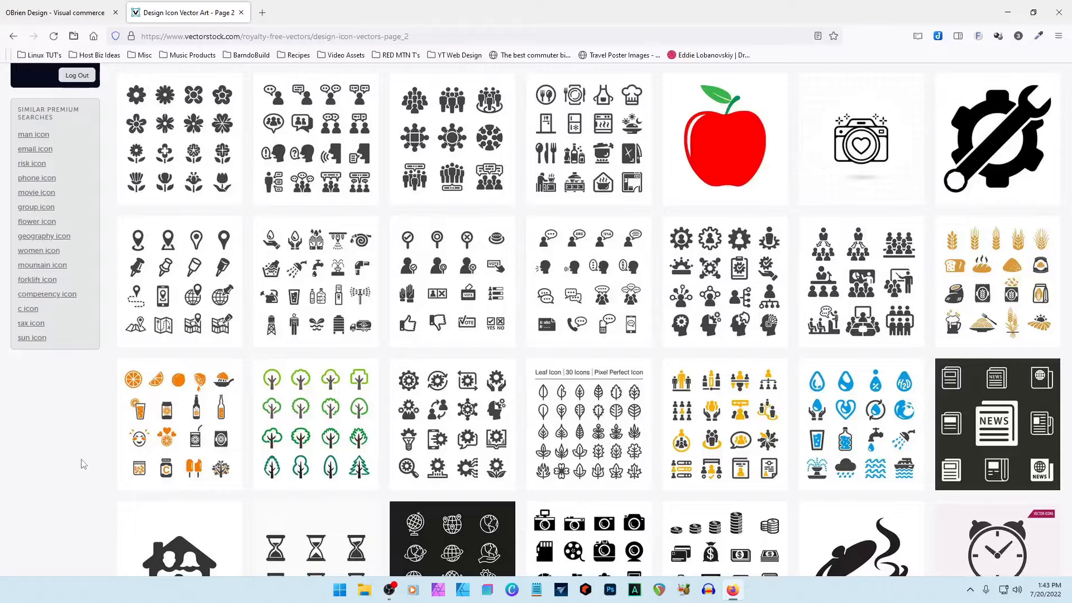
pyautogui.scroll(-2, 83, 464)
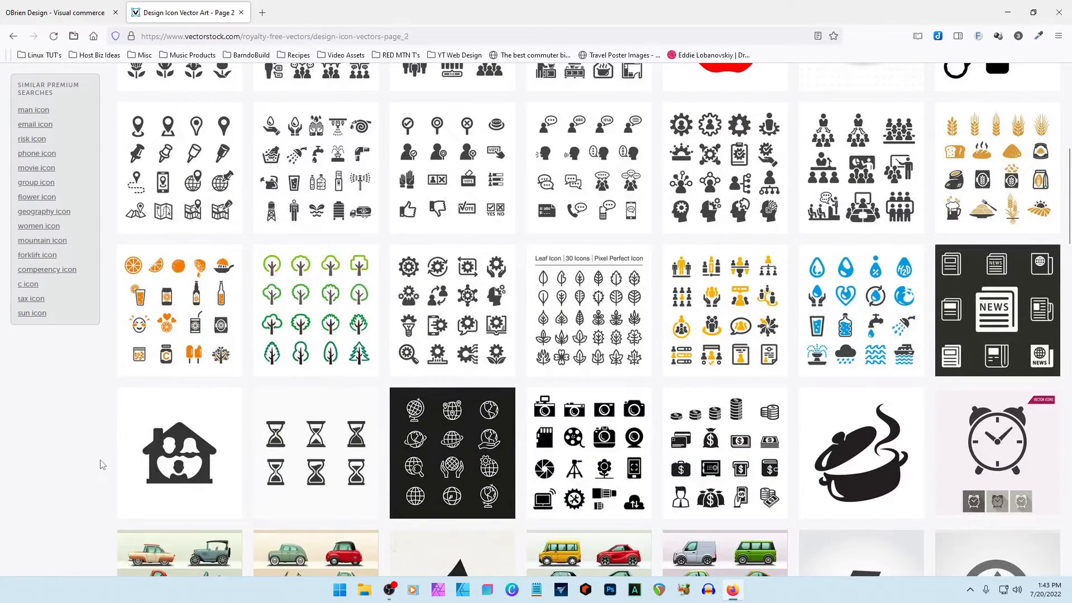
pyautogui.scroll(-9, 103, 464)
pyautogui.moveTo(721, 408)
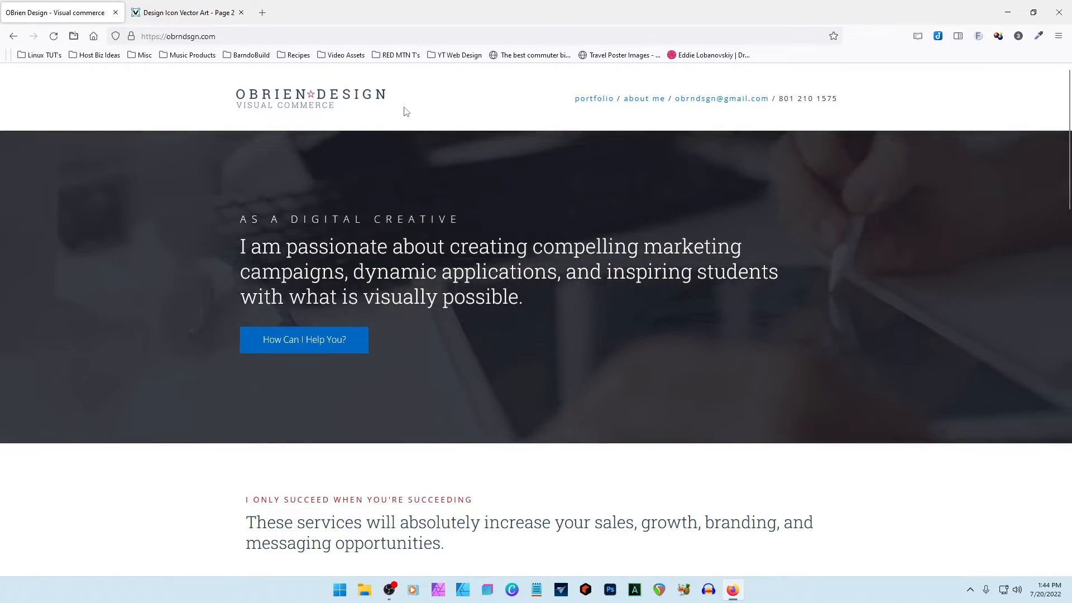
# Look over the OBrien Design home page and open a blank browser tab
pyautogui.scroll(-7, 198, 346)
pyautogui.scroll(7, 195, 346)
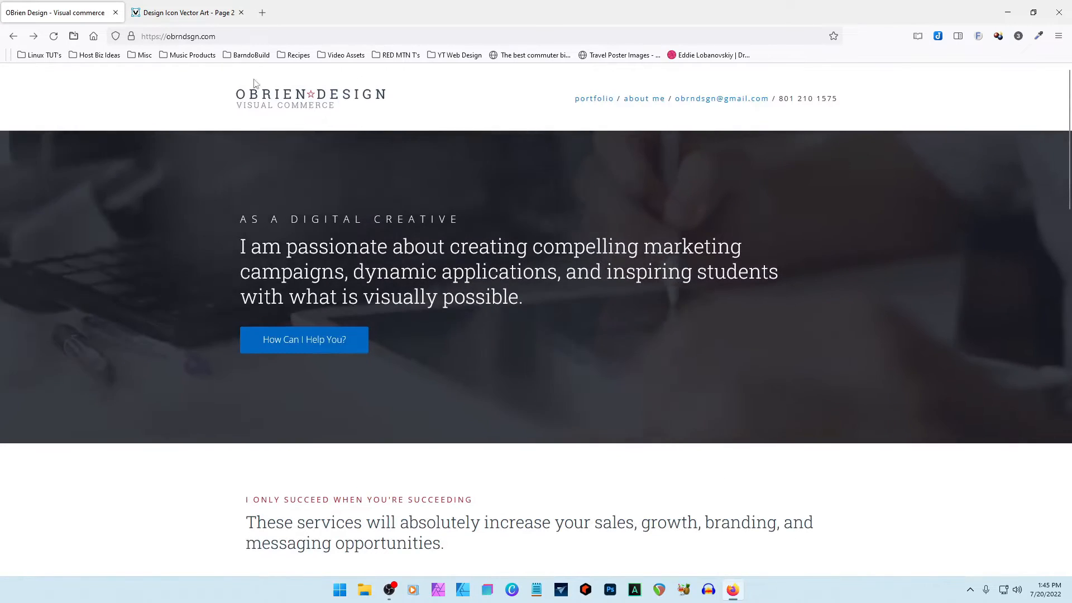
pyautogui.click(266, 16)
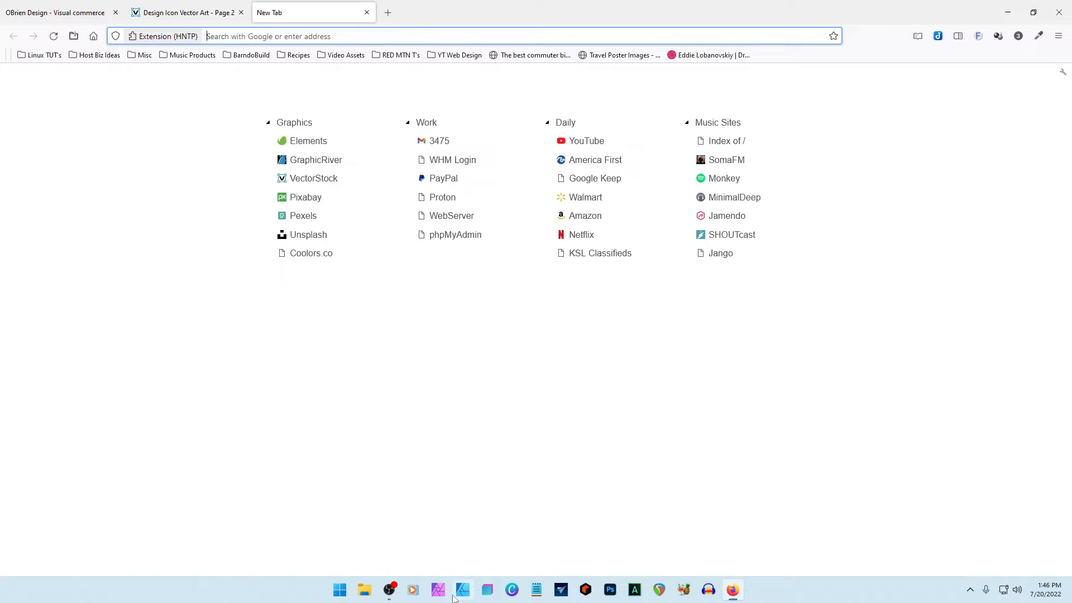
# Switch to Affinity Designer and create a new portrait Letter document, 8.5 in × 11 in at 300 DPI
pyautogui.click(462, 592)
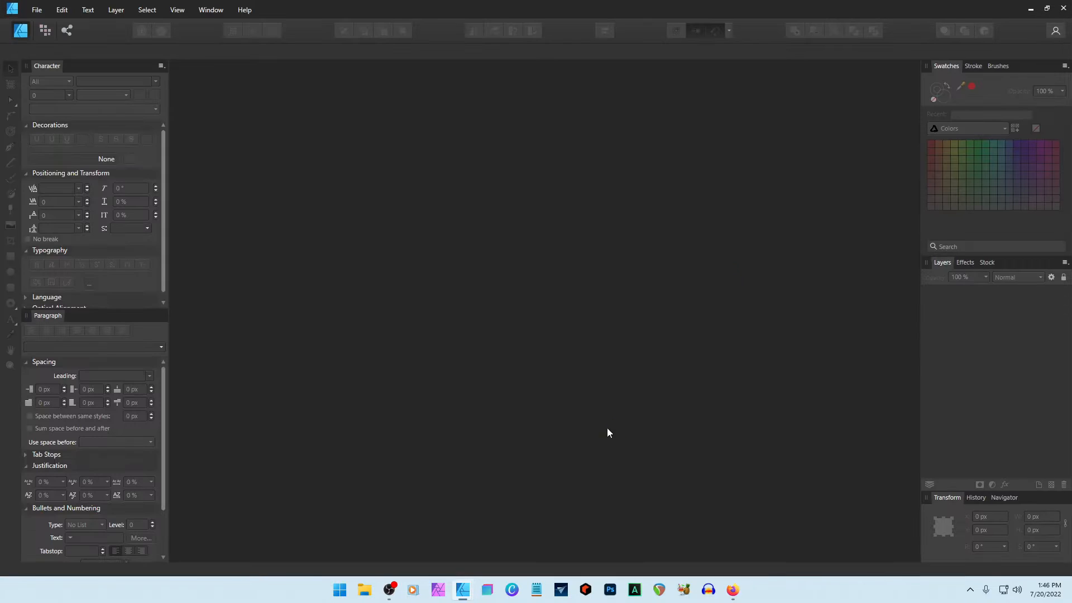
pyautogui.click(735, 436)
pyautogui.scroll(-2, 611, 435)
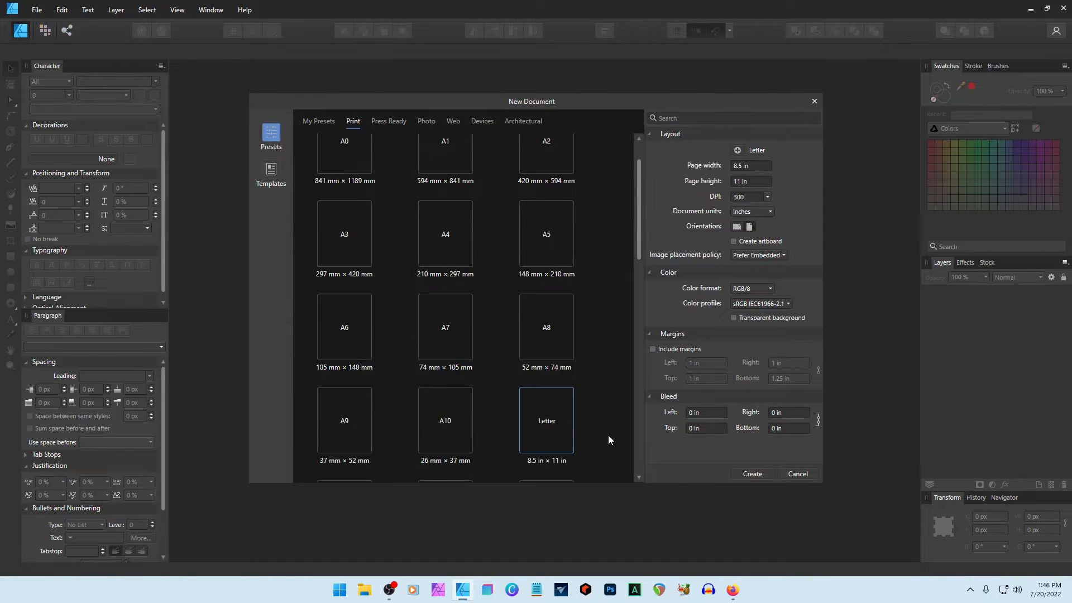
pyautogui.click(752, 474)
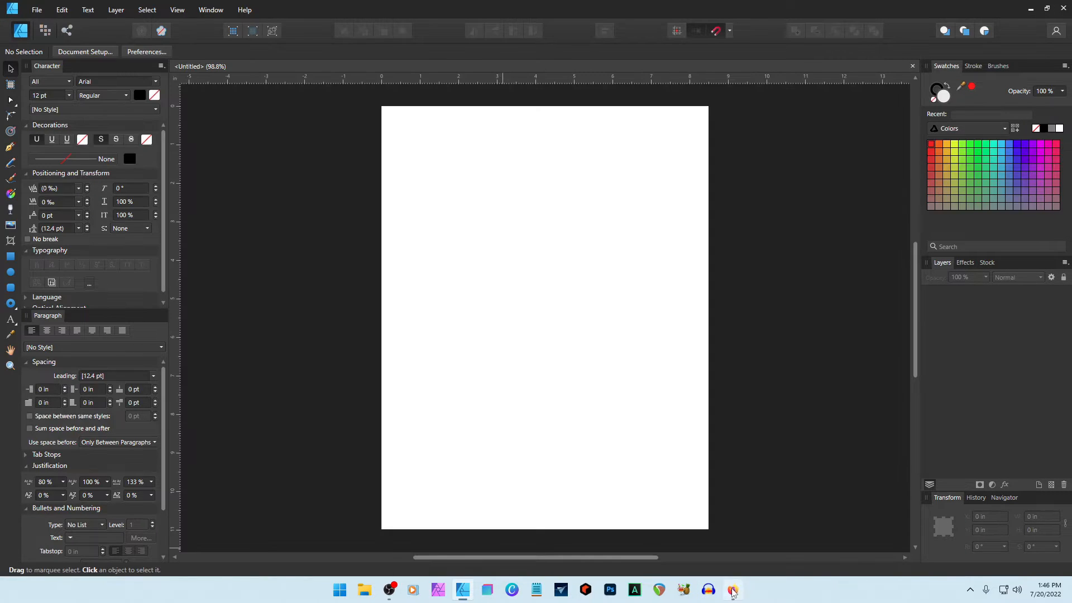
# Switch to the Firefox browser and search Google Images for "od letter logos" in a new tab
pyautogui.click(731, 590)
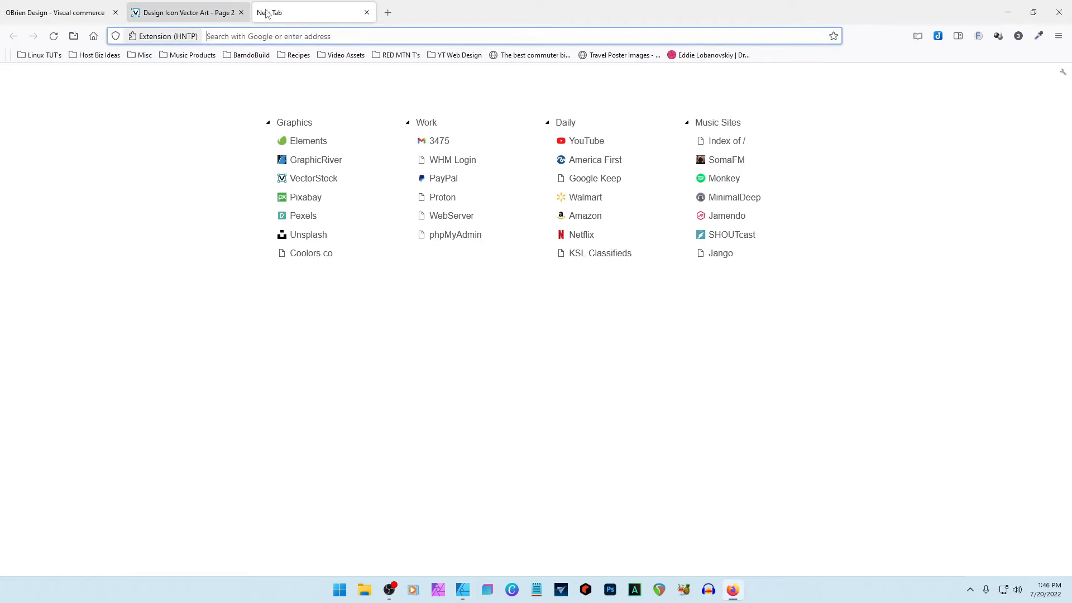
pyautogui.click(388, 13)
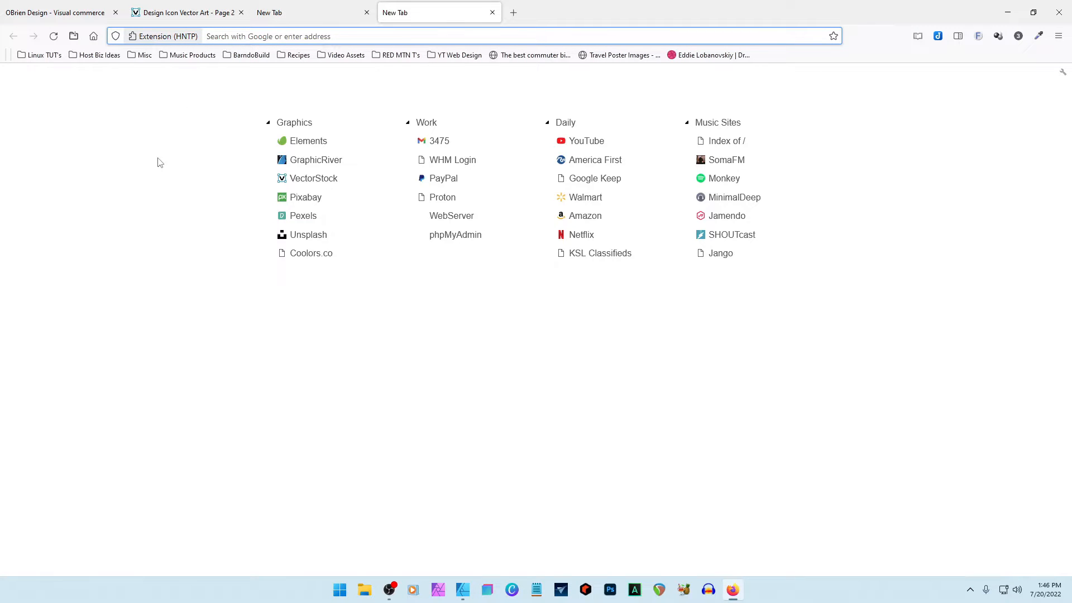
pyautogui.click(352, 35)
pyautogui.write('od letter logos')
pyautogui.press('Return')
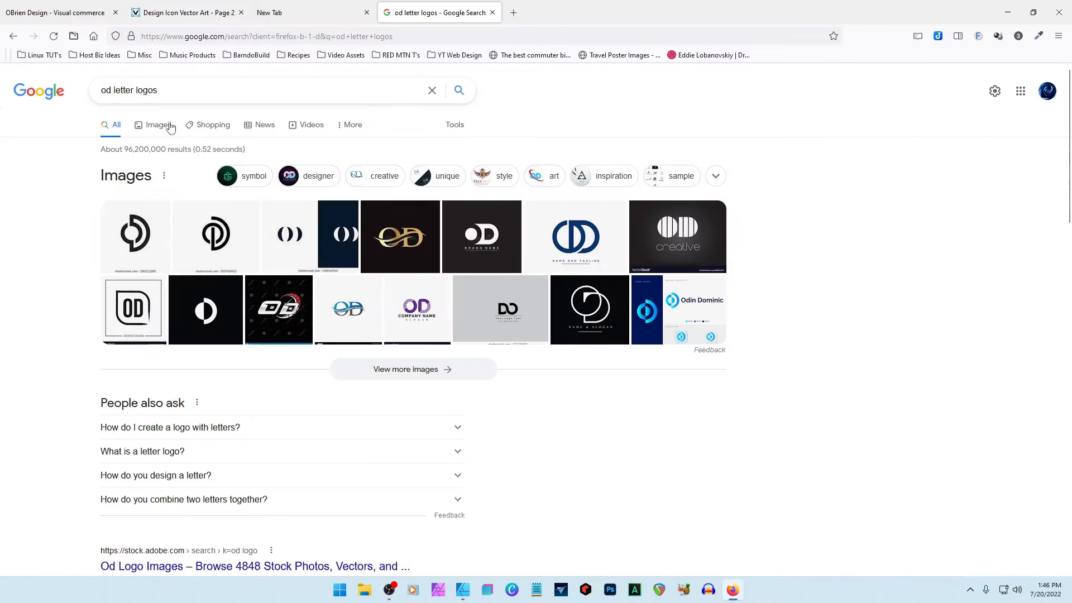
pyautogui.click(160, 127)
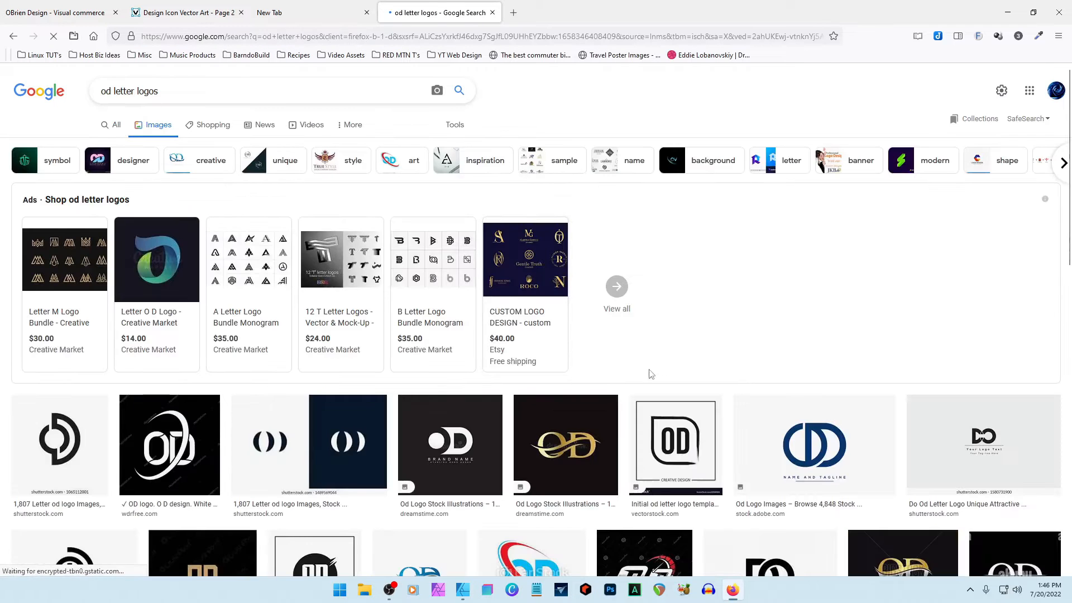
# Look through the image results for ways the letters O and D are combined into simple logos
pyautogui.scroll(-2, 689, 353)
pyautogui.scroll(-3, 217, 307)
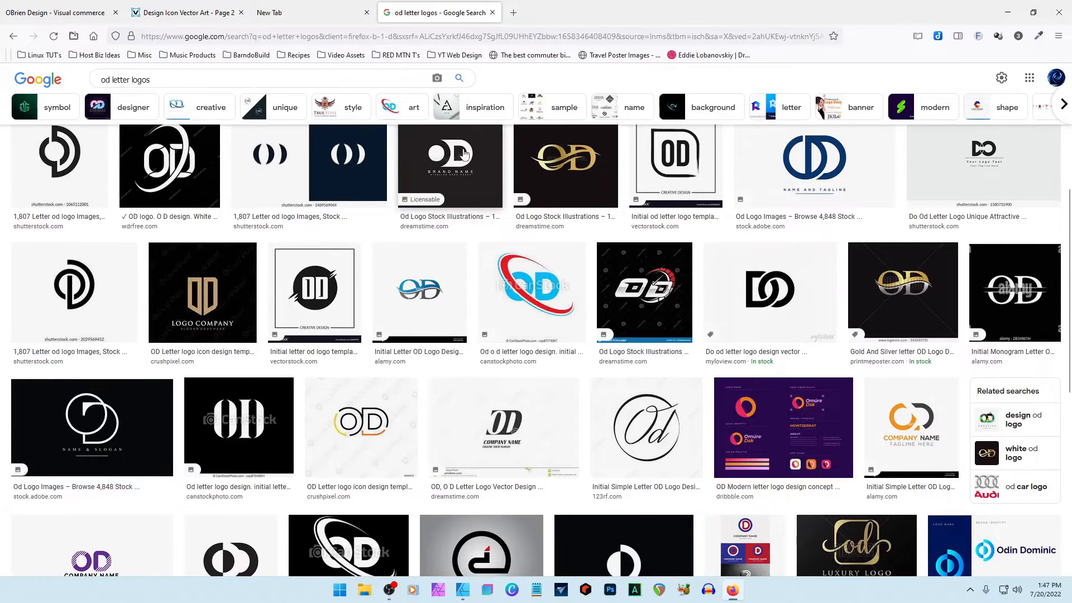
pyautogui.scroll(-5, 450, 160)
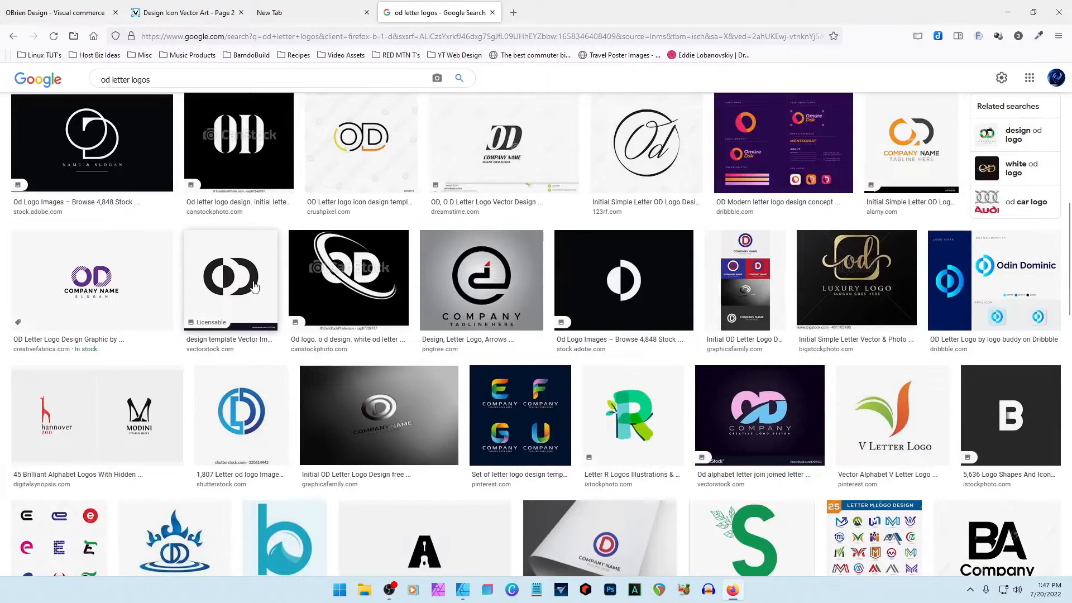
pyautogui.scroll(-2, 323, 301)
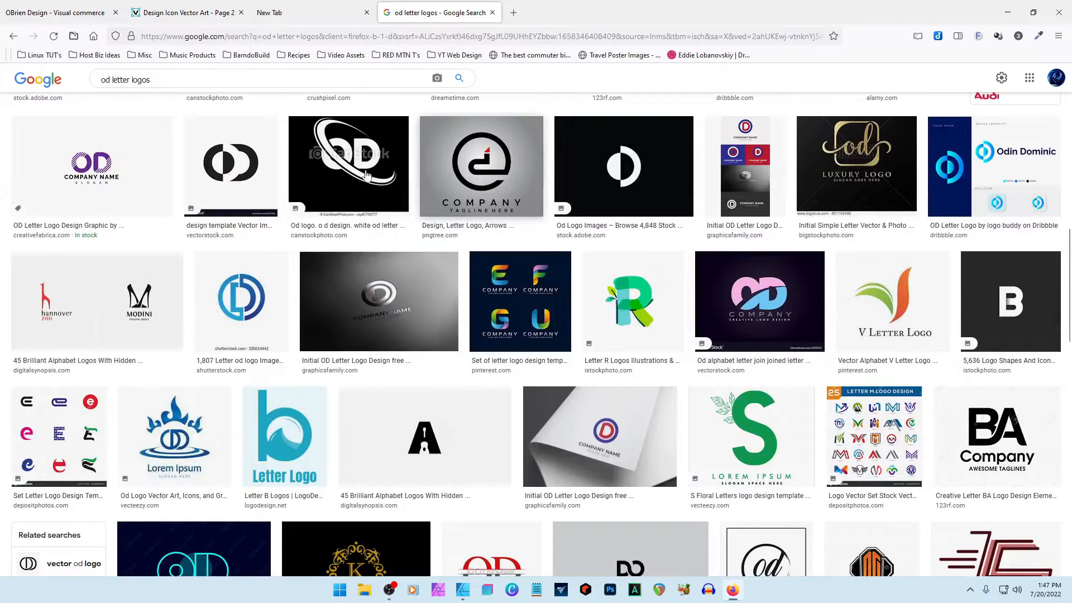
pyautogui.scroll(-10, 703, 390)
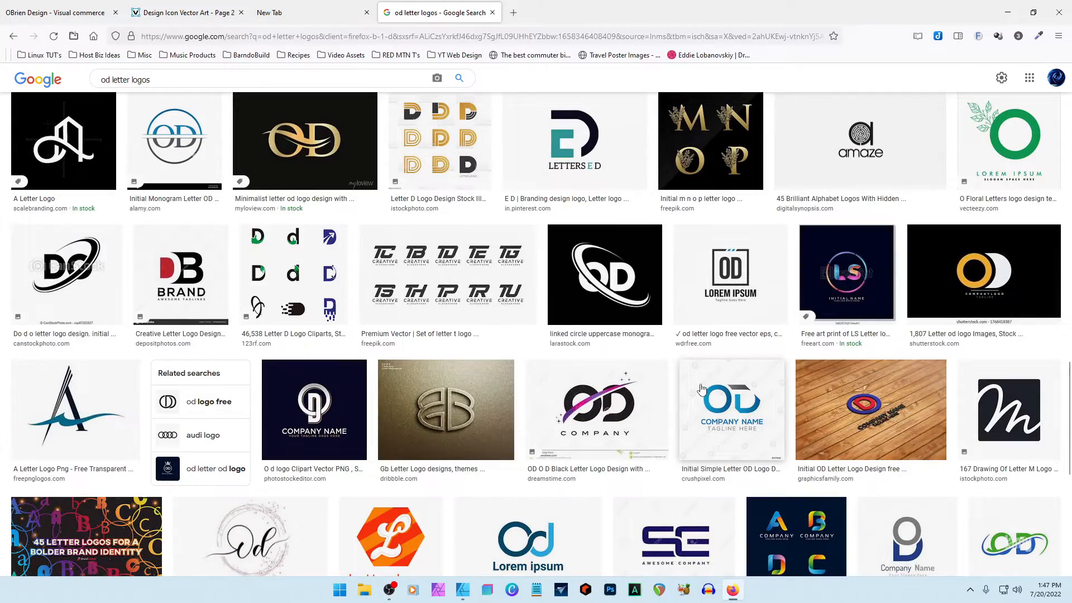
pyautogui.scroll(-10, 701, 389)
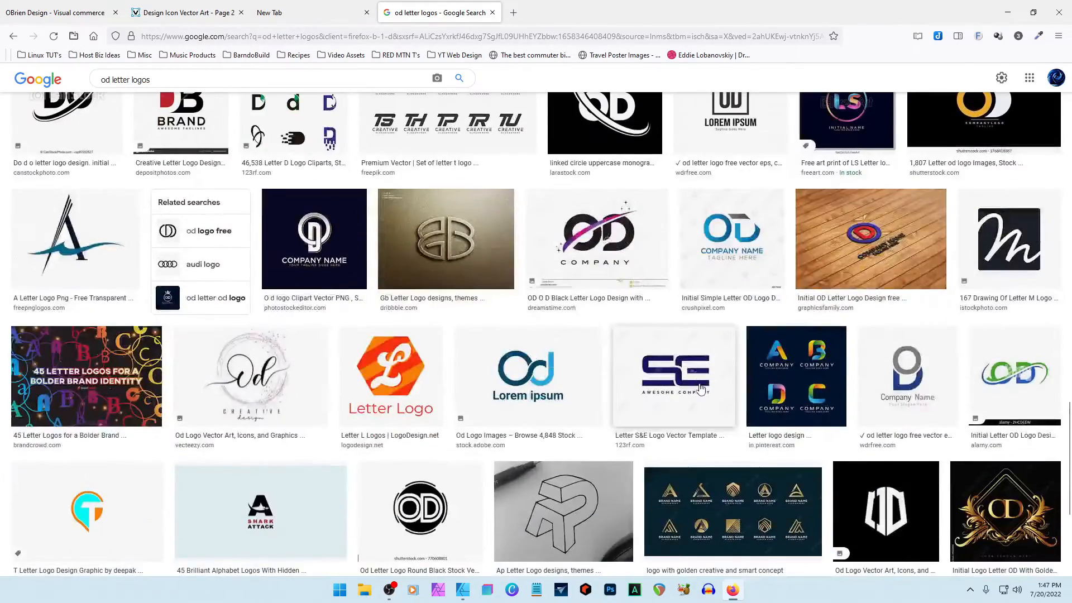
pyautogui.scroll(15, 673, 470)
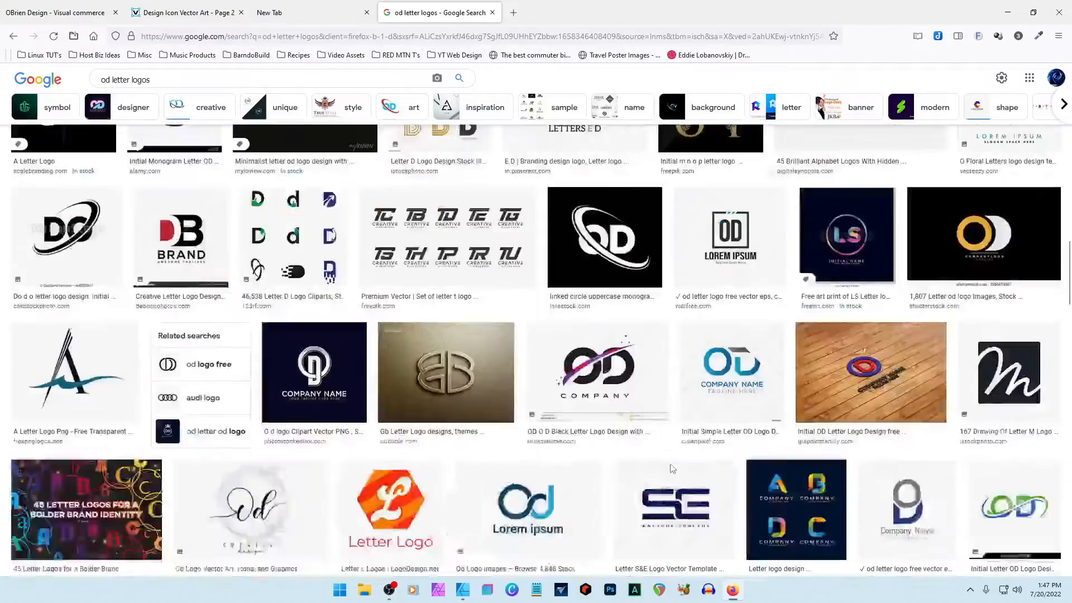
pyautogui.scroll(15, 671, 466)
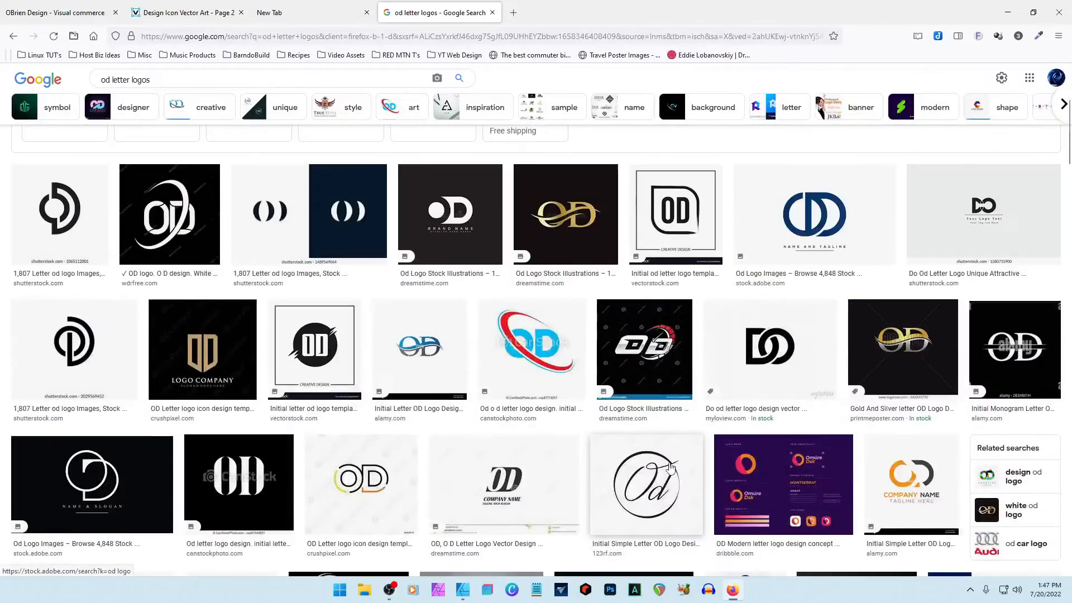
pyautogui.scroll(3, 670, 468)
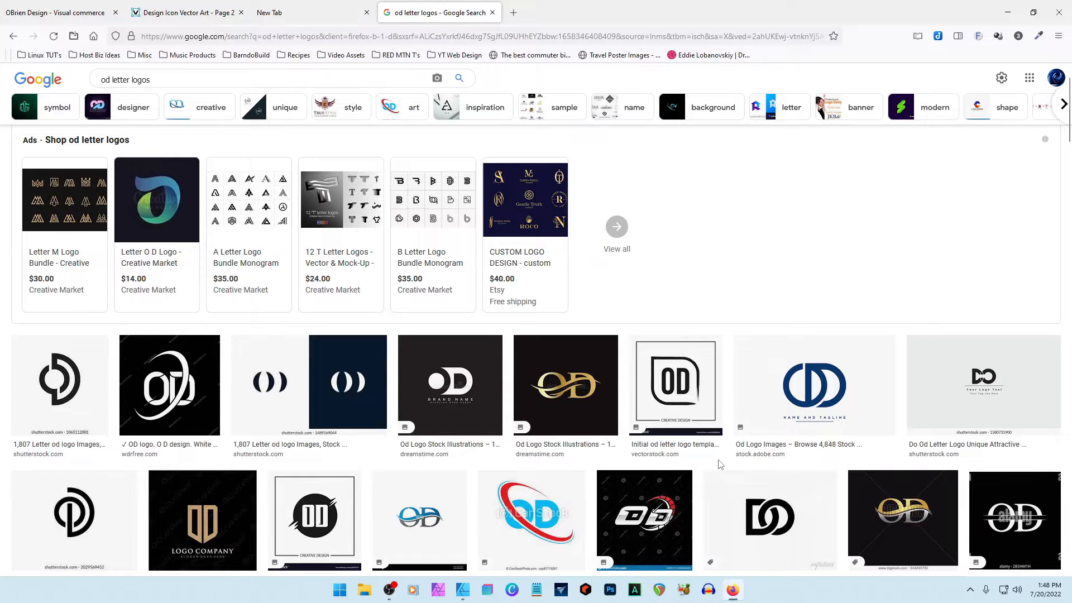
# Open the Dribbble, Canva and Target sites in separate tabs to examine their brand icons
pyautogui.click(516, 14)
pyautogui.write('dr')
pyautogui.press('Return')
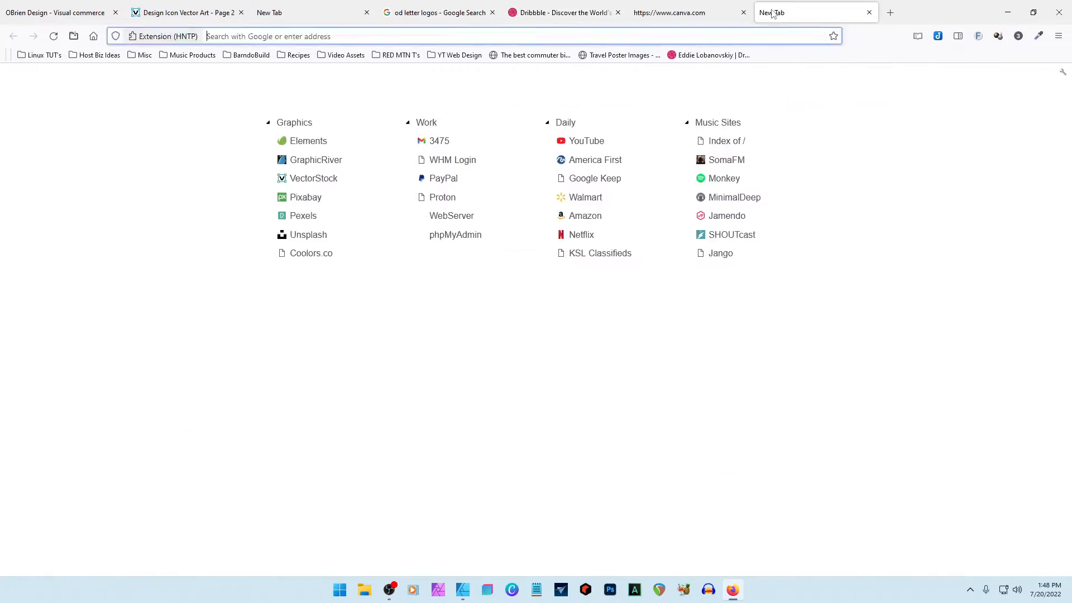
pyautogui.write('target')
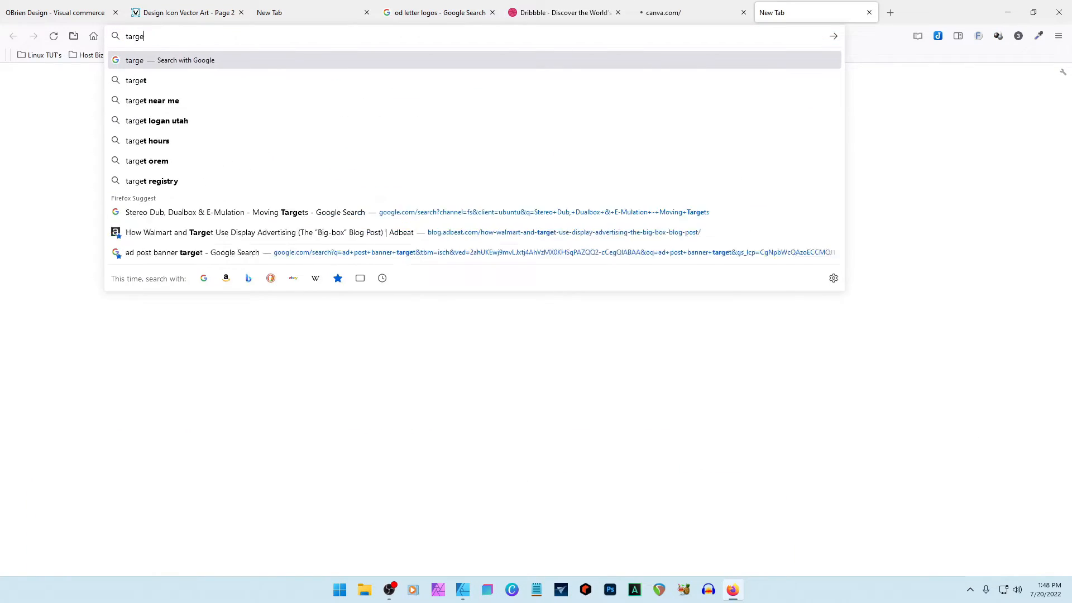
pyautogui.press('Return')
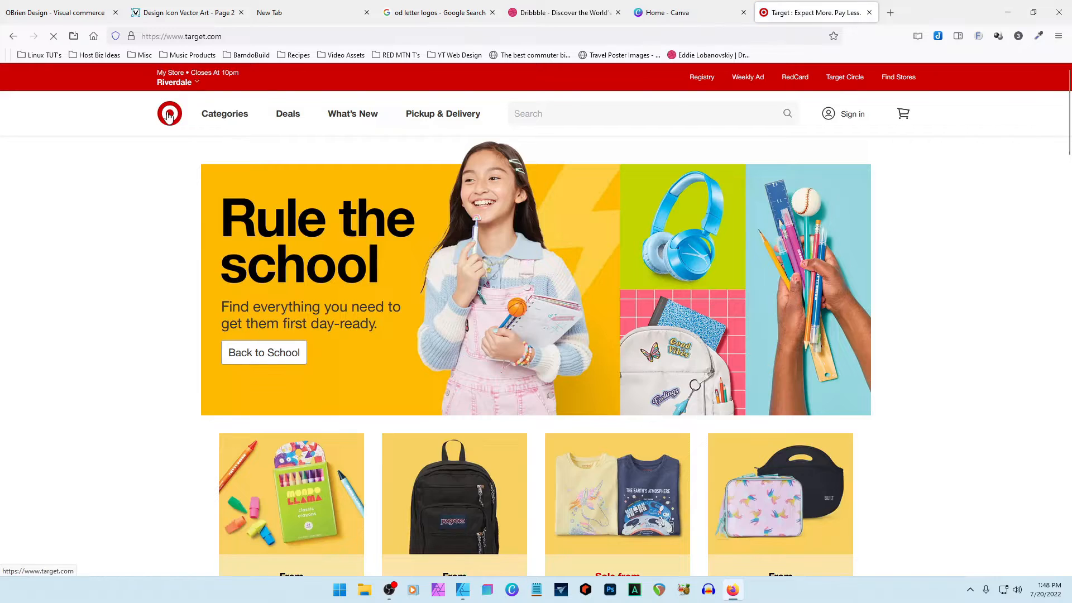
# Close the Canva tab and open the Walmart and Spotify sites to examine their icons
pyautogui.click(743, 12)
pyautogui.click(767, 14)
pyautogui.click(585, 197)
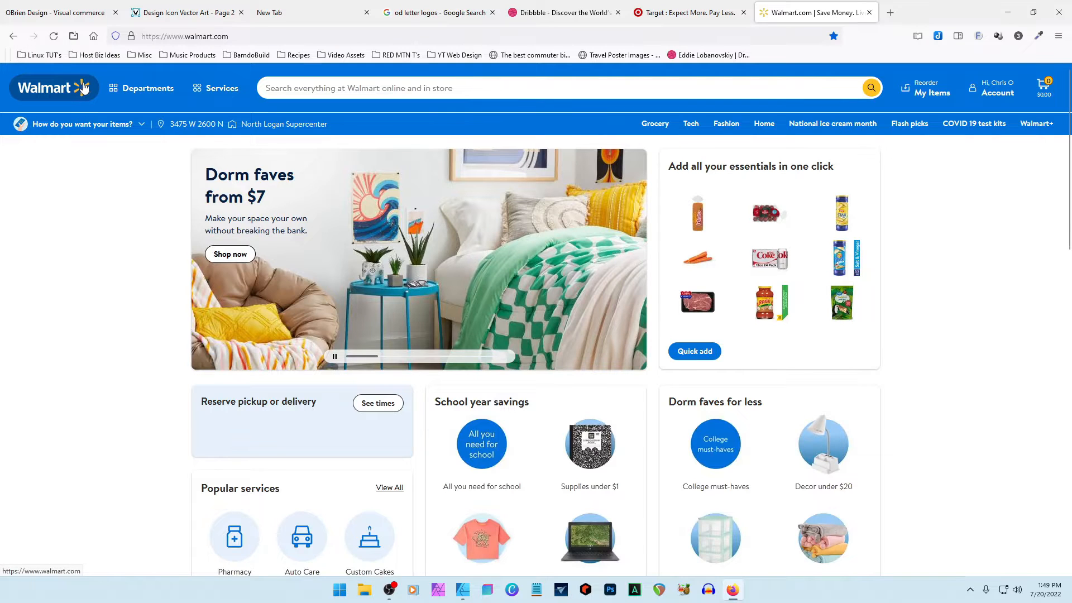
pyautogui.click(891, 13)
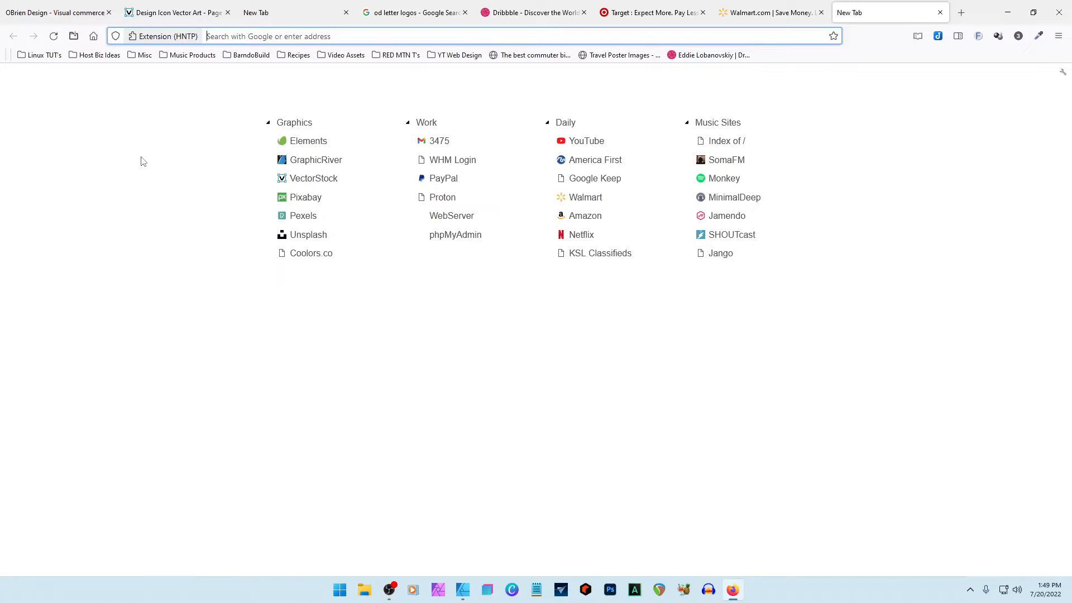
pyautogui.write('spotify')
pyautogui.press('Return')
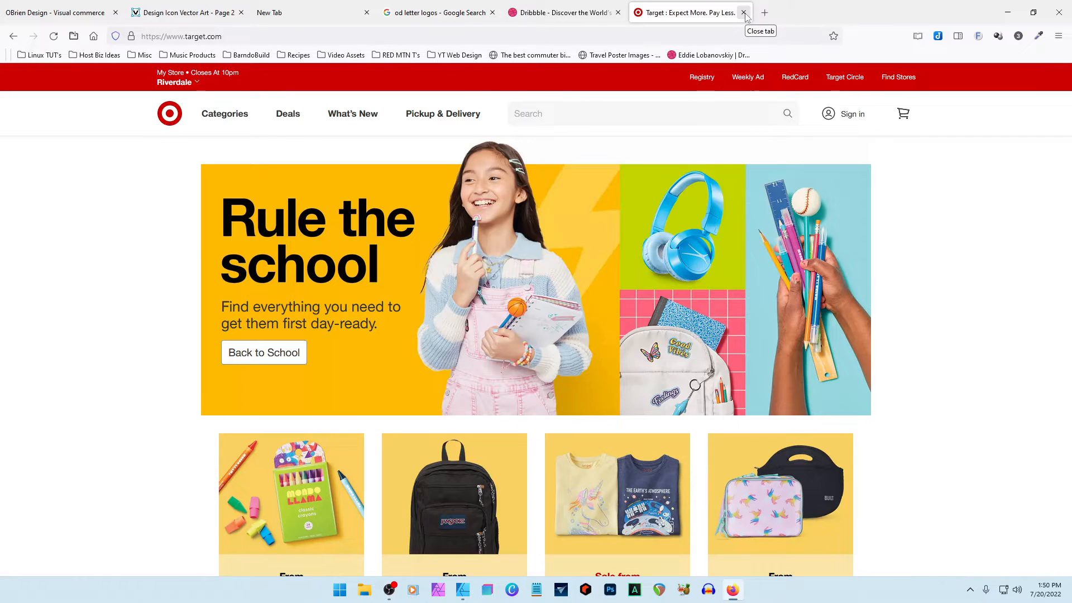
# Close the Target, Dribbble, letter logo search and blank tabs, returning to the VectorStock results
pyautogui.click(745, 14)
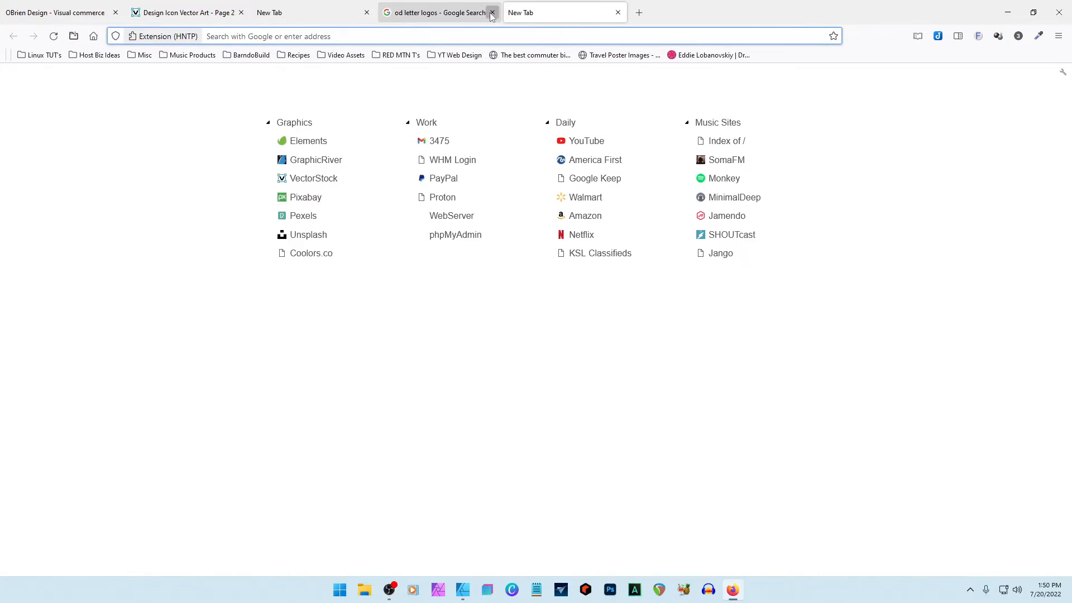
pyautogui.click(491, 13)
pyautogui.click(492, 12)
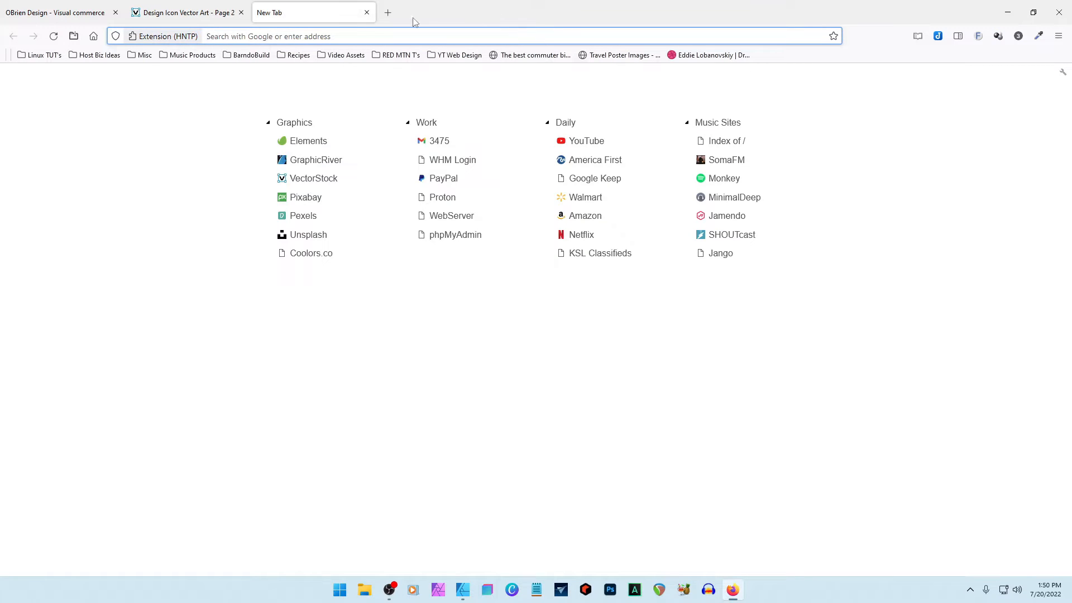
pyautogui.click(366, 12)
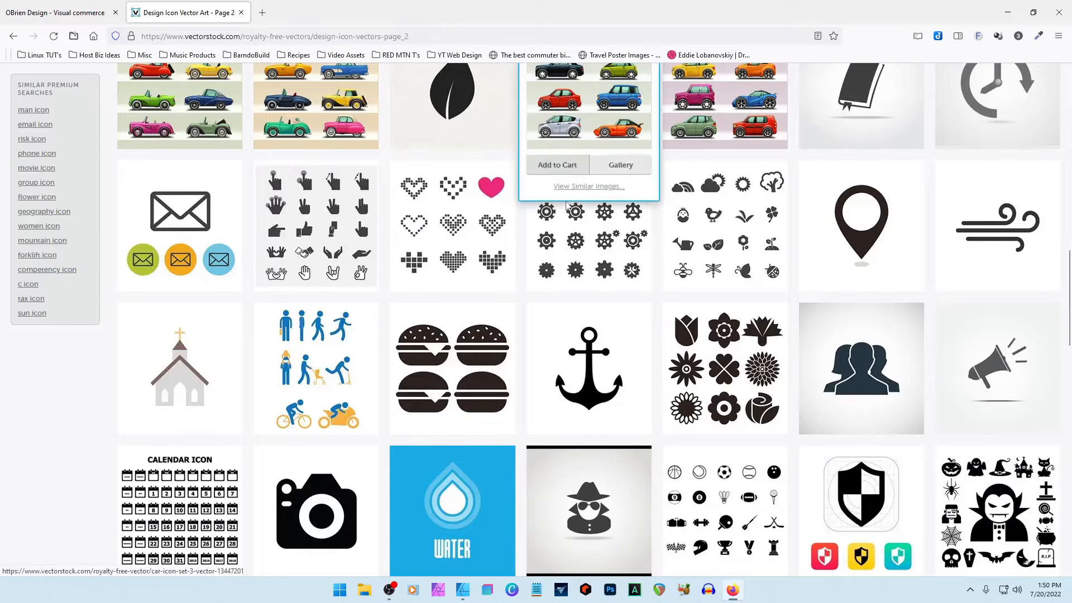
pyautogui.scroll(2, 44, 470)
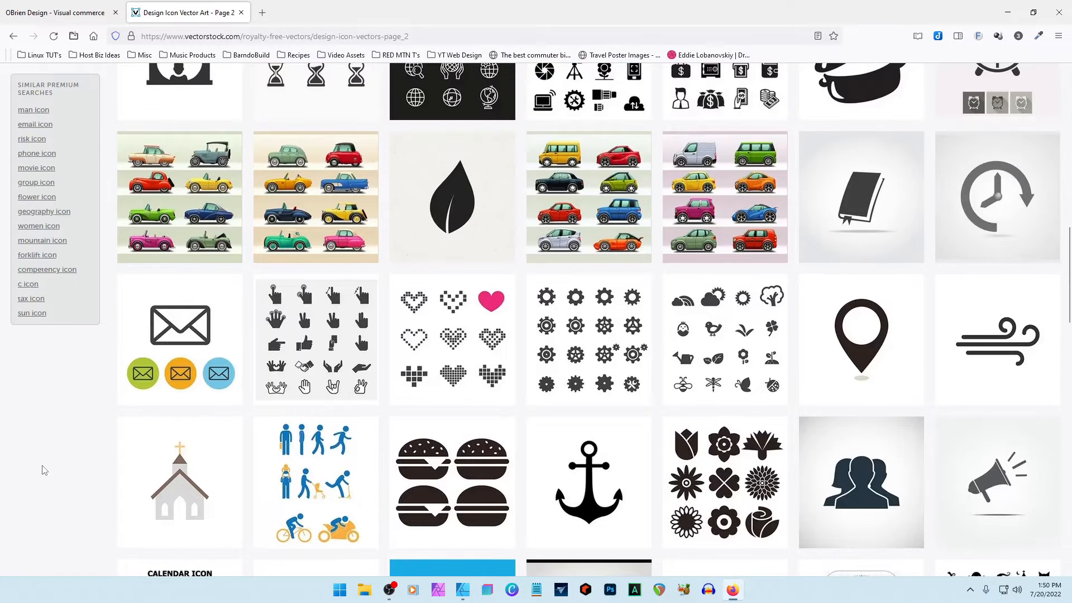
# Close the VectorStock and OBrien Design tabs and minimize the browser to return to Affinity Designer
pyautogui.click(56, 12)
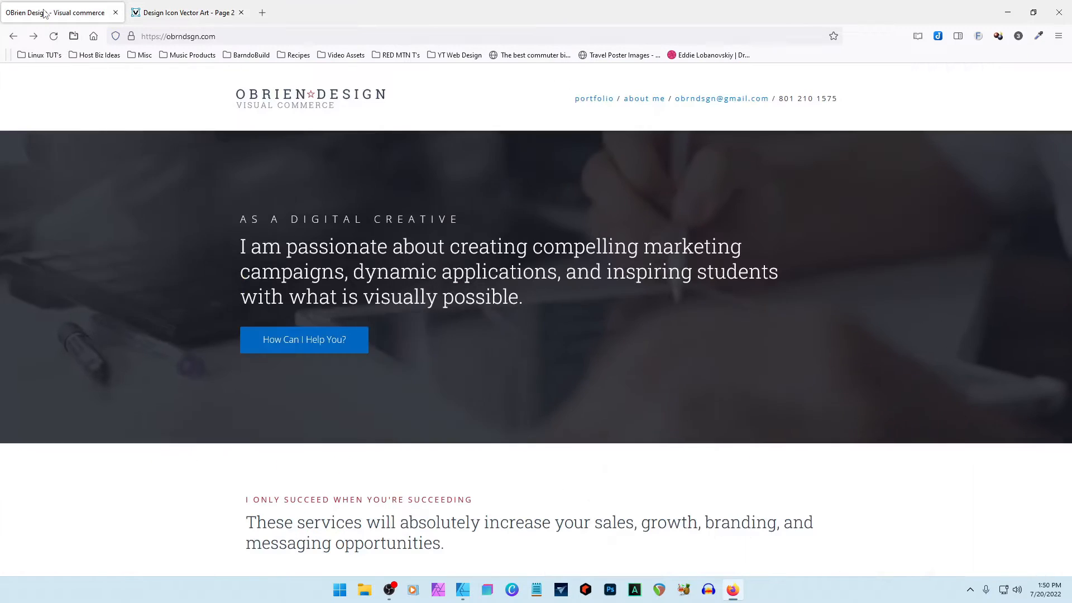
pyautogui.click(240, 13)
pyautogui.click(262, 12)
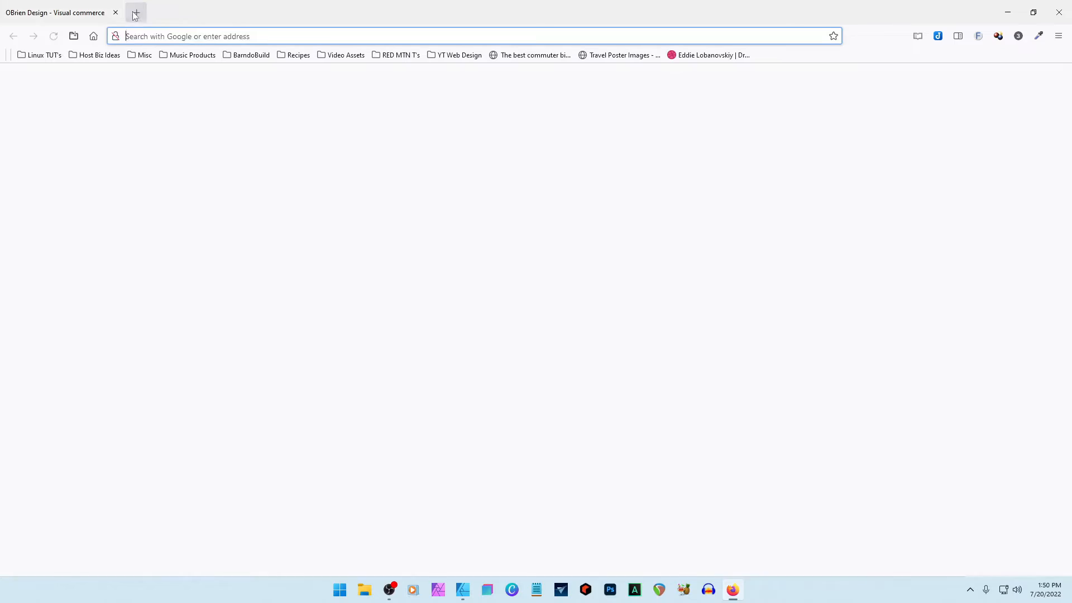
pyautogui.click(116, 13)
pyautogui.click(1008, 12)
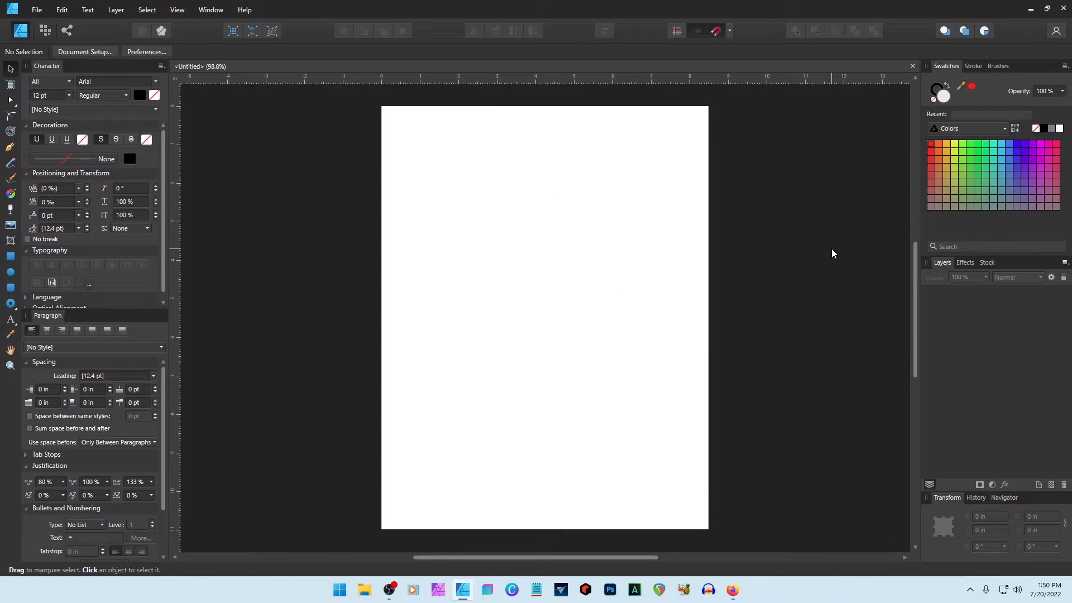
# Draw a circle about 2.07 in wide in the page's upper half and add a concentric duplicate scaled to 1.5 in
pyautogui.click(10, 274)
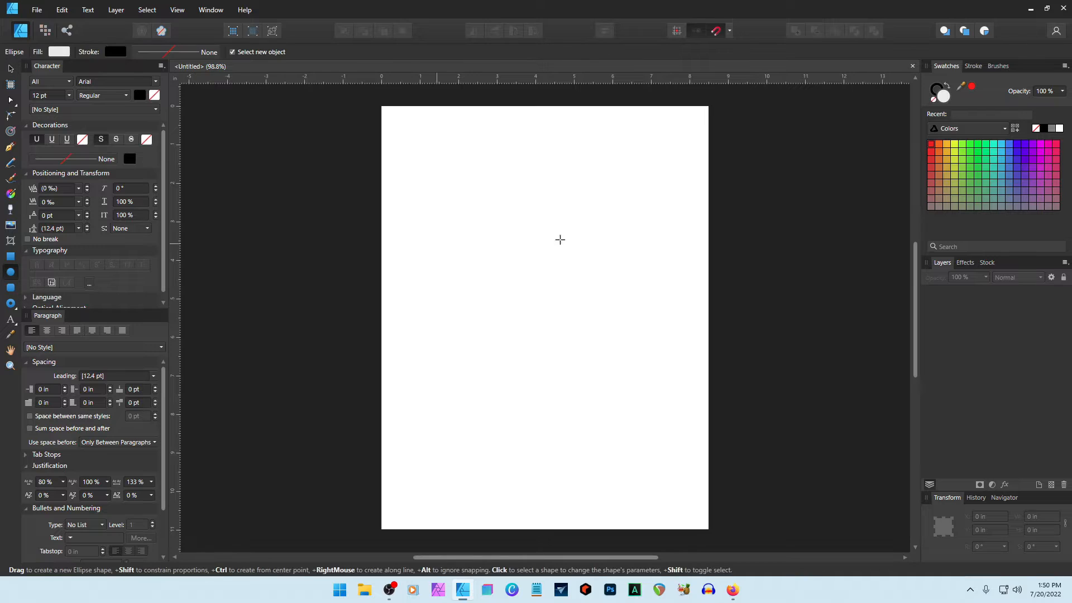
pyautogui.moveTo(534, 239); pyautogui.dragTo(557, 231)
pyautogui.press('v')
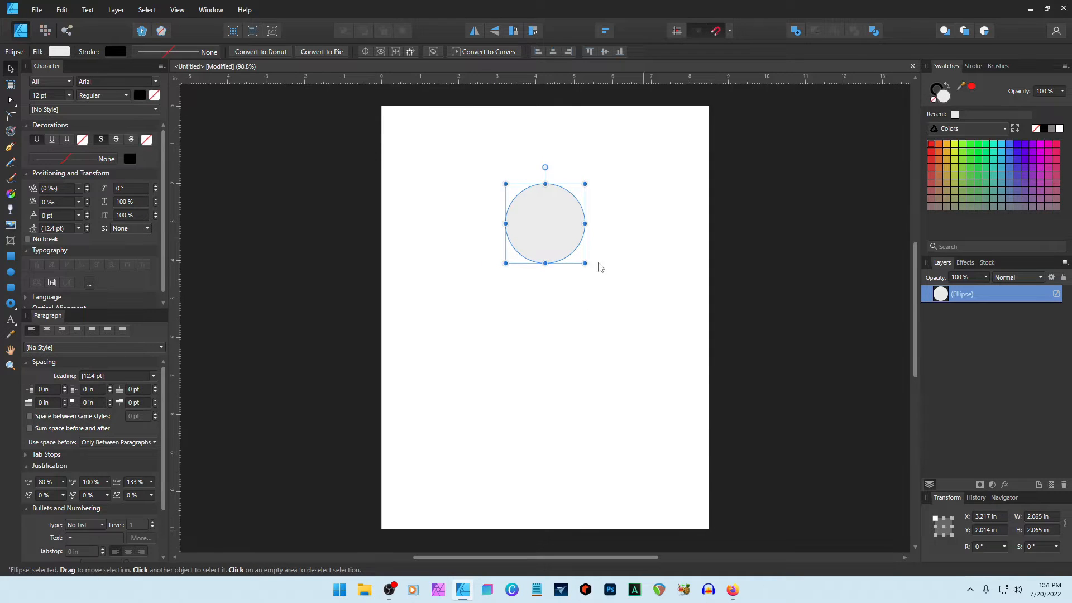
pyautogui.hotkey('ctrl', 'j')
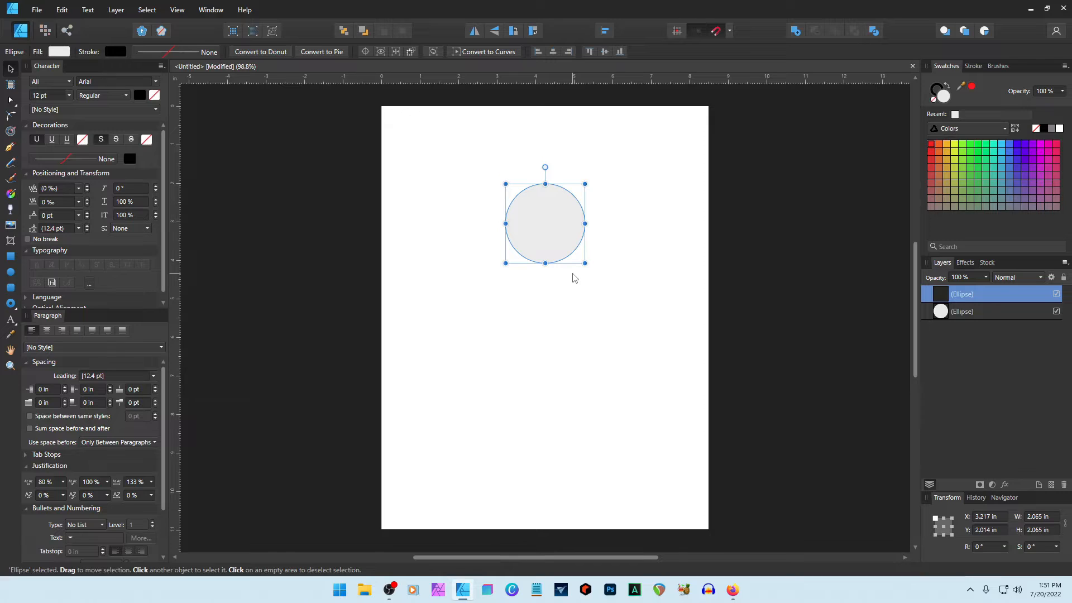
pyautogui.moveTo(585, 263); pyautogui.dragTo(575, 253)
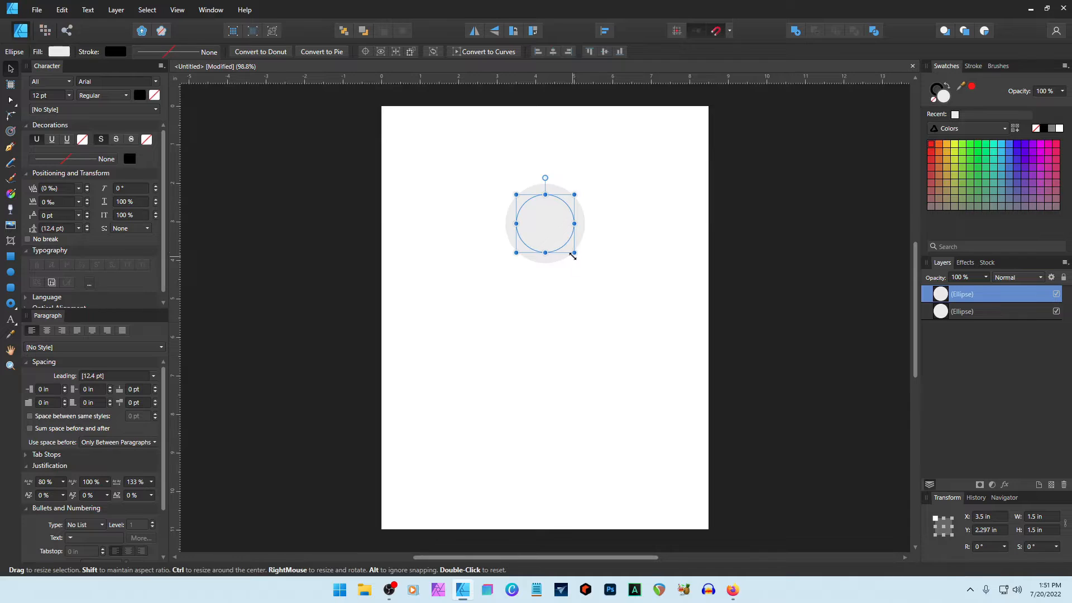
# Fill the outer circle black and the inner circle white to form a ring, then select both circles
pyautogui.click(935, 101)
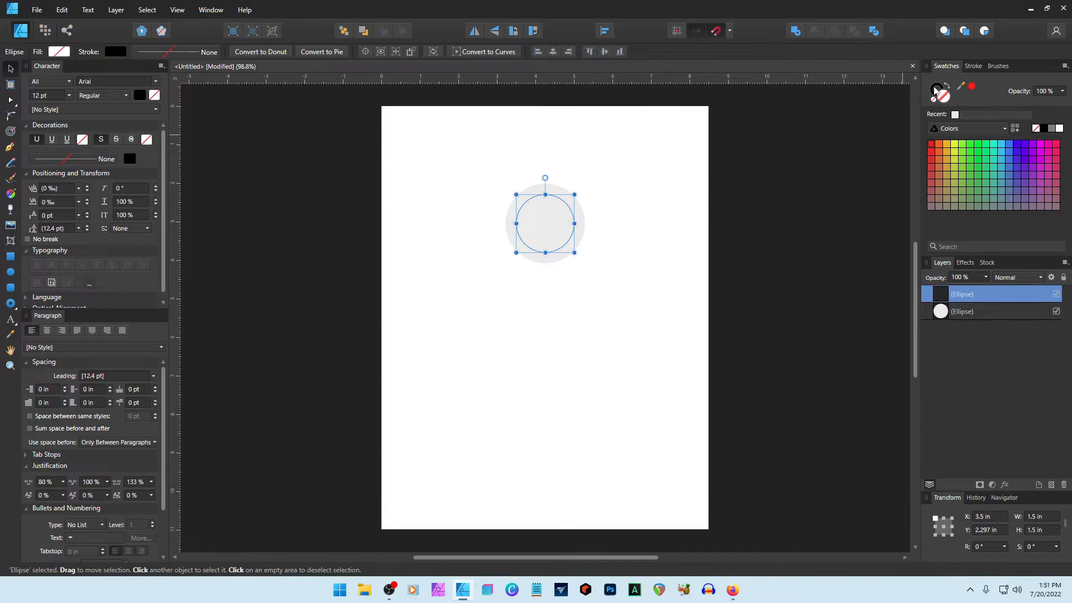
pyautogui.click(934, 102)
pyautogui.click(973, 311)
pyautogui.click(944, 97)
pyautogui.click(1043, 128)
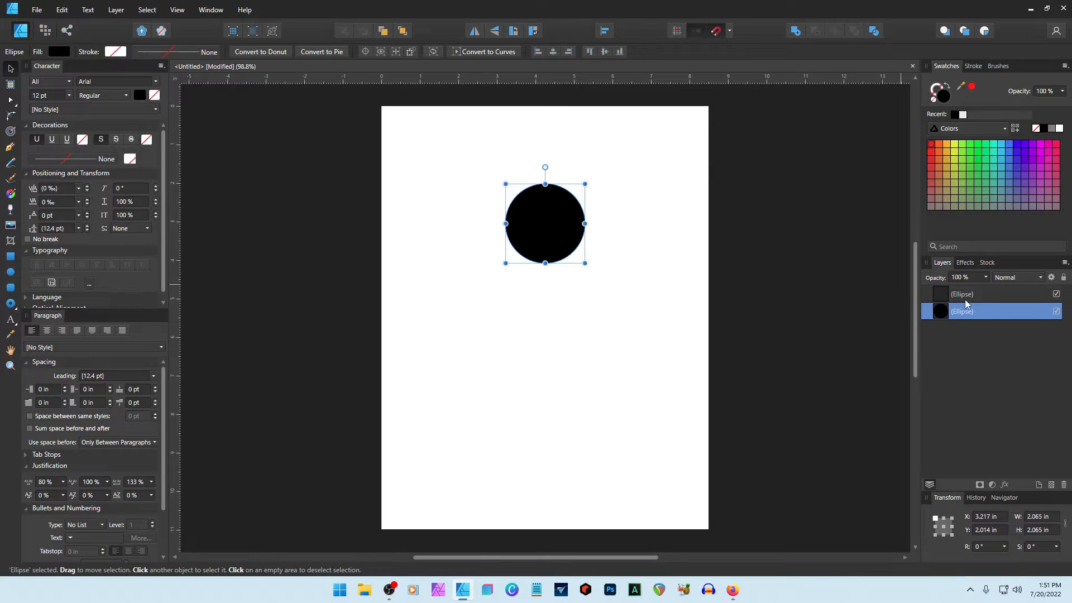
pyautogui.click(965, 298)
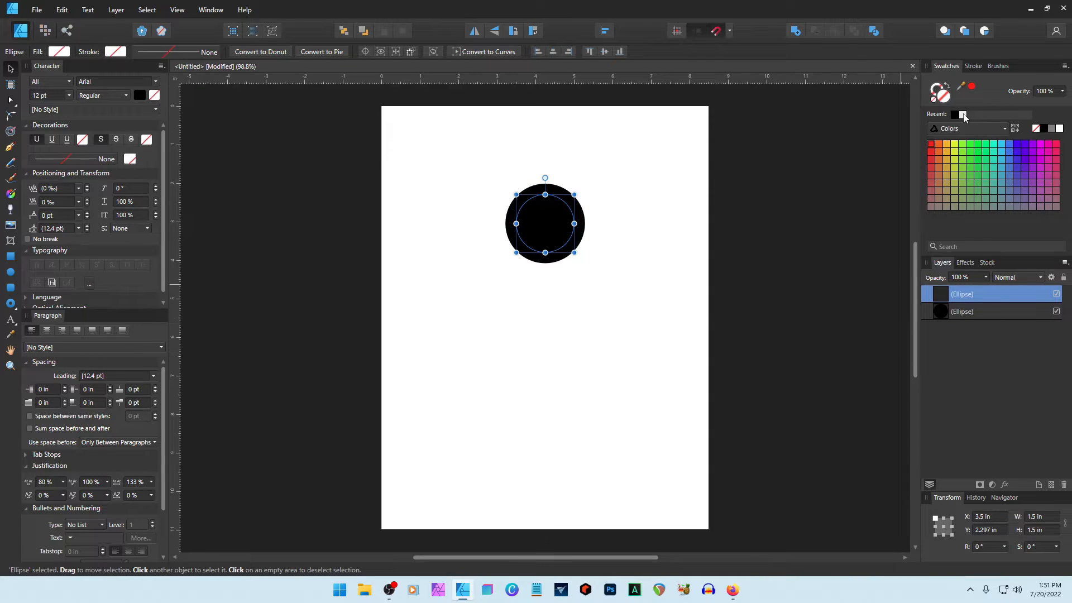
pyautogui.click(1047, 131)
pyautogui.click(630, 324)
pyautogui.moveTo(458, 164); pyautogui.dragTo(677, 325)
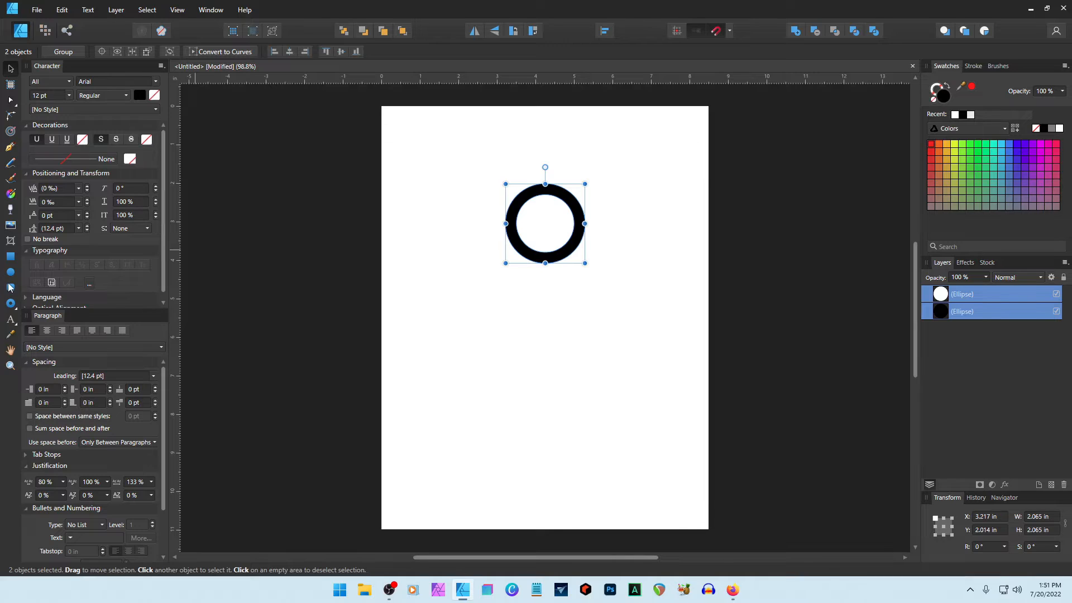
# Draw a rectangle about 3.39 × 2.17 in below the ring and fill it orange
pyautogui.click(13, 255)
pyautogui.moveTo(490, 321); pyautogui.dragTo(620, 401)
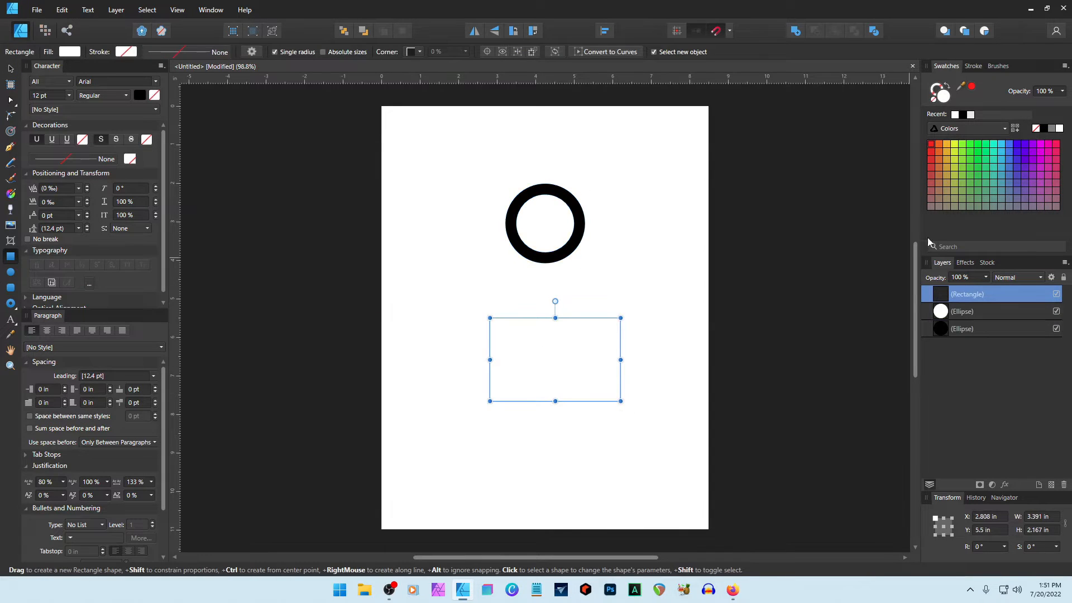
pyautogui.click(946, 145)
# Move the orange rectangle up over the ring, place its layer beneath both ellipses, and deselect it
pyautogui.press('v')
pyautogui.moveTo(568, 358); pyautogui.dragTo(564, 243)
pyautogui.moveTo(942, 296); pyautogui.dragTo(935, 343)
pyautogui.click(572, 383)
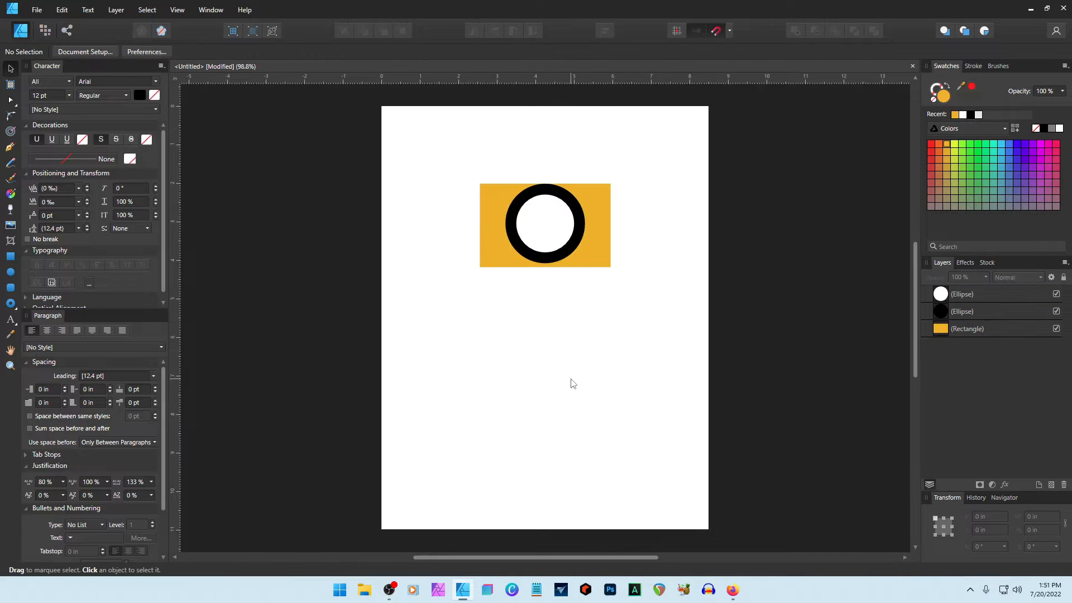
# Stretch the orange rectangle to about 2.88 in tall around the ring, then select both circles
pyautogui.click(576, 259)
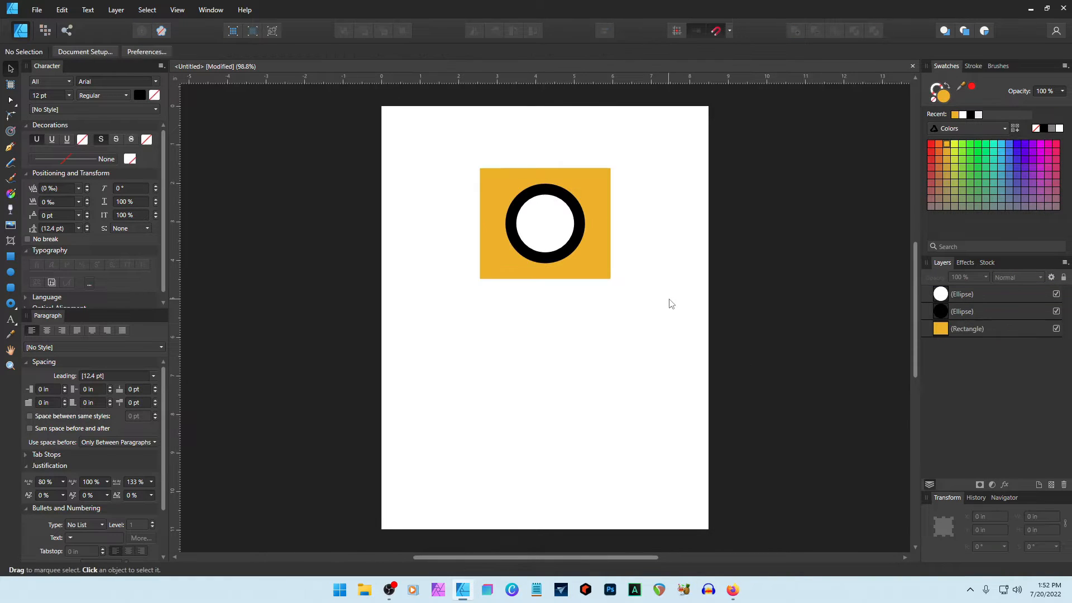
pyautogui.click(568, 256)
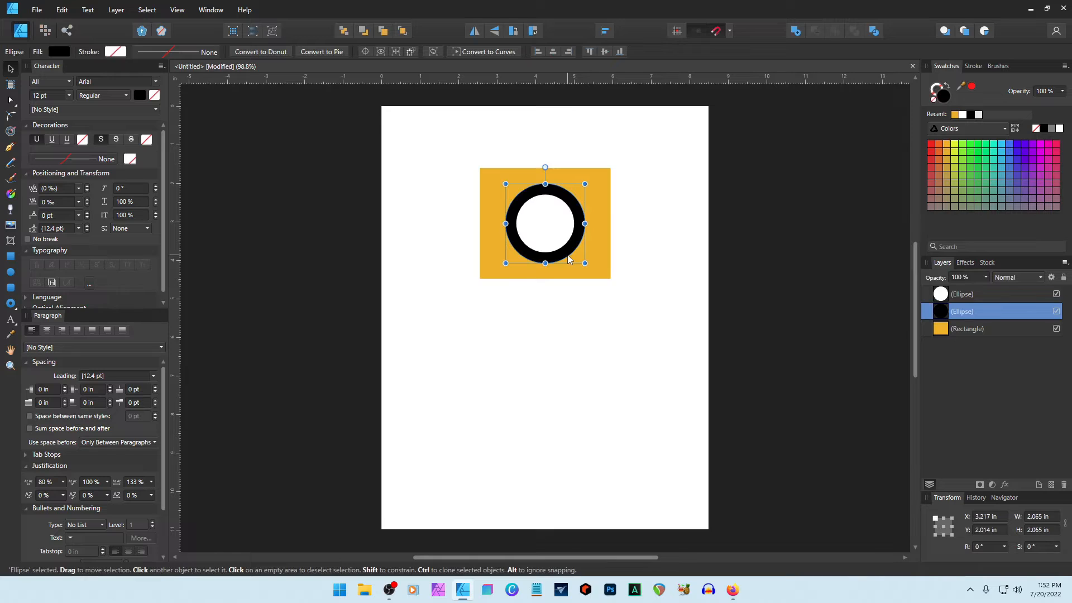
pyautogui.keyDown('shift'); pyautogui.click(943, 294); pyautogui.keyUp('shift')
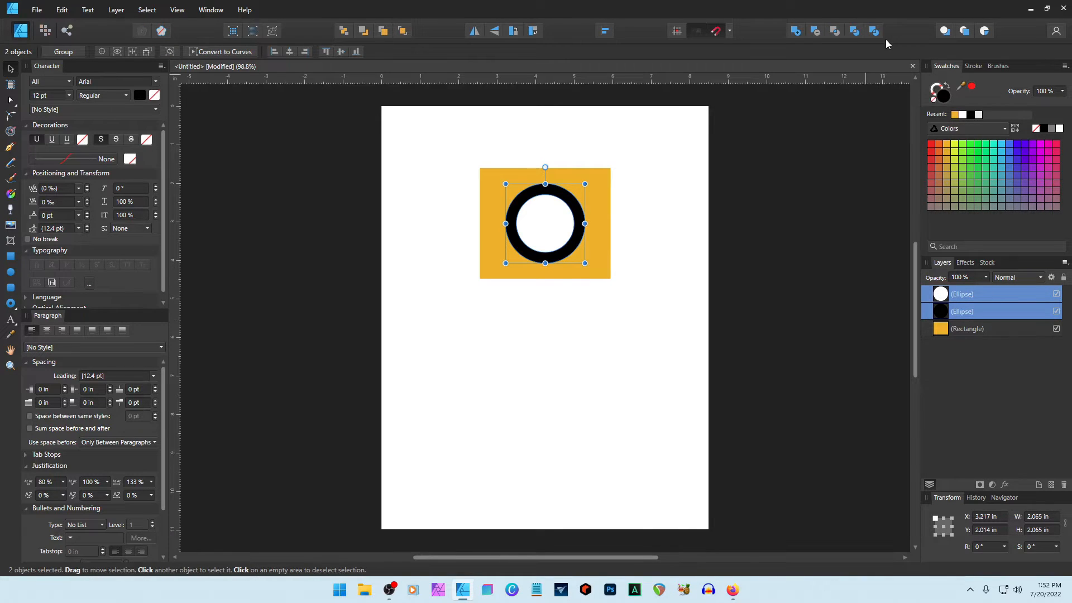
# Try the Boolean operations Subtract, Add, Intersect and the one following Intersect on the two circles, undoing each
pyautogui.click(816, 31)
pyautogui.click(691, 351)
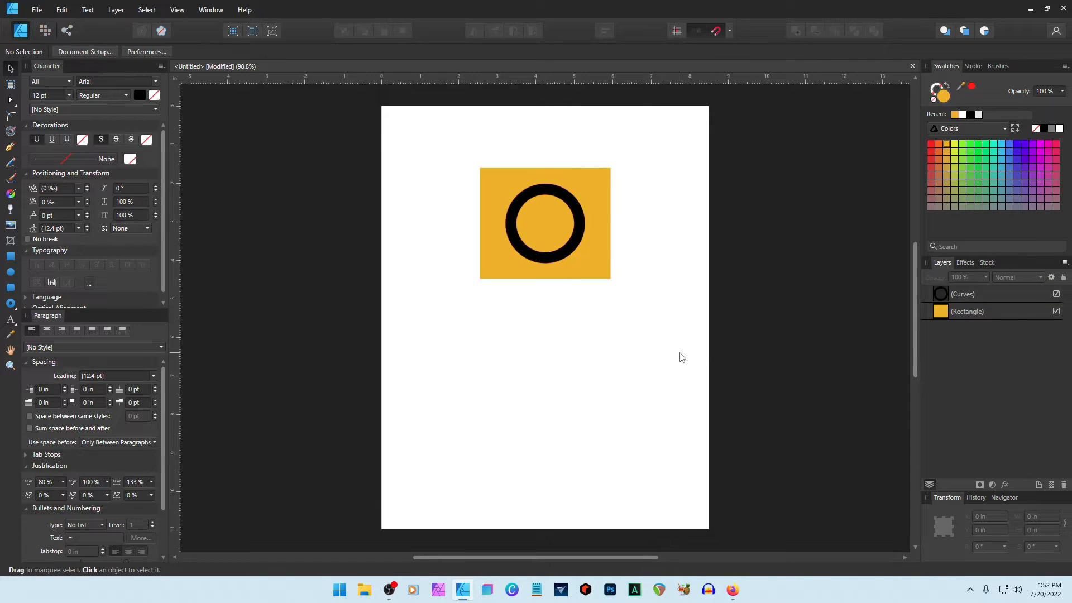
pyautogui.hotkey('ctrl', 'z')
pyautogui.hotkey('ctrl', 'z')
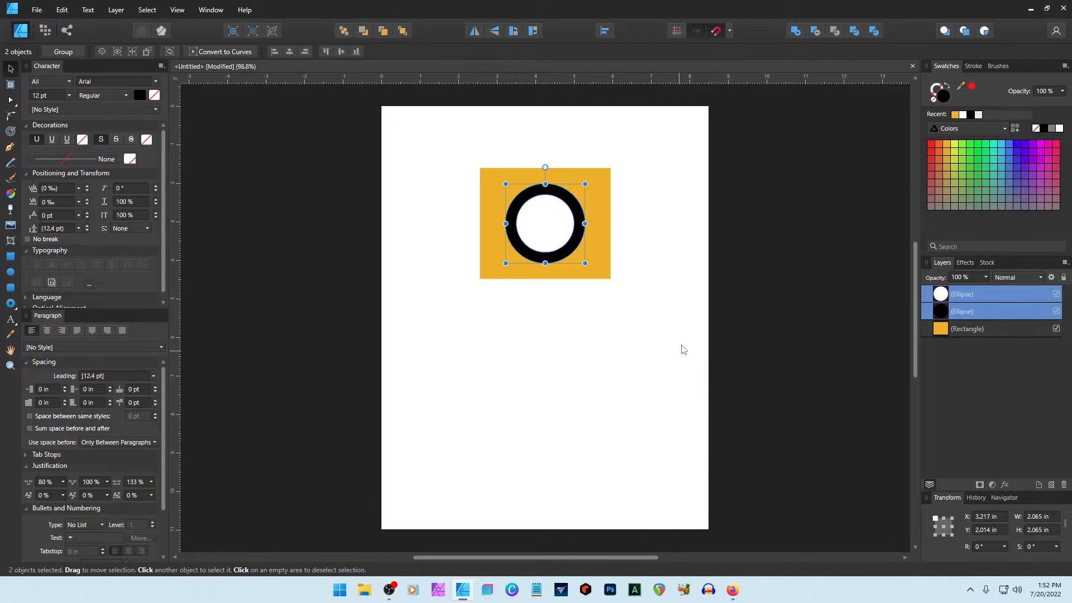
pyautogui.click(796, 31)
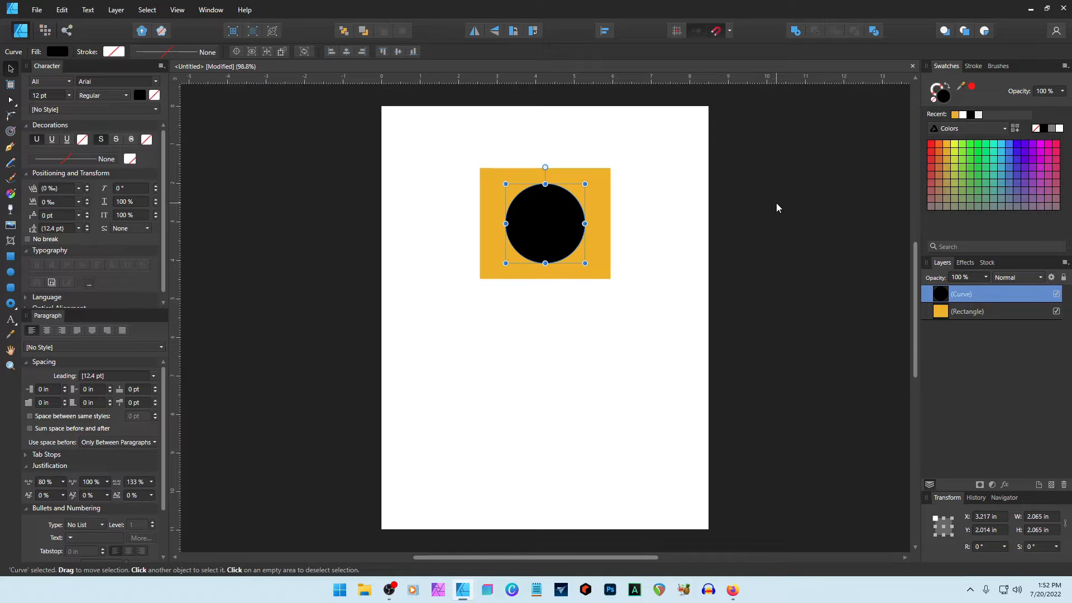
pyautogui.hotkey('ctrl', 'z')
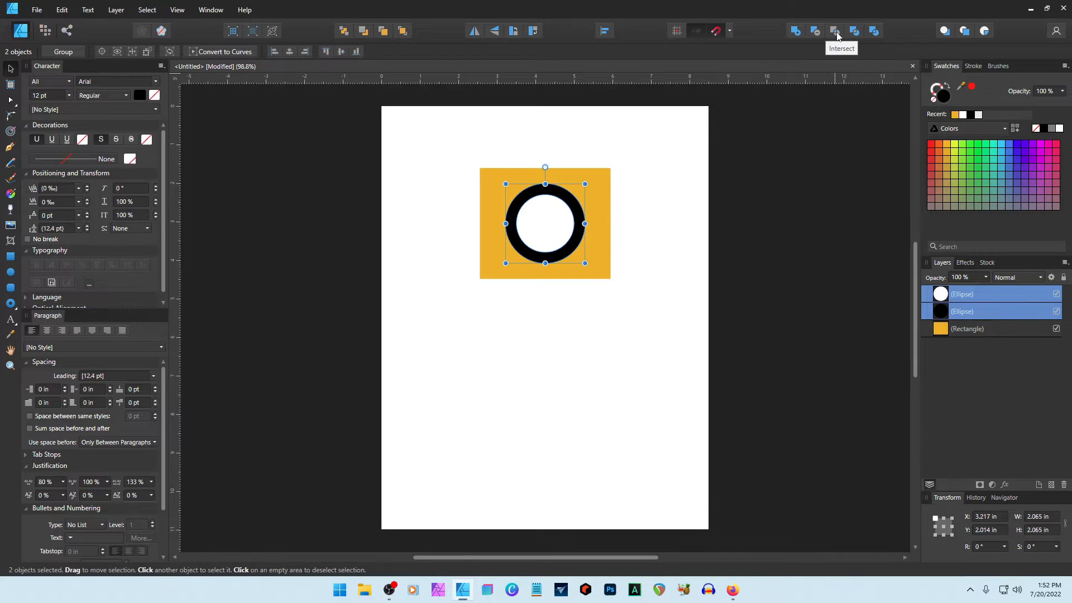
pyautogui.click(836, 31)
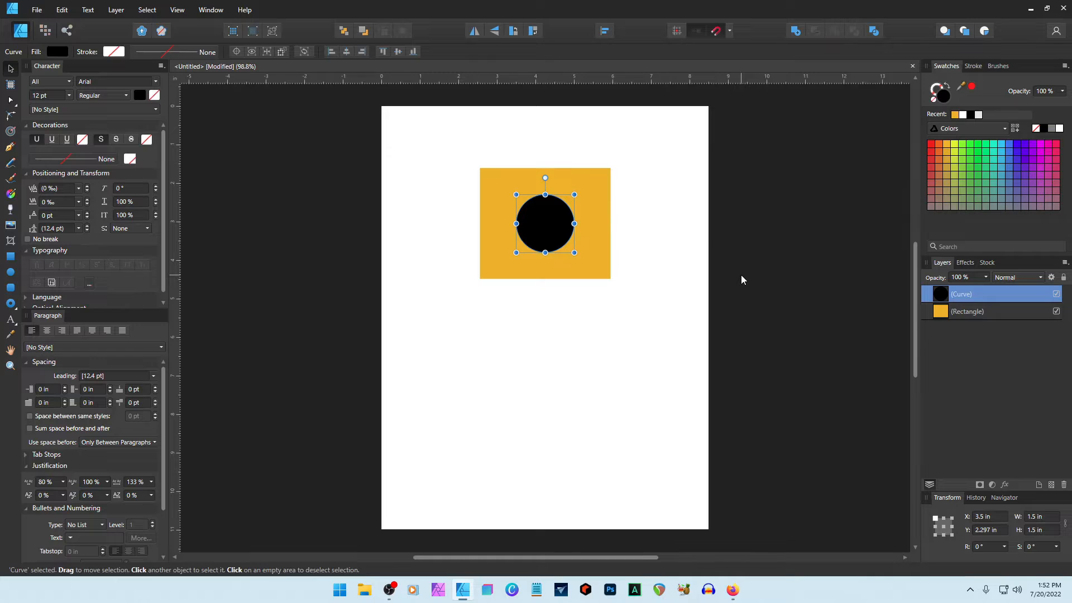
pyautogui.hotkey('ctrl', 'z')
pyautogui.click(854, 32)
pyautogui.hotkey('ctrl', 'z')
# Subtract the inner circle from the outer one to form a hollow ring, then delete the orange rectangle behind it
pyautogui.click(815, 31)
pyautogui.click(602, 396)
pyautogui.click(592, 265)
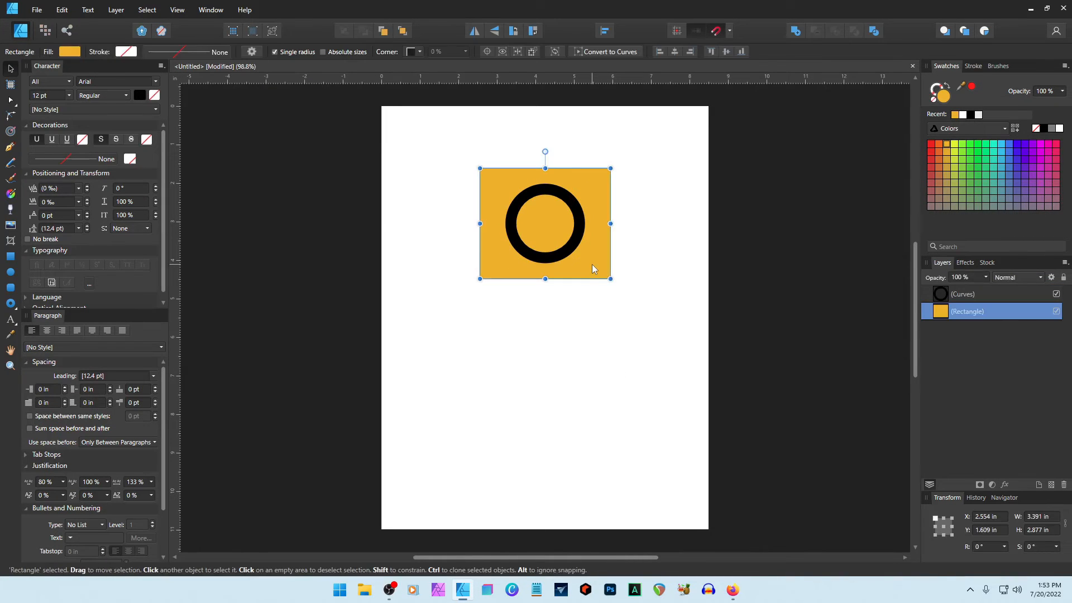
pyautogui.press('Delete')
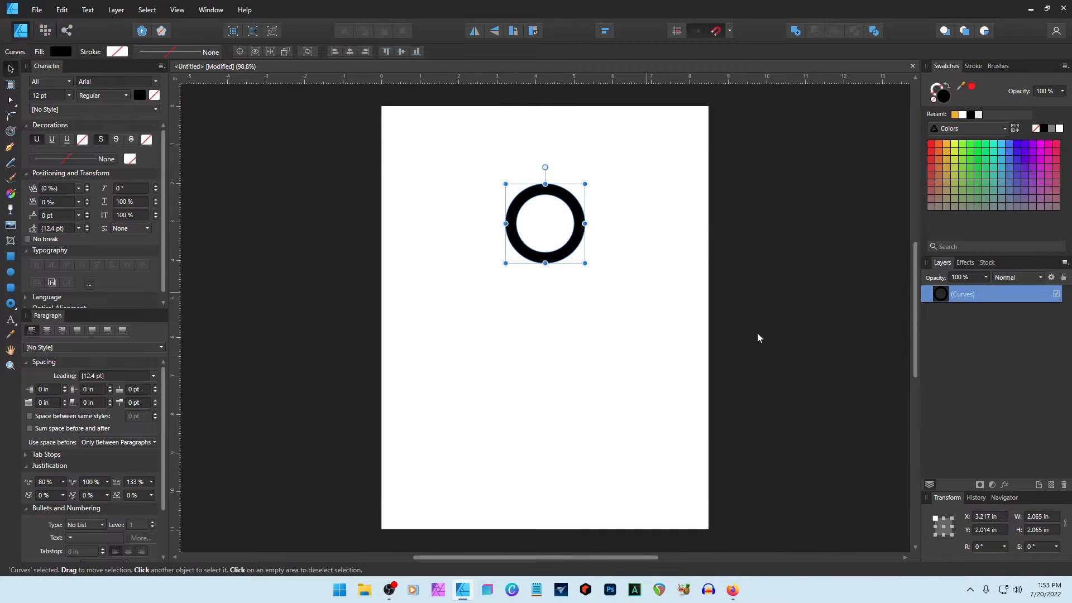
pyautogui.click(554, 230)
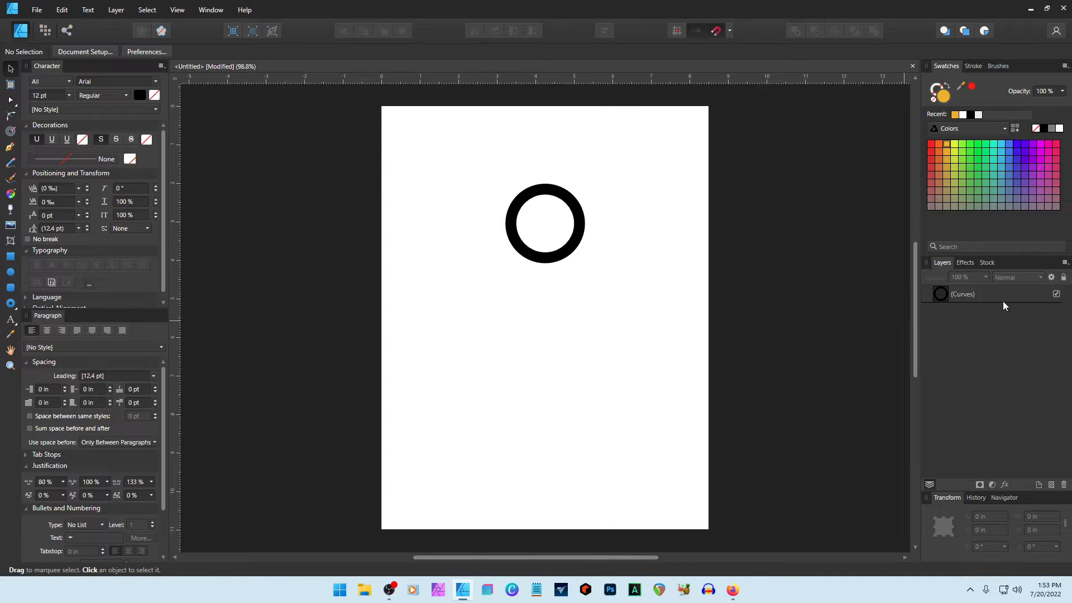
# Duplicate the black ring and move the copy straight down about 2.7 in so it sits clear of the original
pyautogui.click(973, 295)
pyautogui.hotkey('ctrl', 'j')
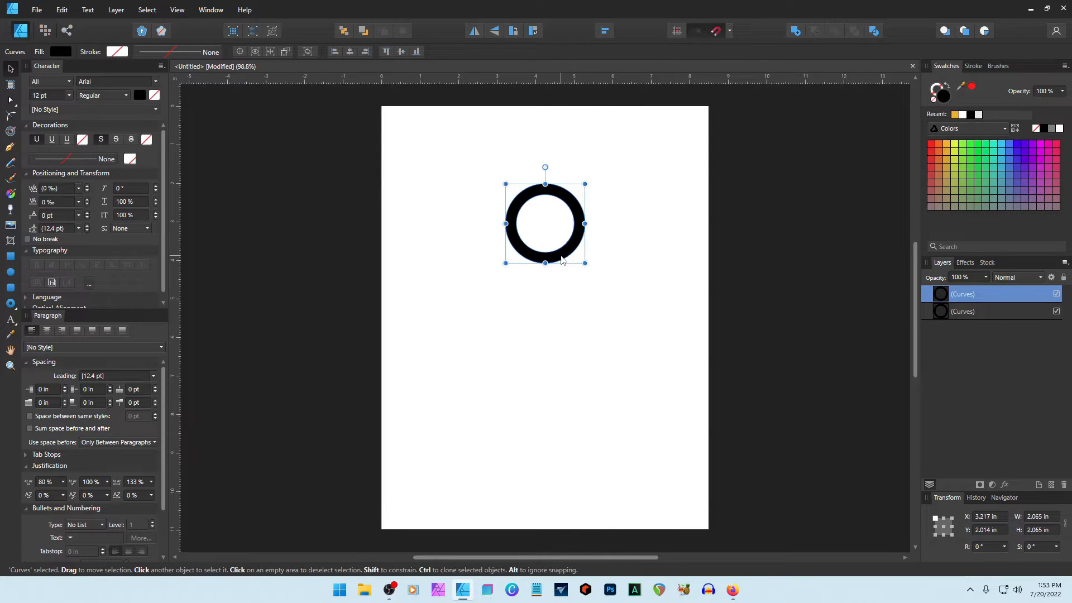
pyautogui.hotkey('shift', 'Down')
pyautogui.hotkey('shift', 'Down')
pyautogui.hotkey('shift', 'Down')
pyautogui.hotkey('shift', 'Down')
pyautogui.hotkey('shift', 'Down')
pyautogui.hotkey('shift', 'Down')
pyautogui.hotkey('shift', 'Down')
pyautogui.hotkey('shift', 'Down')
pyautogui.hotkey('shift', 'Down')
pyautogui.hotkey('shift', 'Down')
pyautogui.hotkey('shift', 'Down')
pyautogui.hotkey('shift', 'Down')
pyautogui.hotkey('shift', 'Down')
pyautogui.hotkey('shift', 'Down')
pyautogui.hotkey('shift', 'Down')
pyautogui.hotkey('shift', 'Down')
pyautogui.hotkey('shift', 'Down')
pyautogui.hotkey('shift', 'Down')
pyautogui.hotkey('shift', 'Down')
pyautogui.hotkey('shift', 'Down')
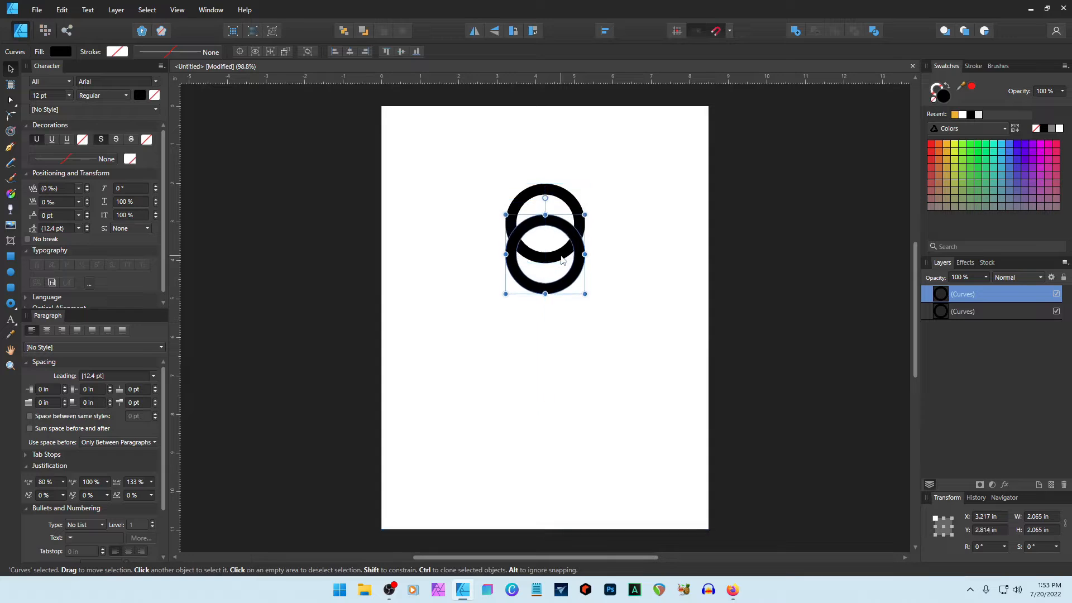
pyautogui.hotkey('shift', 'Down')
pyautogui.hotkey('shift', 'Down')
pyautogui.hotkey('shift', 'Down')
pyautogui.hotkey('shift', 'Down')
pyautogui.hotkey('shift', 'Down')
pyautogui.hotkey('shift', 'Down')
pyautogui.hotkey('shift', 'Down')
pyautogui.hotkey('shift', 'Down')
pyautogui.hotkey('shift', 'Down')
pyautogui.hotkey('shift', 'Down')
pyautogui.hotkey('shift', 'Down')
pyautogui.hotkey('shift', 'Down')
pyautogui.hotkey('shift', 'Down')
pyautogui.hotkey('shift', 'Down')
pyautogui.hotkey('shift', 'Down')
pyautogui.hotkey('shift', 'Down')
pyautogui.hotkey('shift', 'Down')
pyautogui.hotkey('shift', 'Down')
pyautogui.hotkey('shift', 'Down')
pyautogui.hotkey('shift', 'Down')
pyautogui.click(625, 396)
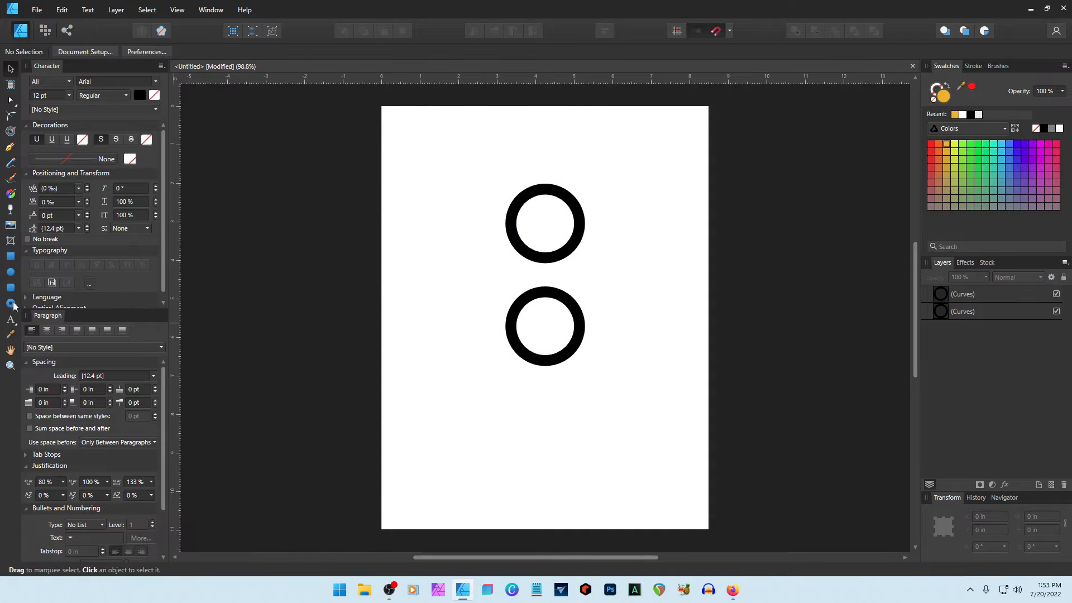
# Draw a rectangle about 6.3 in wide over the upper half of the lower ring and subtract it from that ring
pyautogui.click(10, 256)
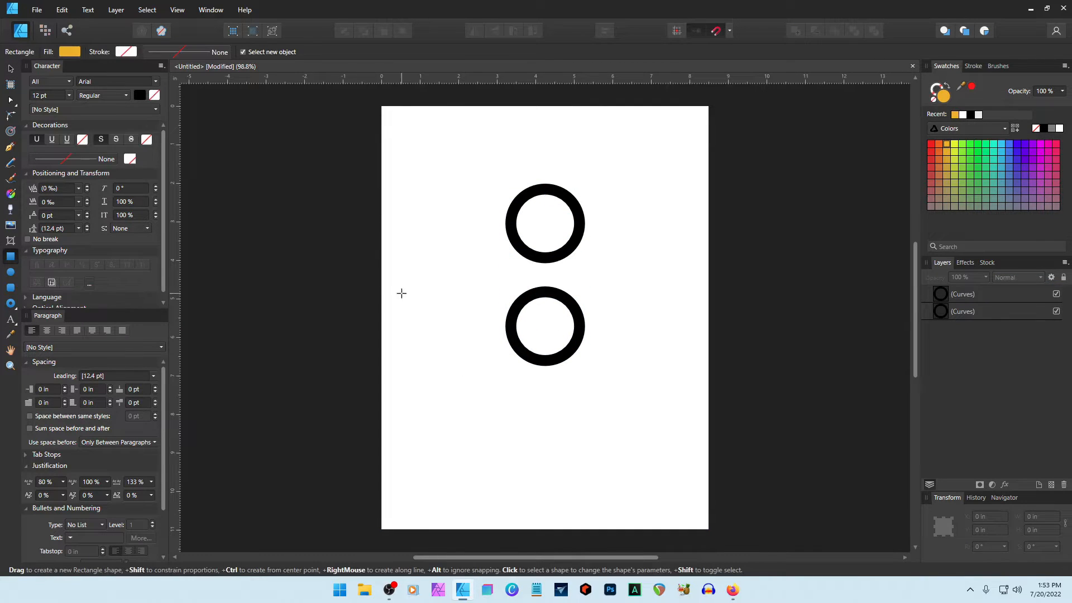
pyautogui.moveTo(427, 274); pyautogui.dragTo(670, 326)
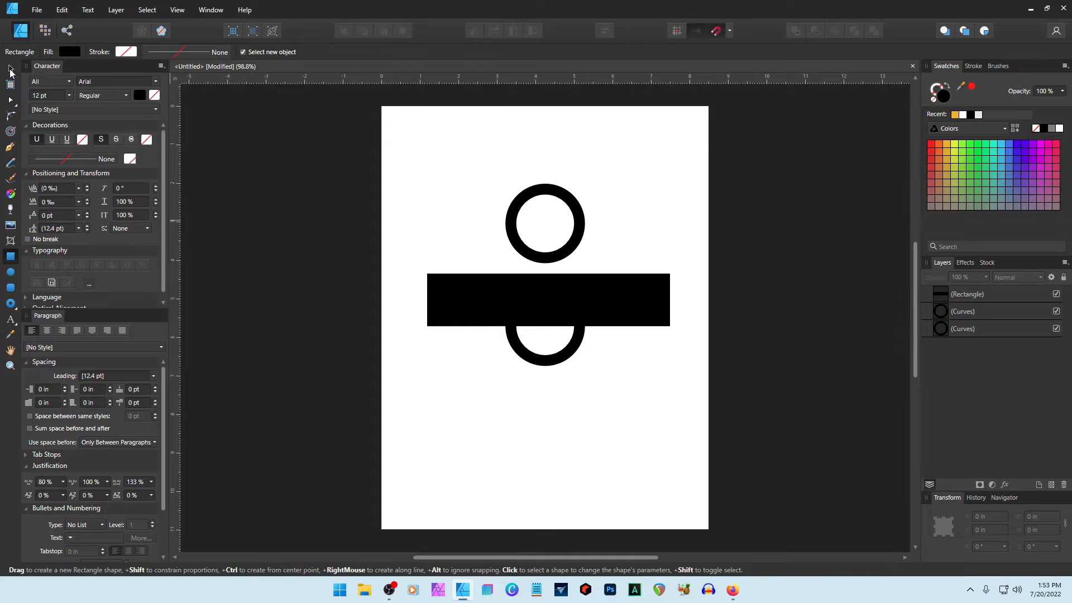
pyautogui.click(10, 70)
pyautogui.moveTo(686, 428); pyautogui.dragTo(397, 282)
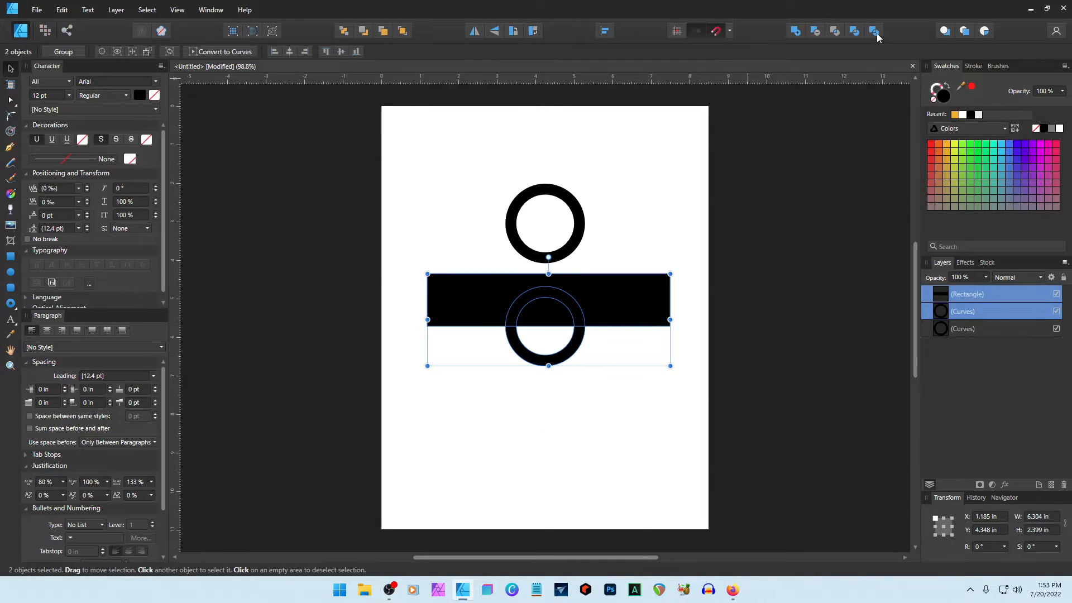
pyautogui.click(814, 32)
pyautogui.click(675, 320)
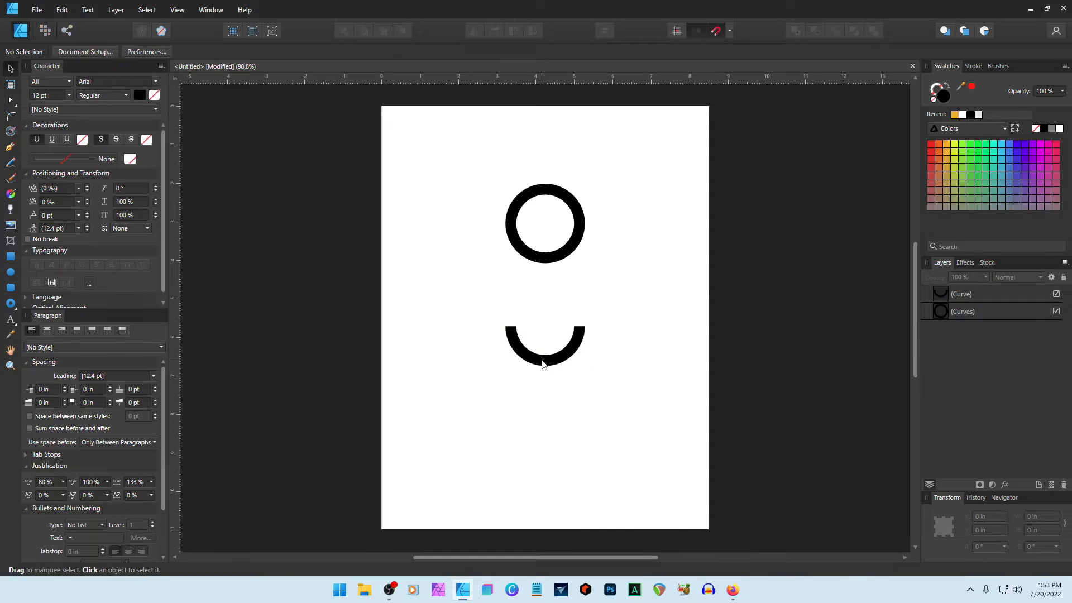
# Rotate the half ring to 90°, shrink it to about 1.21 × 0.61 in, and fit it concentrically inside the ring's right half
pyautogui.click(543, 364)
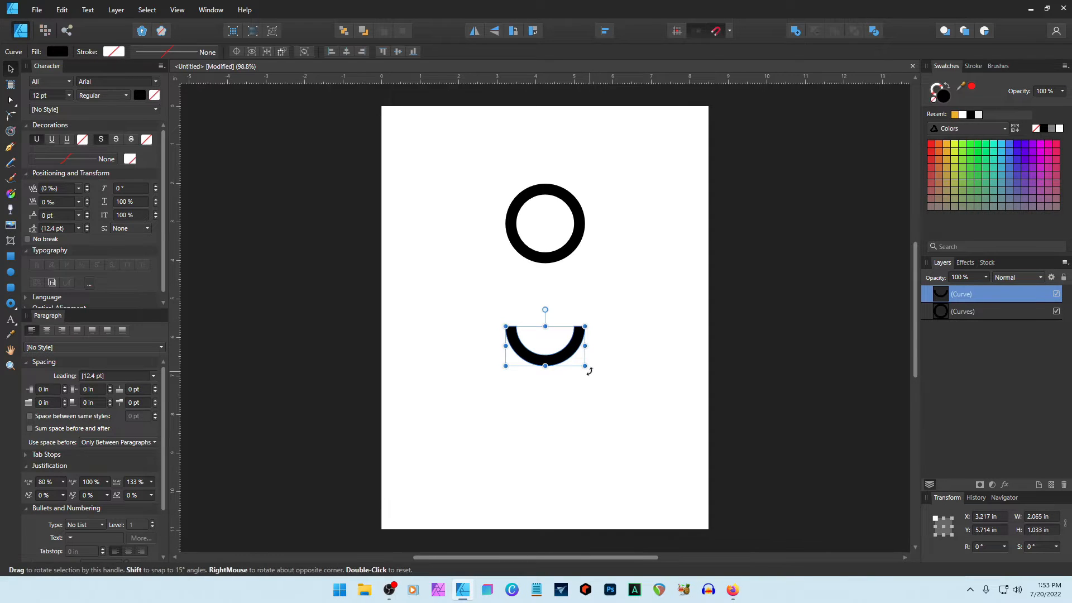
pyautogui.moveTo(589, 371); pyautogui.dragTo(559, 244)
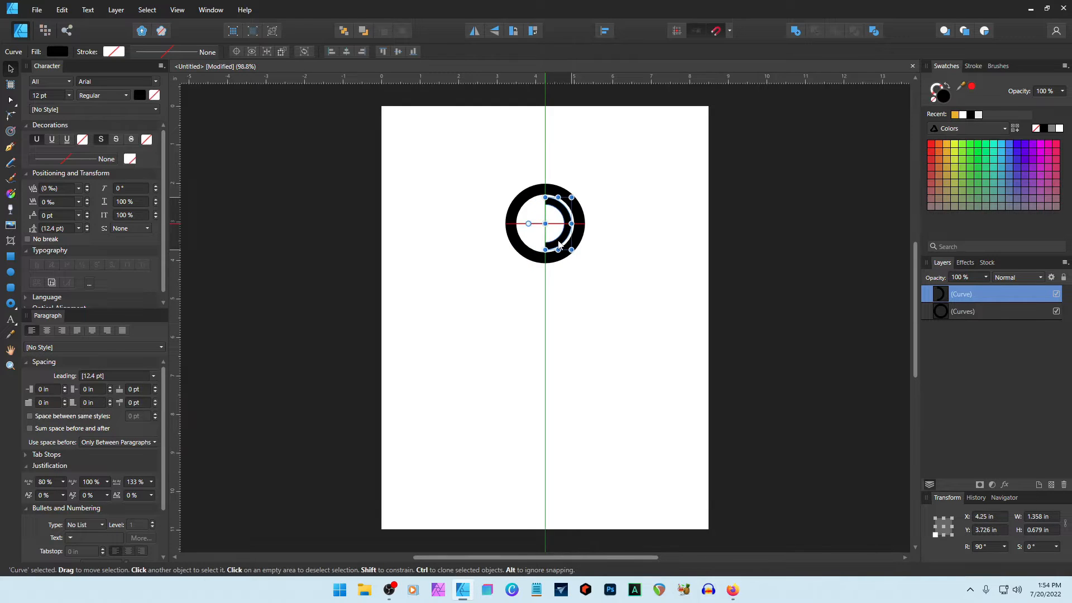
pyautogui.click(594, 322)
pyautogui.scroll(5, 593, 322)
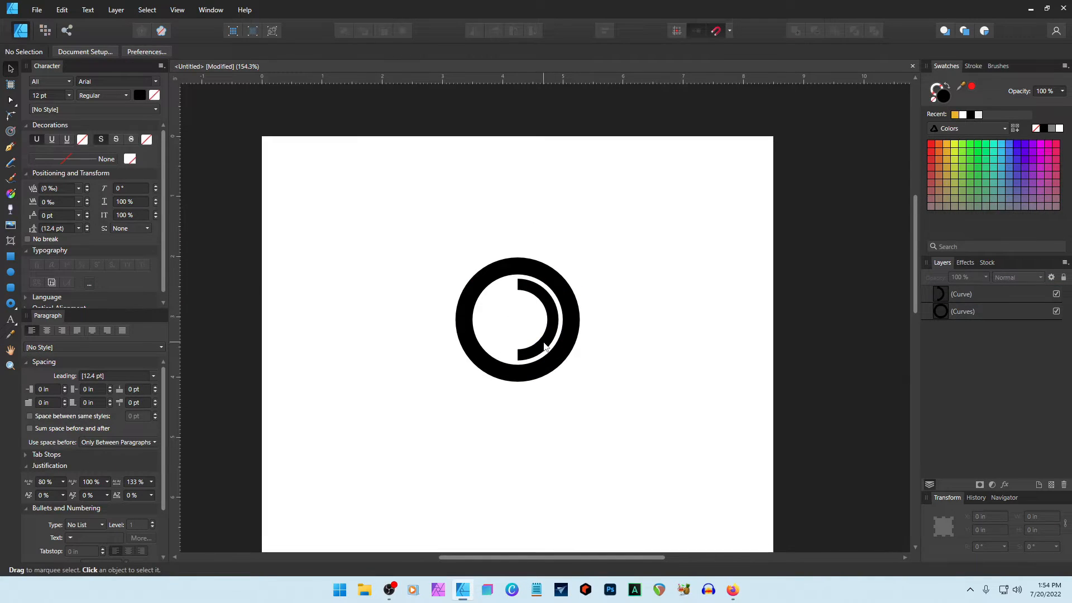
pyautogui.click(545, 346)
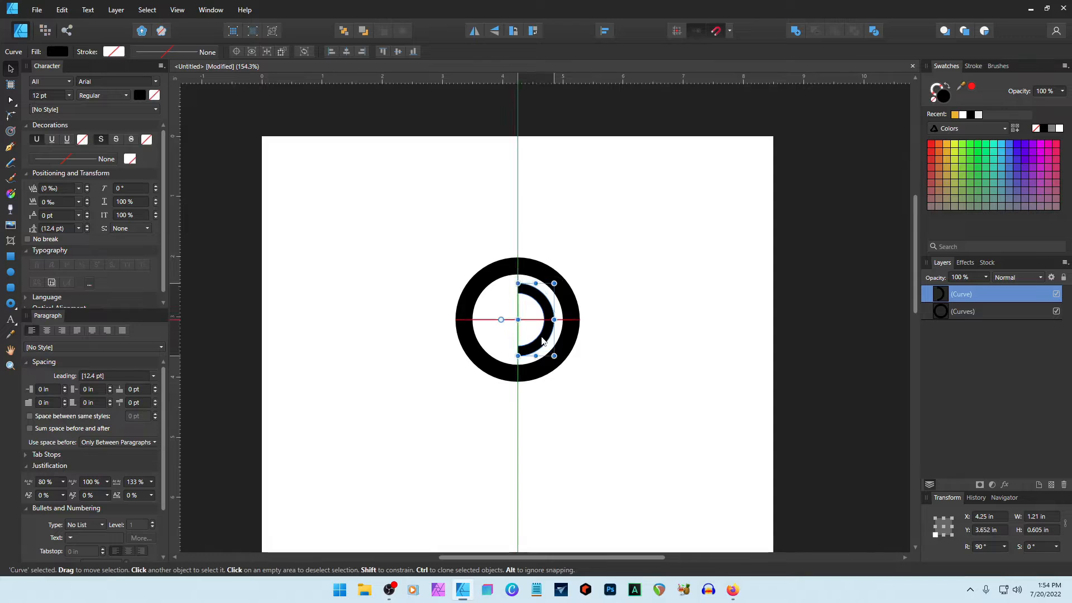
pyautogui.click(652, 351)
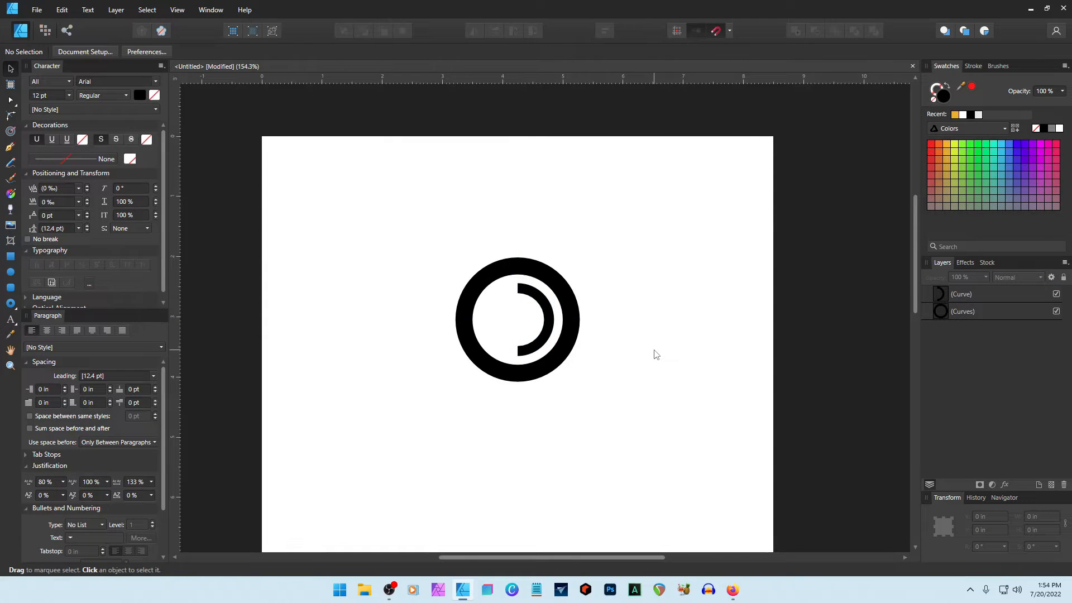
# Draw two stacked black circles about 0.28 in wide to the left of the inner arc as eyes
pyautogui.click(10, 272)
pyautogui.moveTo(497, 301); pyautogui.dragTo(513, 317)
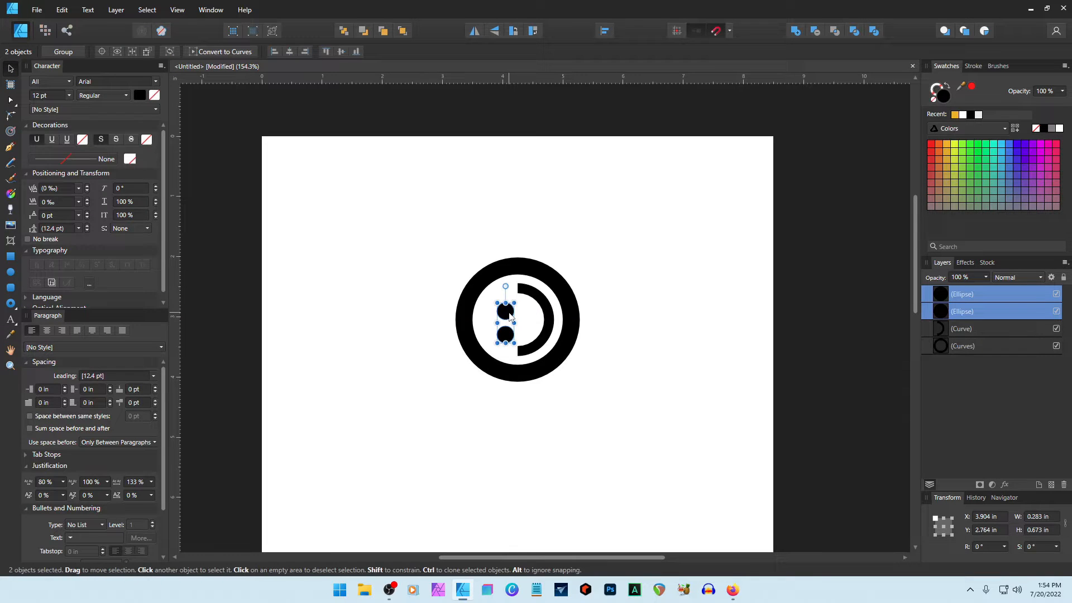
pyautogui.moveTo(509, 316); pyautogui.dragTo(504, 311)
pyautogui.click(667, 266)
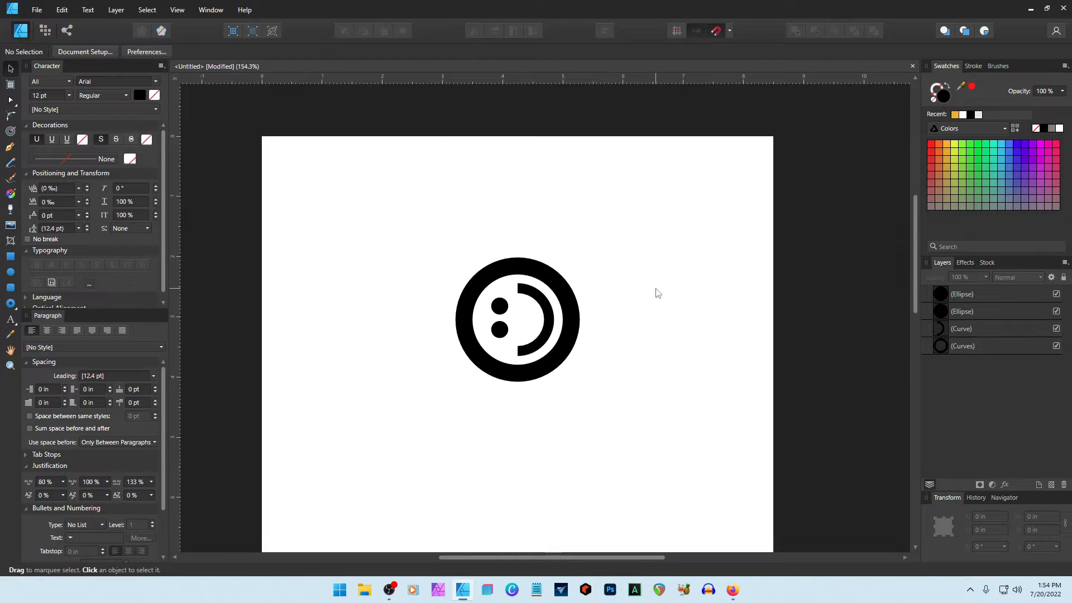
# Delete both small black circles inside the ring
pyautogui.click(504, 309)
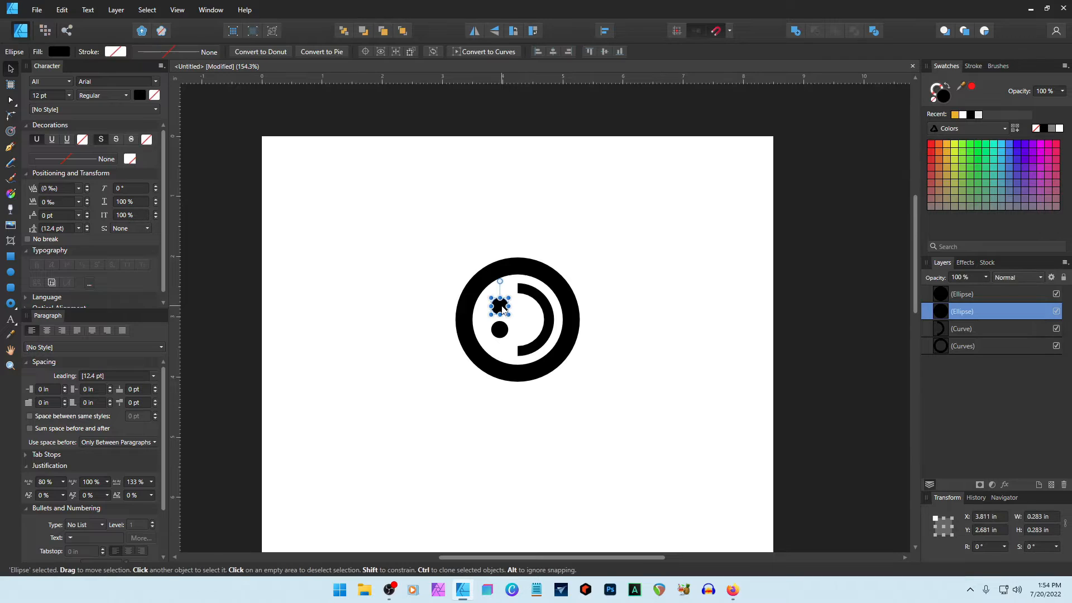
pyautogui.press('Delete')
pyautogui.press('Delete')
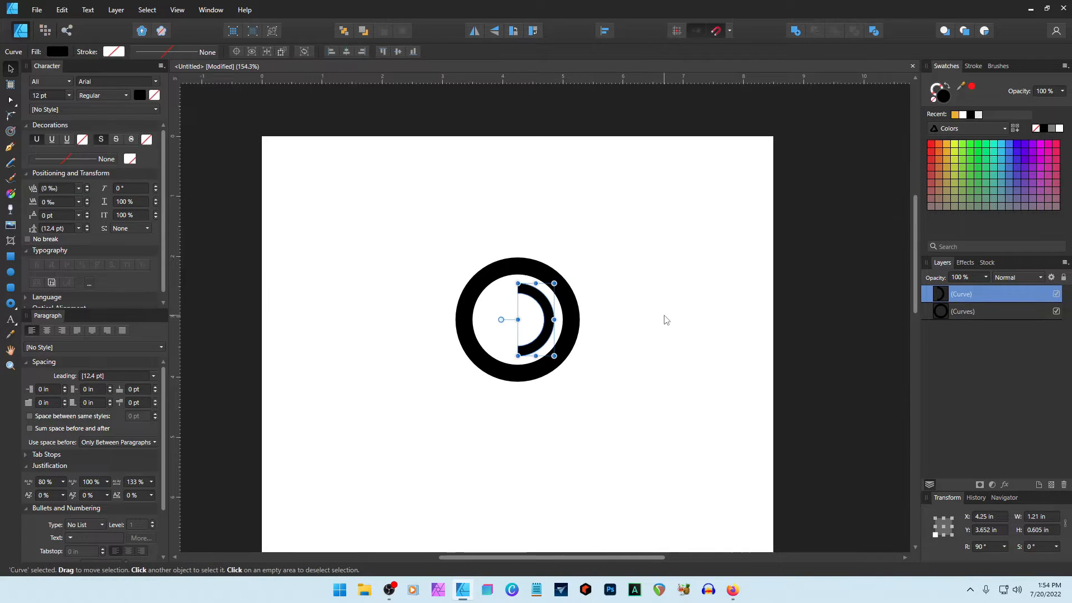
pyautogui.click(671, 326)
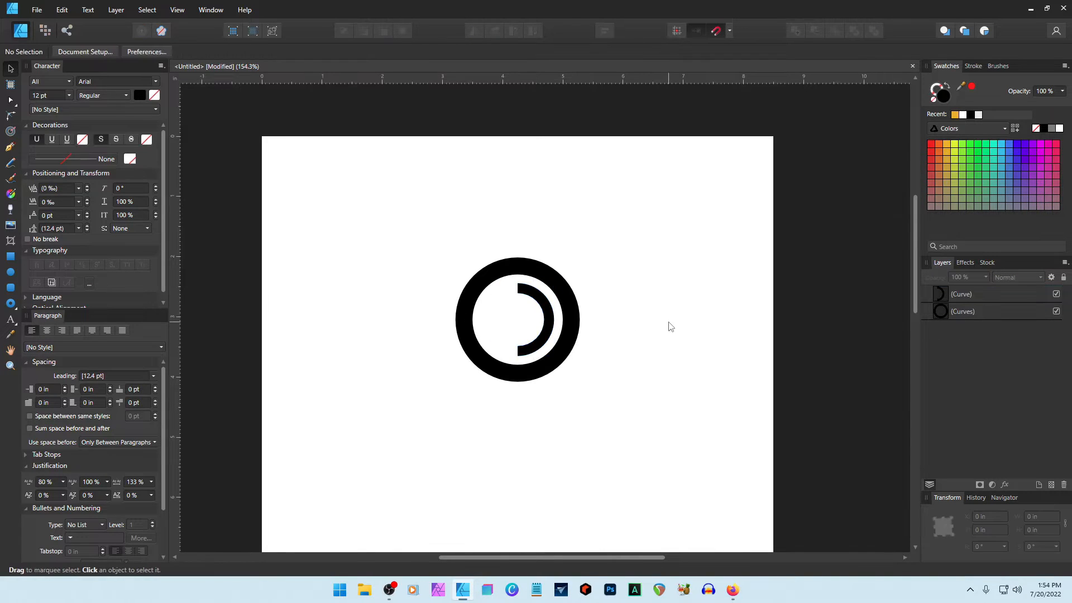
# Draw a narrow vertical black rectangle across the arc's open side, sizing it to match the arc's thickness and close a letter D
pyautogui.click(549, 327)
pyautogui.click(709, 311)
pyautogui.press('m')
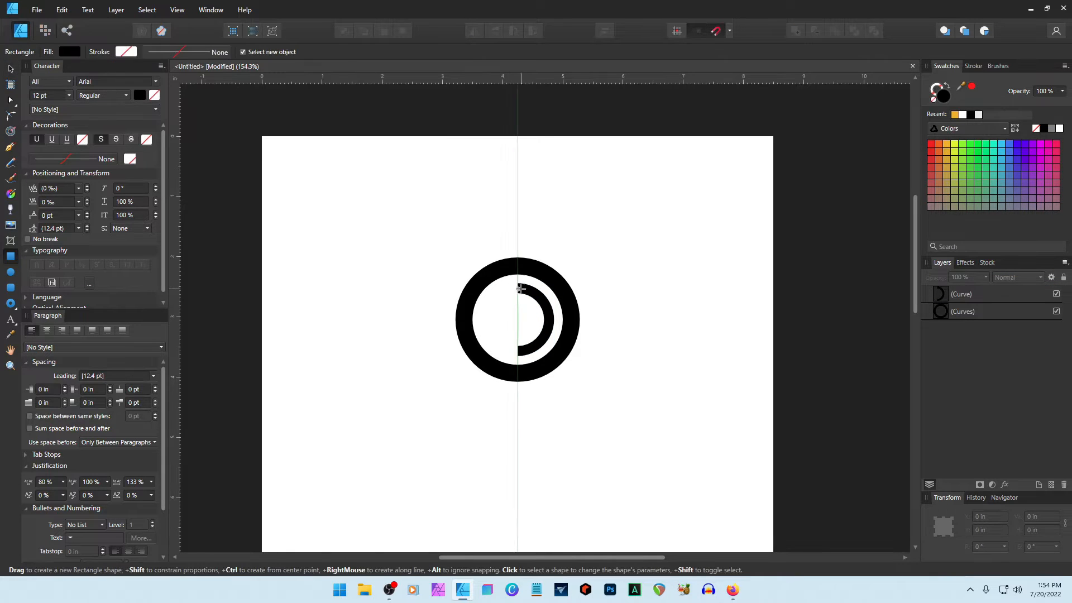
pyautogui.moveTo(517, 284); pyautogui.dragTo(520, 342)
pyautogui.moveTo(523, 386); pyautogui.dragTo(523, 376)
pyautogui.moveTo(523, 117); pyautogui.dragTo(523, 125)
pyautogui.moveTo(536, 246); pyautogui.dragTo(647, 247)
pyautogui.moveTo(614, 247)
pyautogui.mouseDown()
pyautogui.moveTo(623, 247)
pyautogui.moveTo(612, 247)
pyautogui.mouseUp()
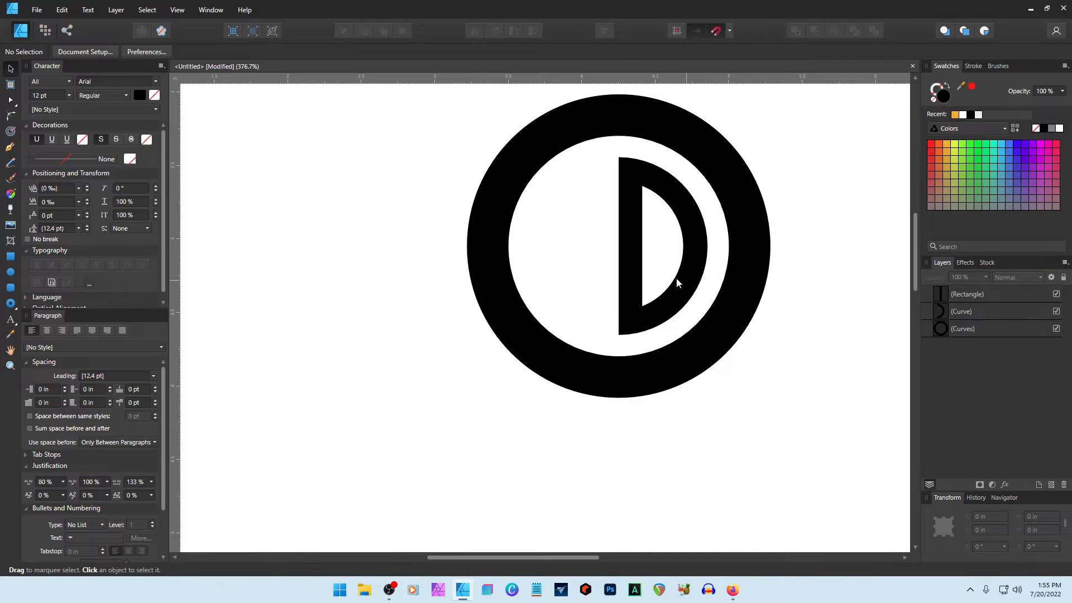
# Merge the vertical bar and the inner arc into a single D shape with the Add operation
pyautogui.click(692, 274)
pyautogui.keyDown('shift'); pyautogui.click(630, 246); pyautogui.keyUp('shift')
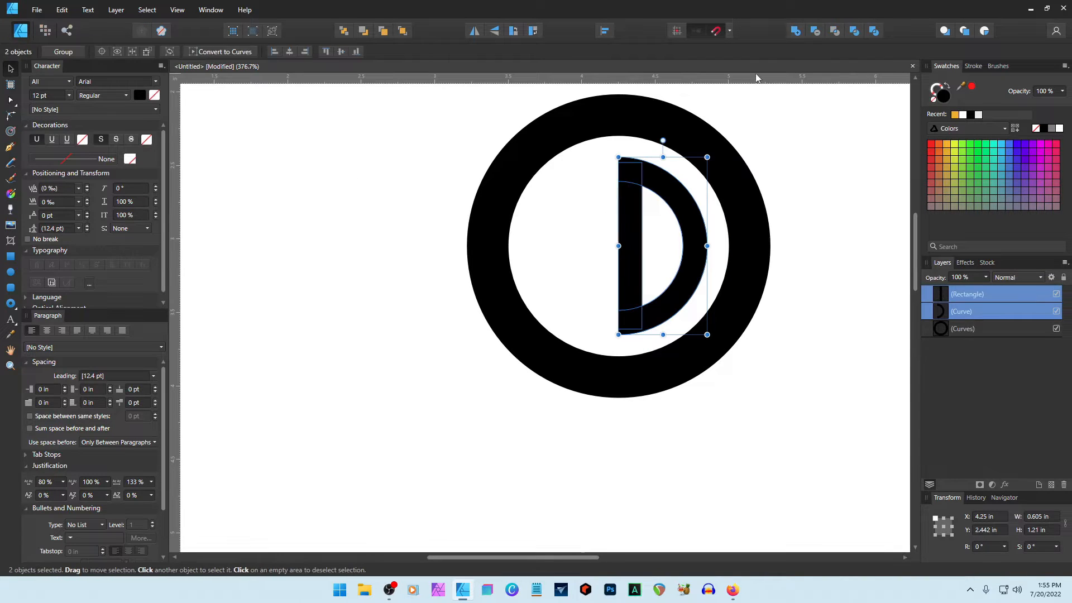
pyautogui.click(796, 30)
pyautogui.click(860, 238)
pyautogui.click(662, 321)
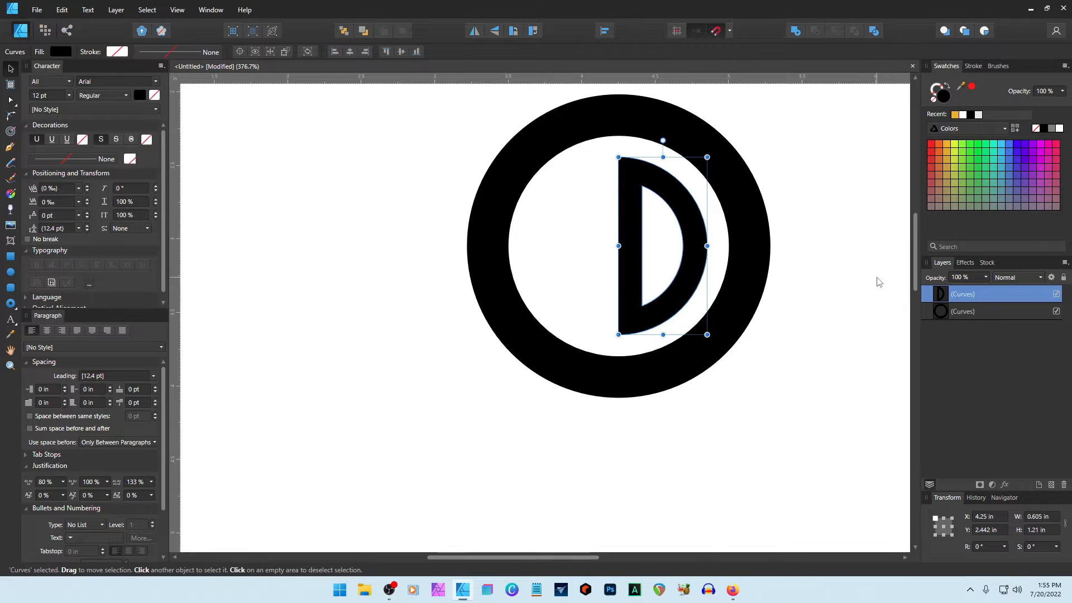
pyautogui.click(878, 281)
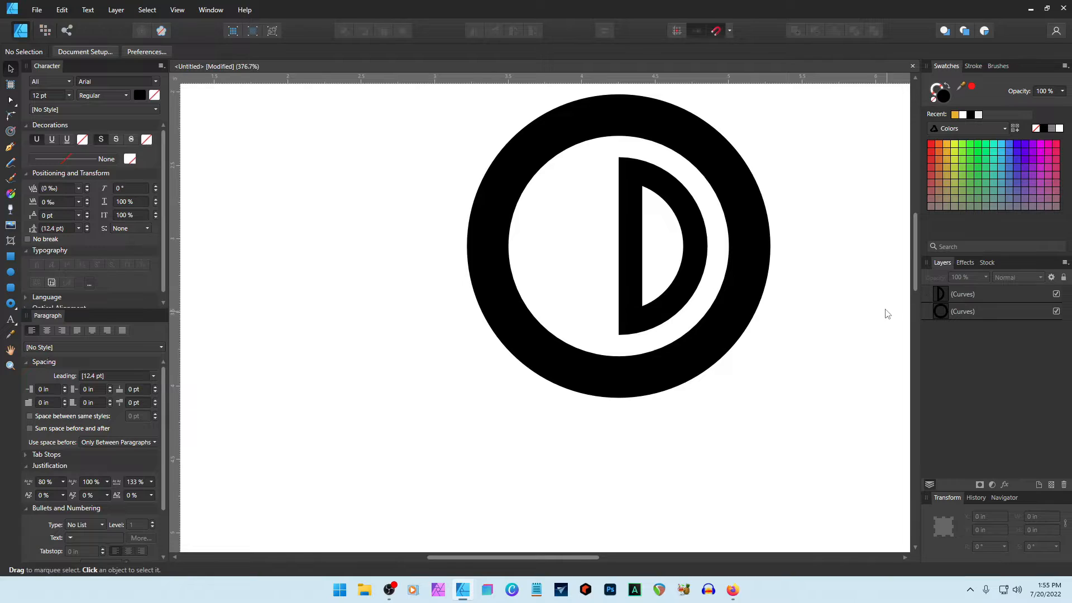
# Delete the thick outer ring around the letter D, keeping the D shape
pyautogui.scroll(-2, 886, 311)
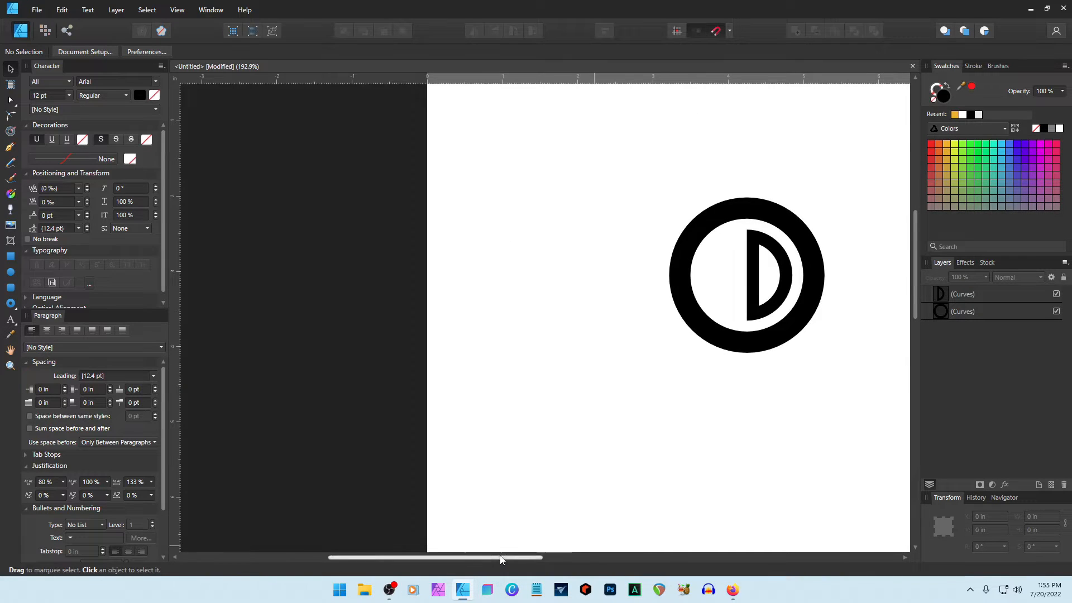
pyautogui.moveTo(500, 558); pyautogui.dragTo(632, 558)
pyautogui.moveTo(368, 180); pyautogui.dragTo(691, 411)
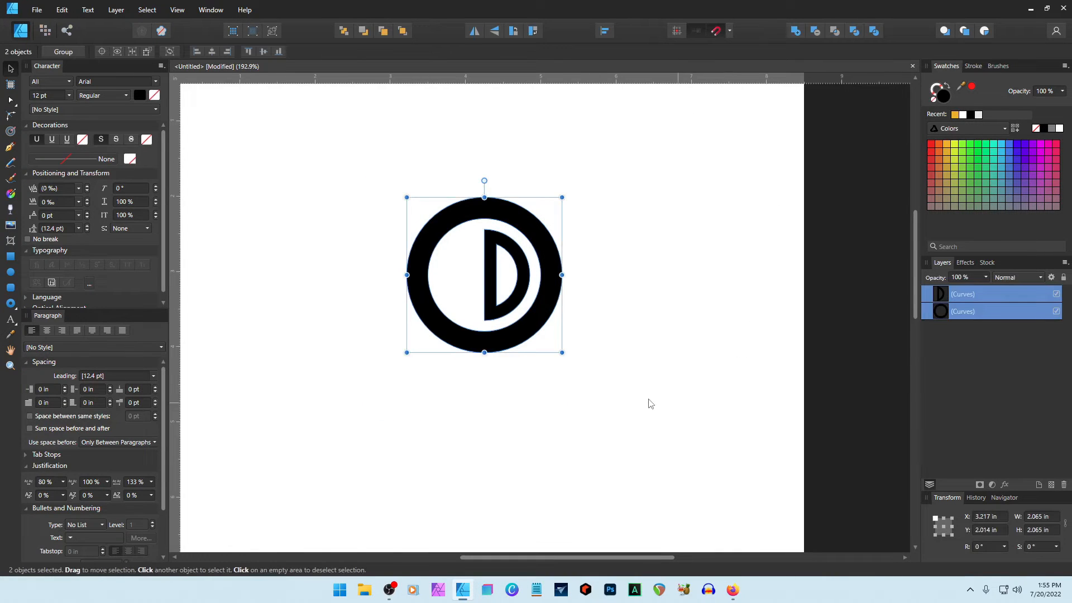
pyautogui.click(594, 373)
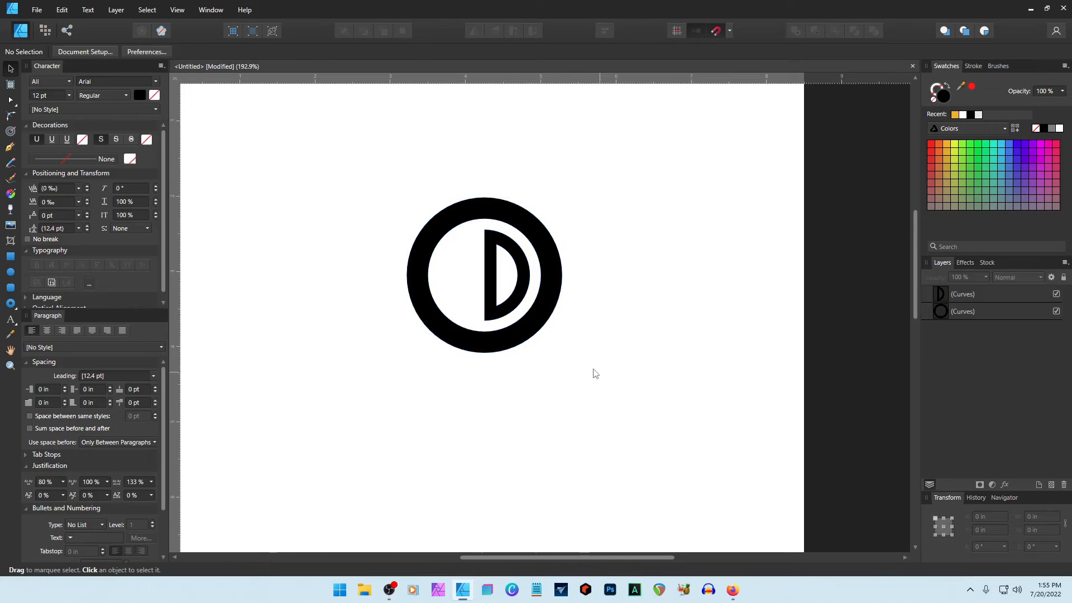
pyautogui.click(515, 328)
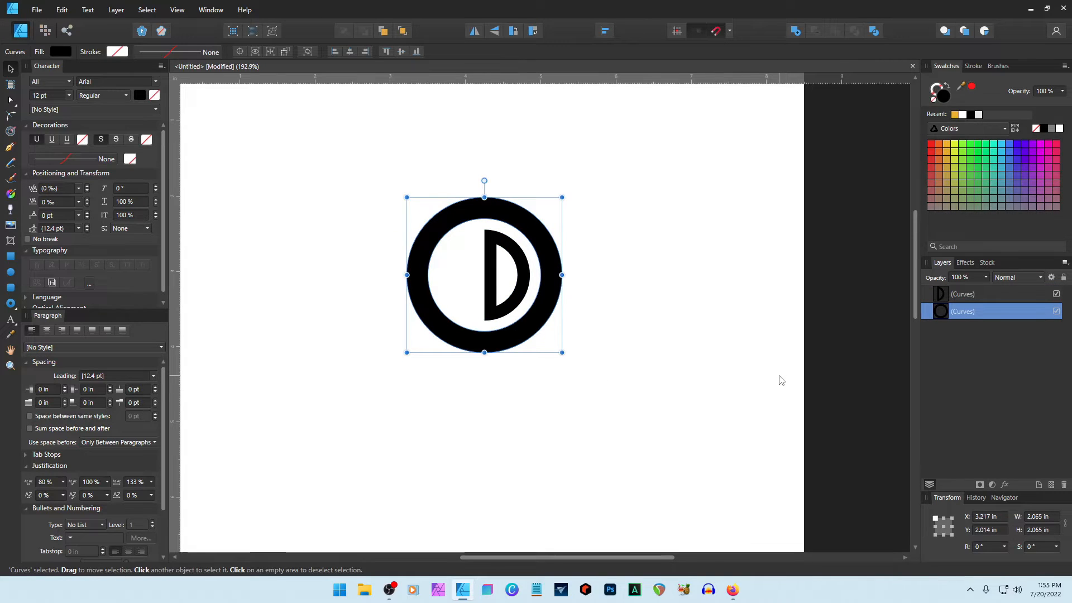
pyautogui.press('Delete')
# Draw a black circle about 1.69 in wide and place it to the right of the letter D, vertically centred with it
pyautogui.press('e')
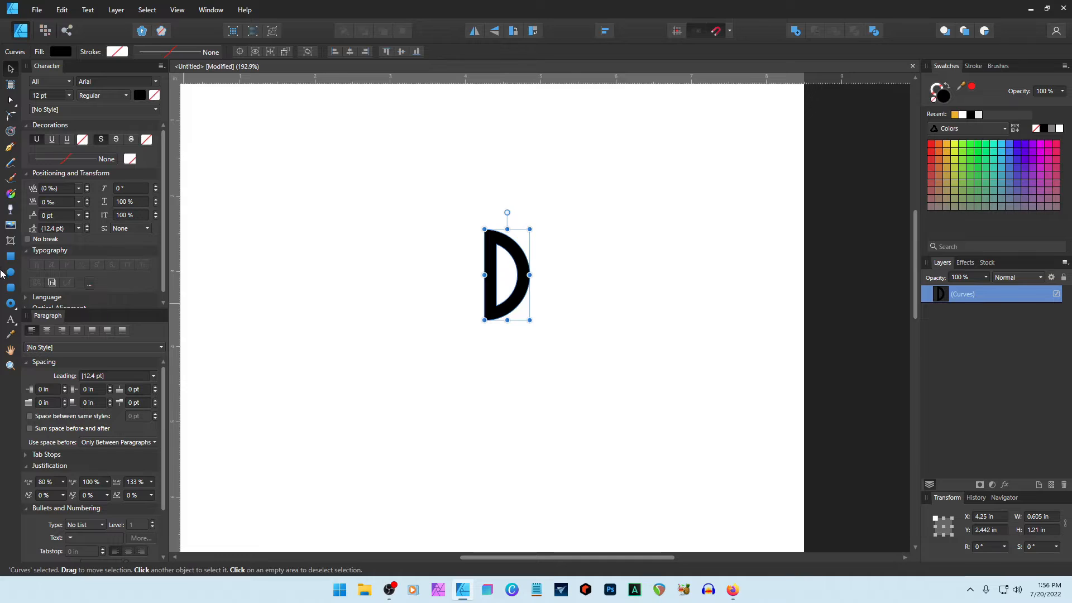
pyautogui.moveTo(625, 306); pyautogui.dragTo(730, 455)
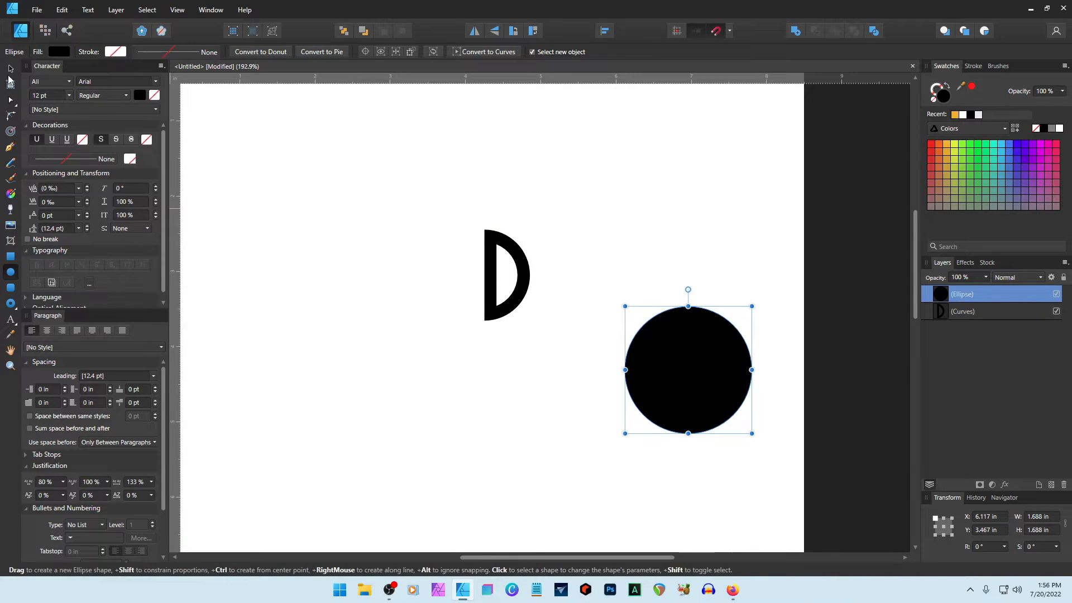
pyautogui.click(10, 69)
pyautogui.moveTo(663, 374); pyautogui.dragTo(618, 279)
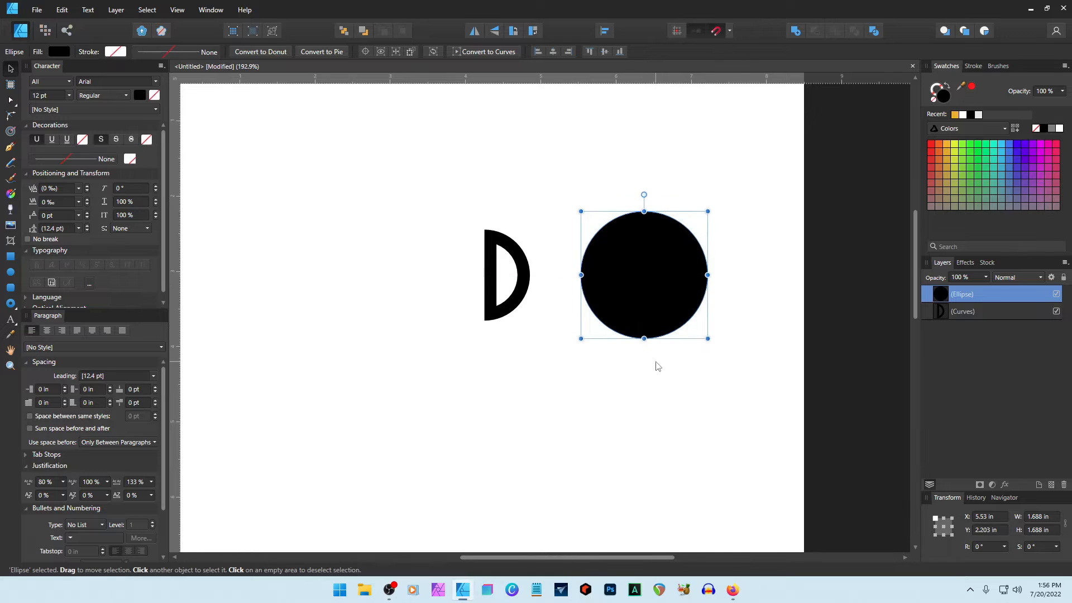
# Remove the circle's fill and give it a black outline instead
pyautogui.click(1059, 129)
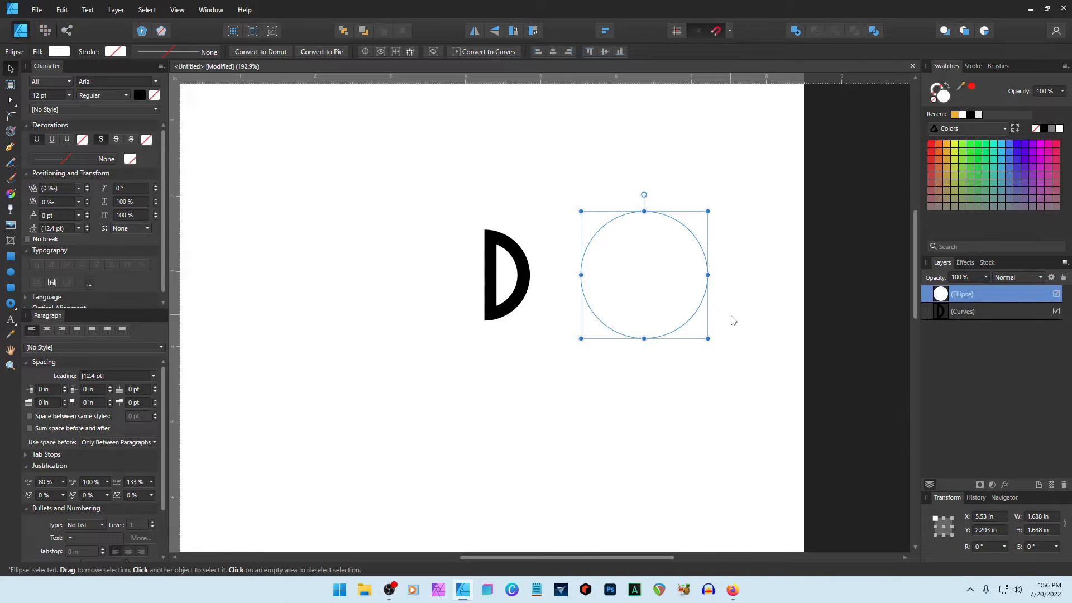
pyautogui.click(932, 102)
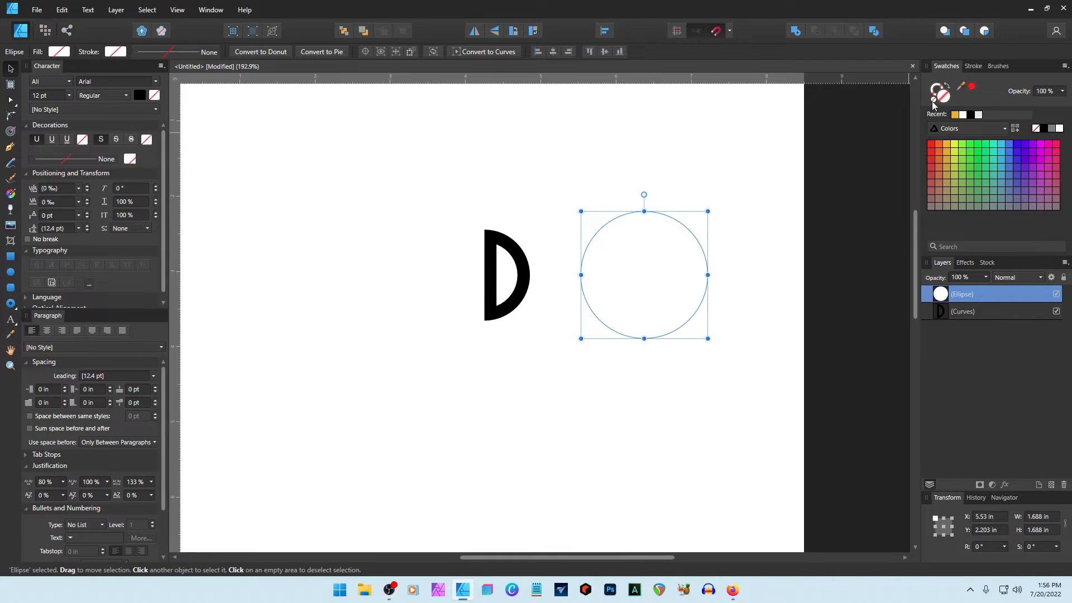
pyautogui.click(1043, 129)
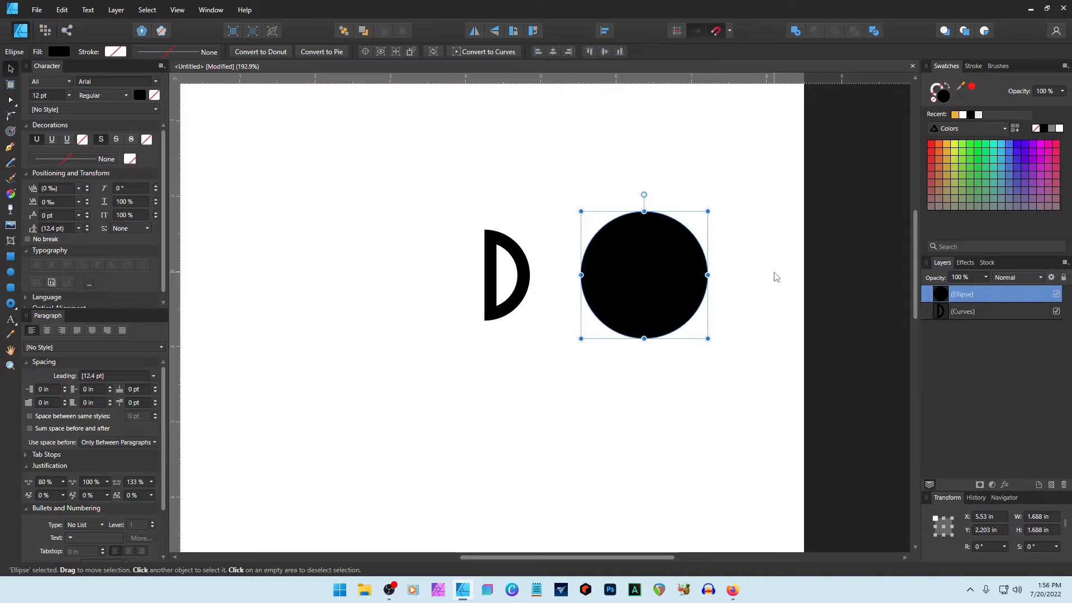
pyautogui.click(933, 100)
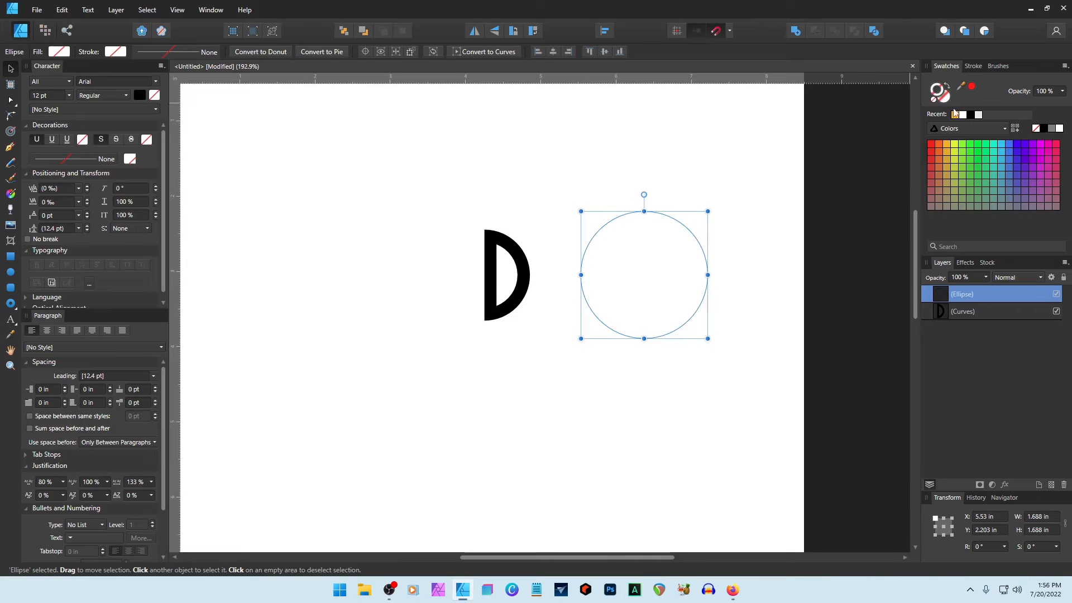
pyautogui.click(691, 324)
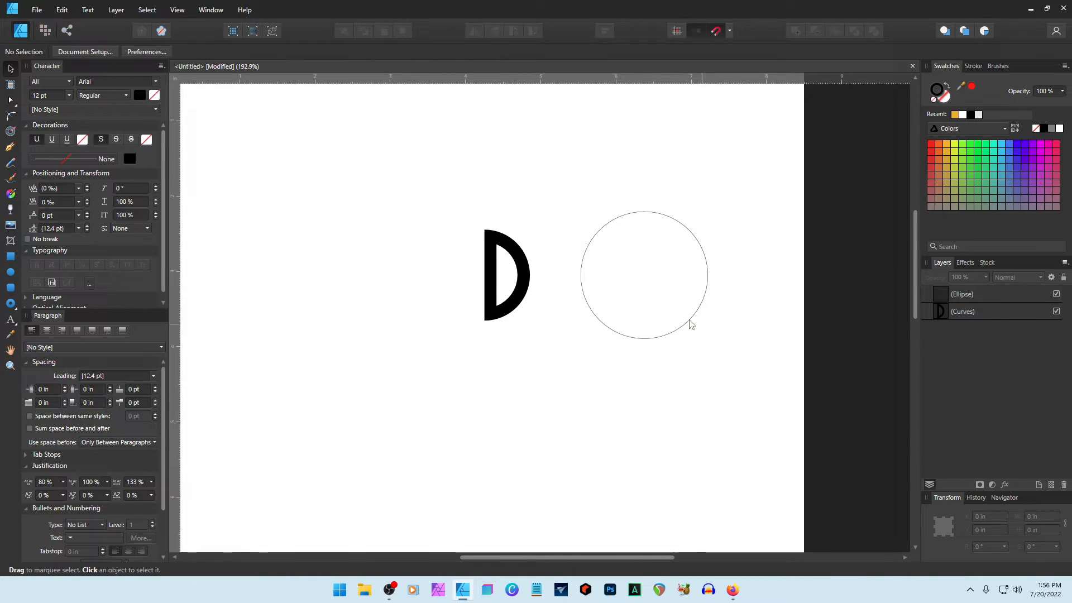
# Set the circle's stroke width to 13.6 pt and position the ring so that it encloses the letter D
pyautogui.click(973, 65)
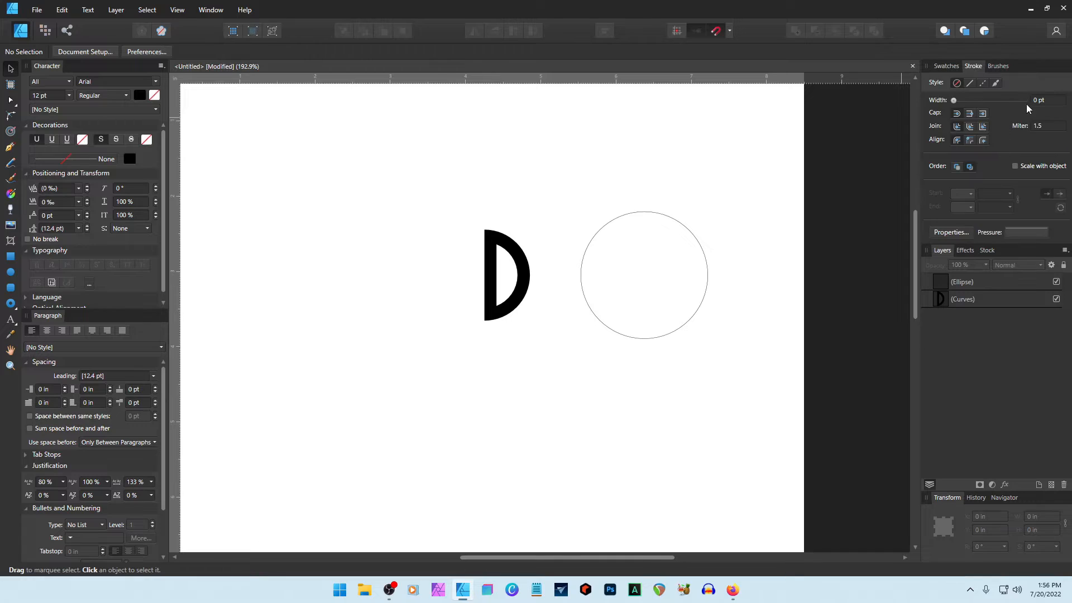
pyautogui.moveTo(952, 102); pyautogui.dragTo(987, 106)
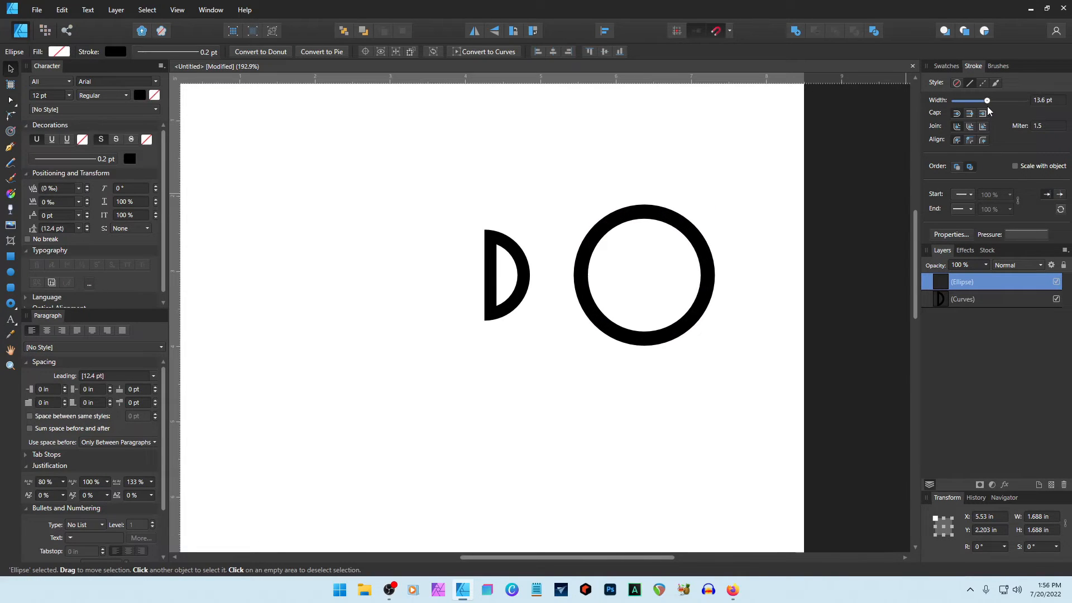
pyautogui.moveTo(650, 307); pyautogui.dragTo(503, 304)
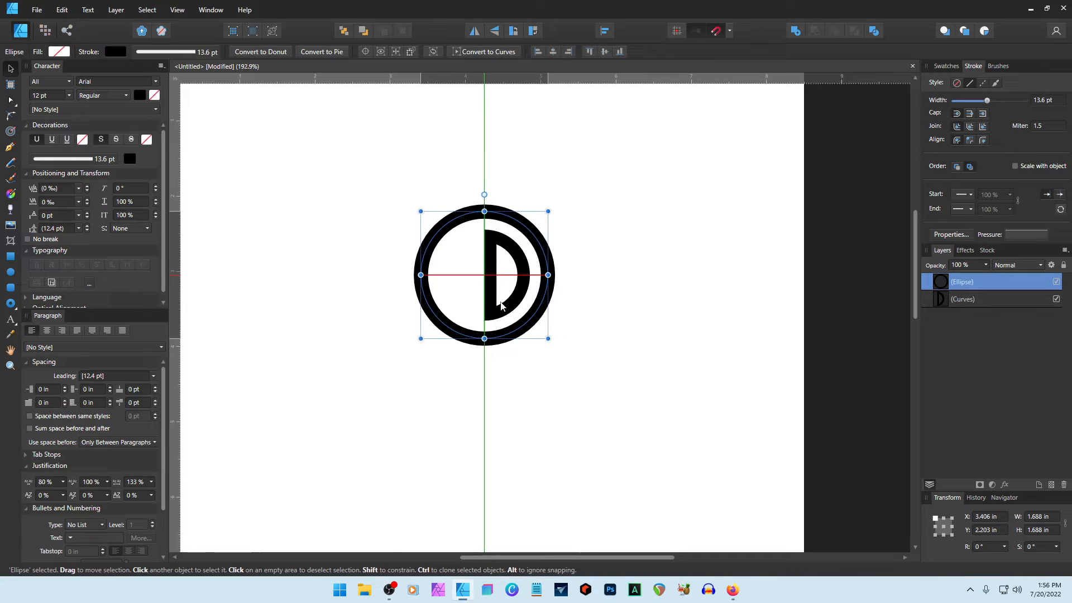
pyautogui.click(626, 352)
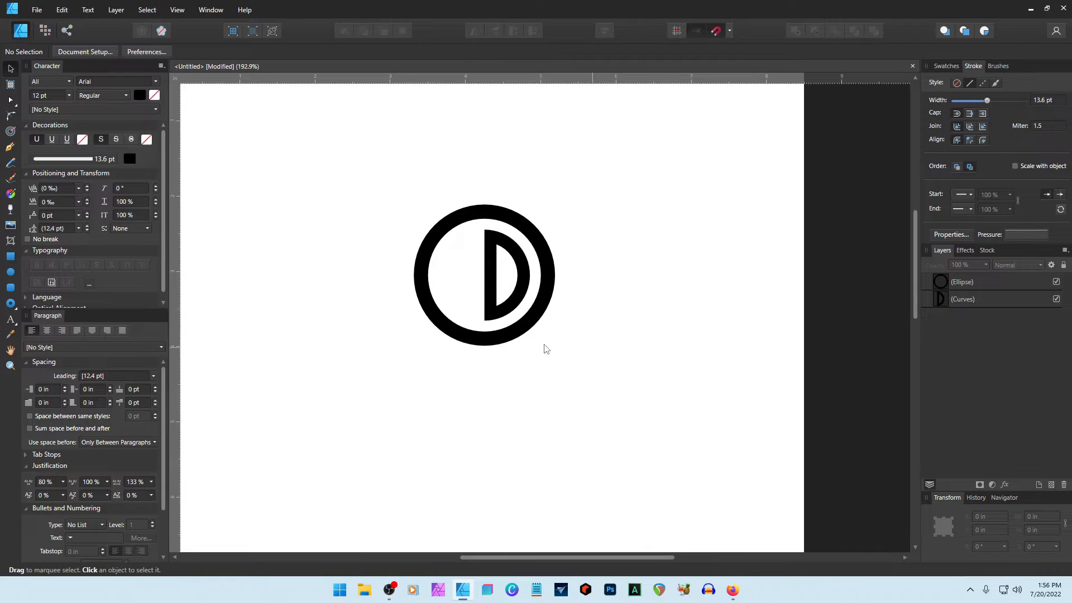
# Shift the ring left so it overlaps the D's curved side, and set its opacity to 50% to compare thicknesses
pyautogui.scroll(5, 524, 343)
pyautogui.scroll(-1, 523, 339)
pyautogui.scroll(5, 519, 335)
pyautogui.moveTo(590, 363); pyautogui.dragTo(517, 368)
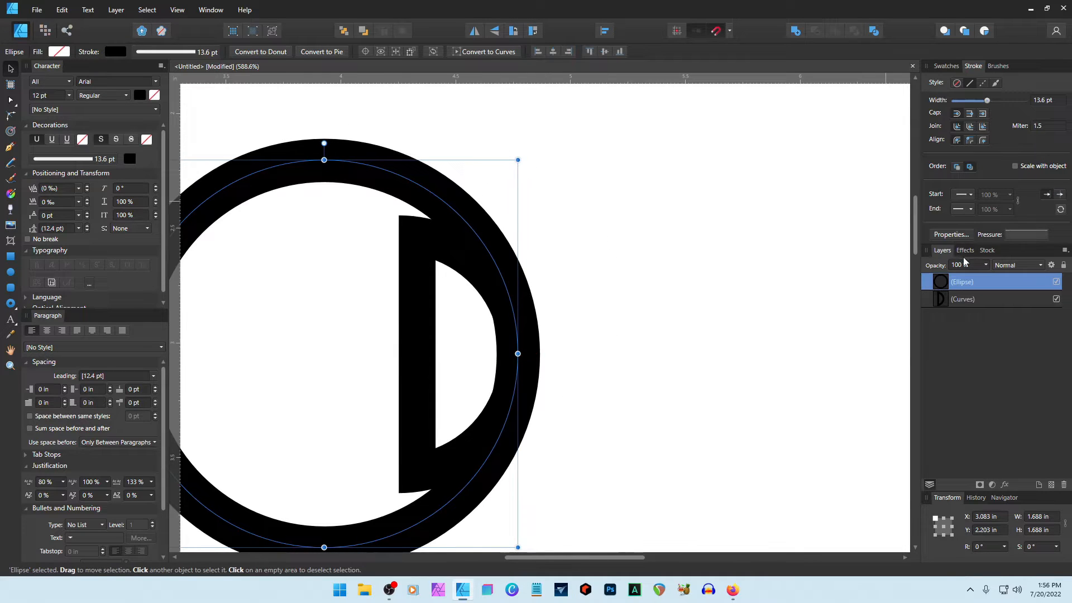
pyautogui.click(974, 265)
pyautogui.write('50')
pyautogui.press('Return')
pyautogui.scroll(4, 549, 377)
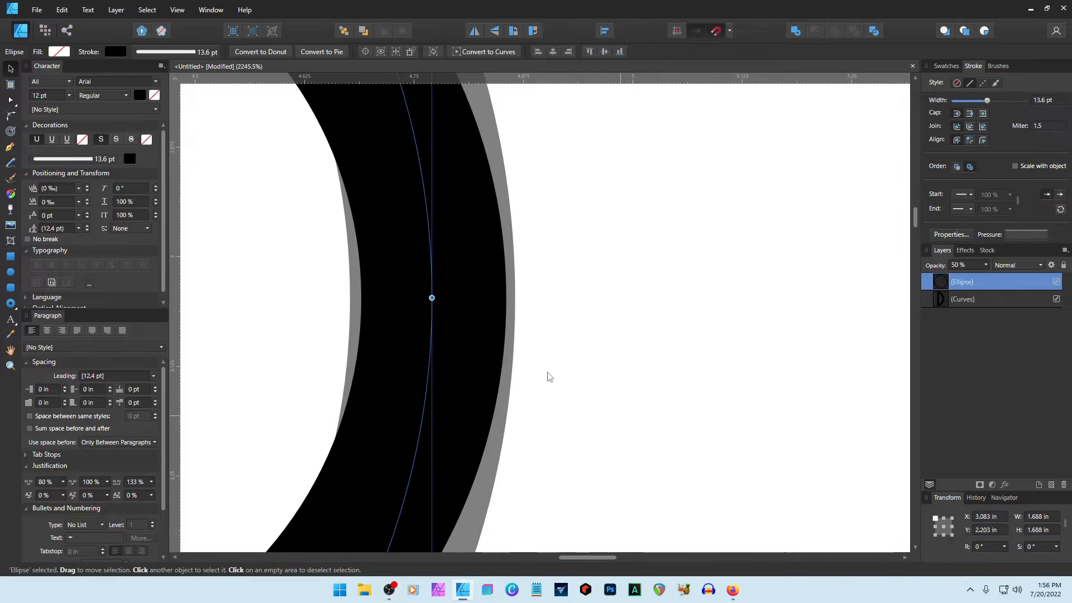
# Reduce the ring's stroke width to 11 pt to match the thickness of the letter D
pyautogui.click(1052, 103)
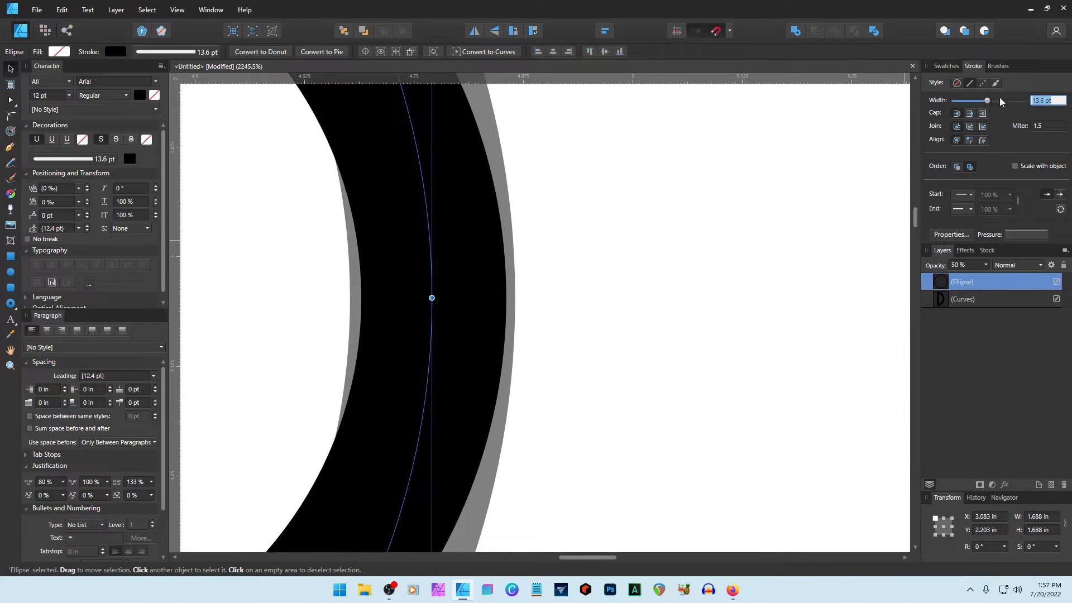
pyautogui.write('12')
pyautogui.press('Return')
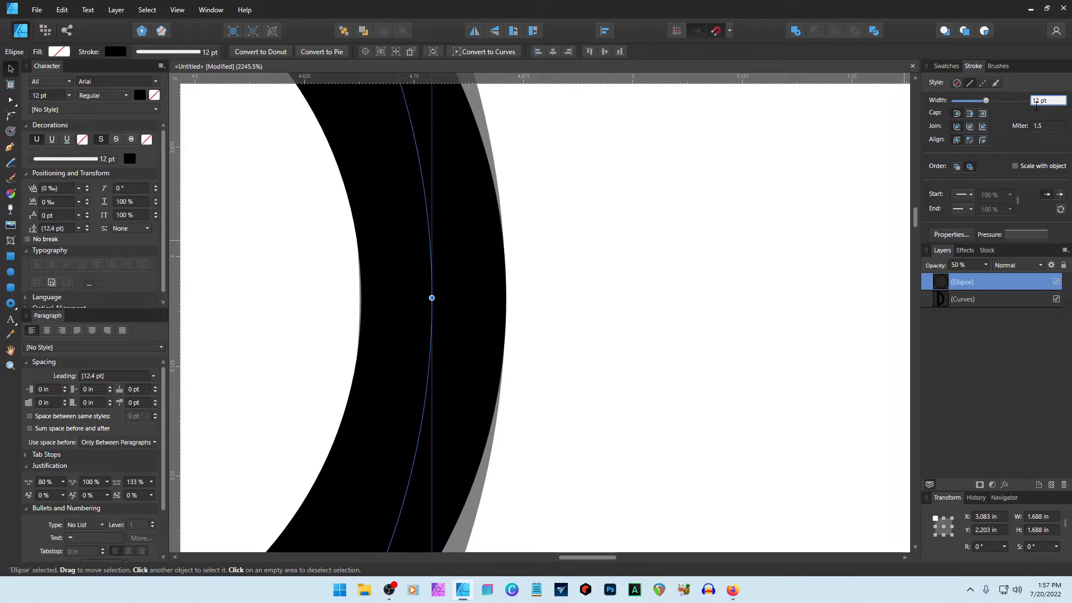
pyautogui.press('Down')
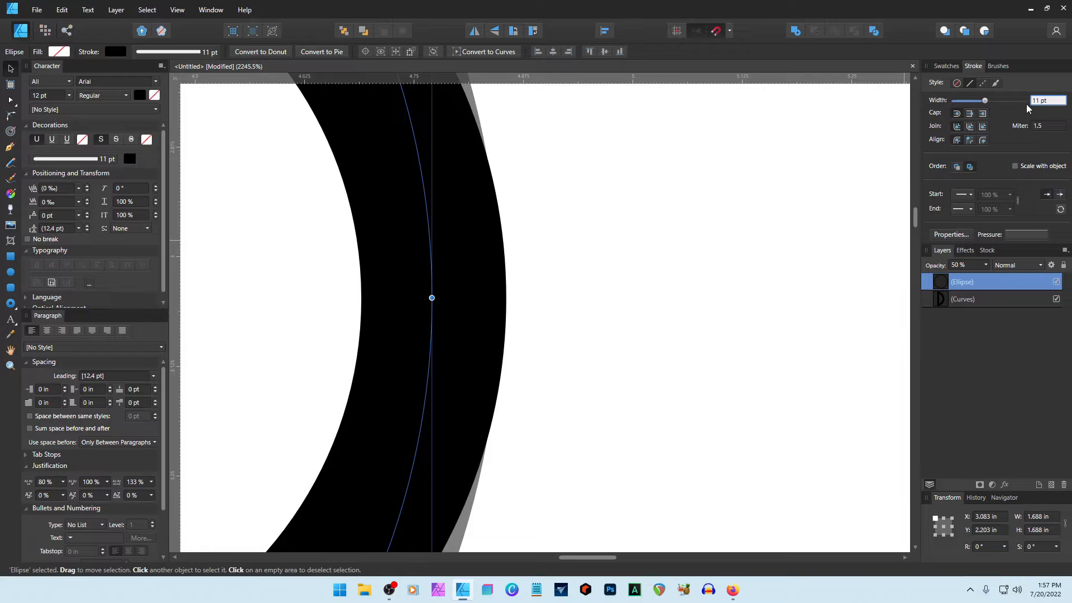
# Restore the ring's opacity to 100%
pyautogui.scroll(-8, 634, 295)
pyautogui.click(973, 266)
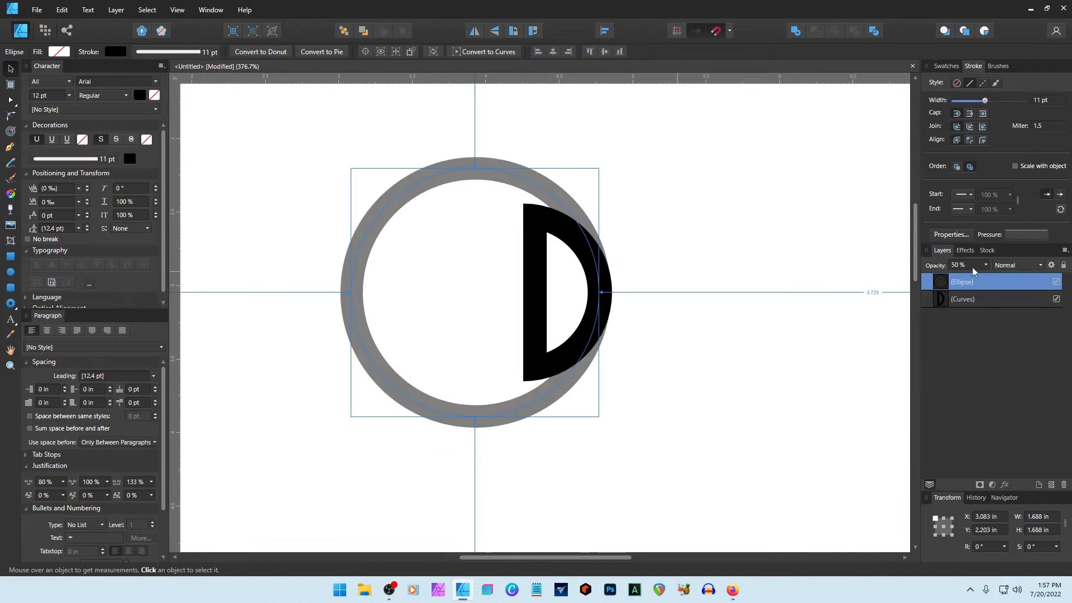
pyautogui.write('100')
pyautogui.click(799, 378)
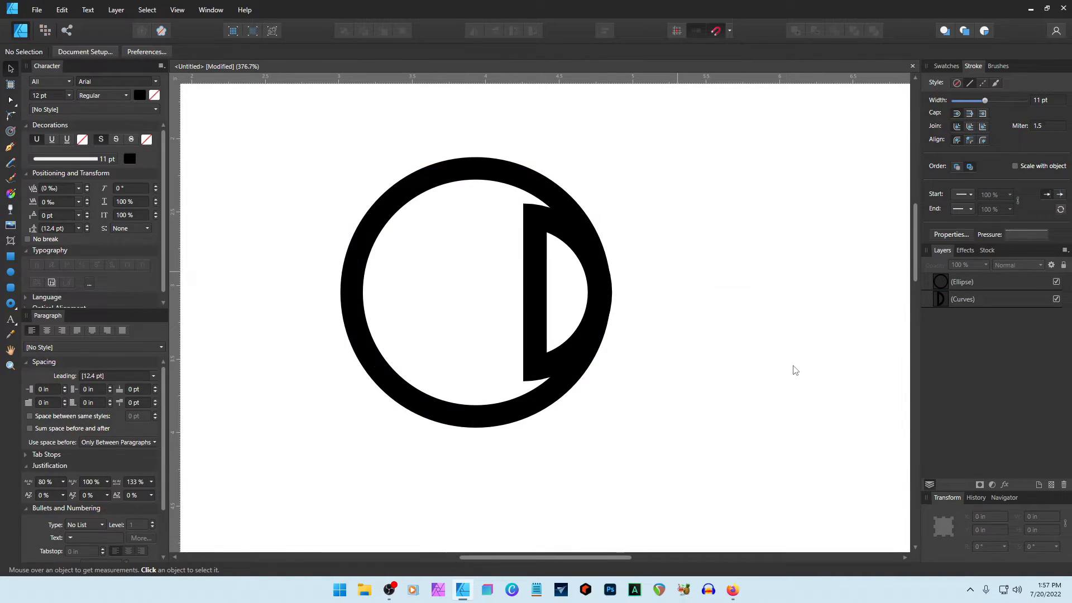
pyautogui.scroll(-3, 787, 371)
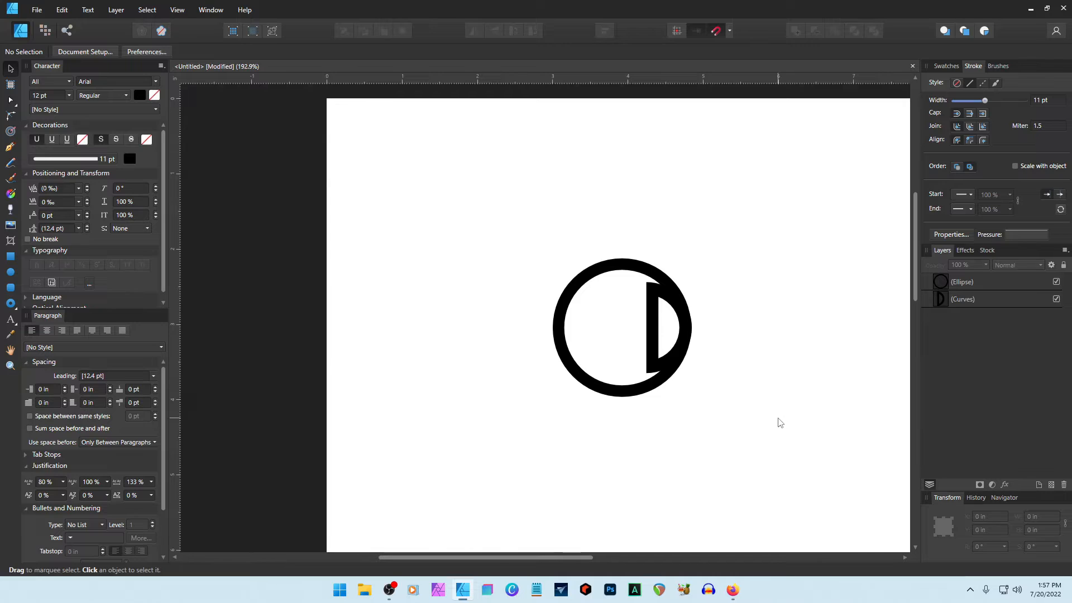
# Try to resize the ring and the letter D together
pyautogui.hotkey('ctrl', 'a')
pyautogui.moveTo(693, 392)
pyautogui.mouseDown()
pyautogui.moveTo(608, 313)
pyautogui.moveTo(699, 385)
pyautogui.moveTo(662, 366)
pyautogui.moveTo(697, 408)
pyautogui.moveTo(688, 399)
pyautogui.mouseUp()
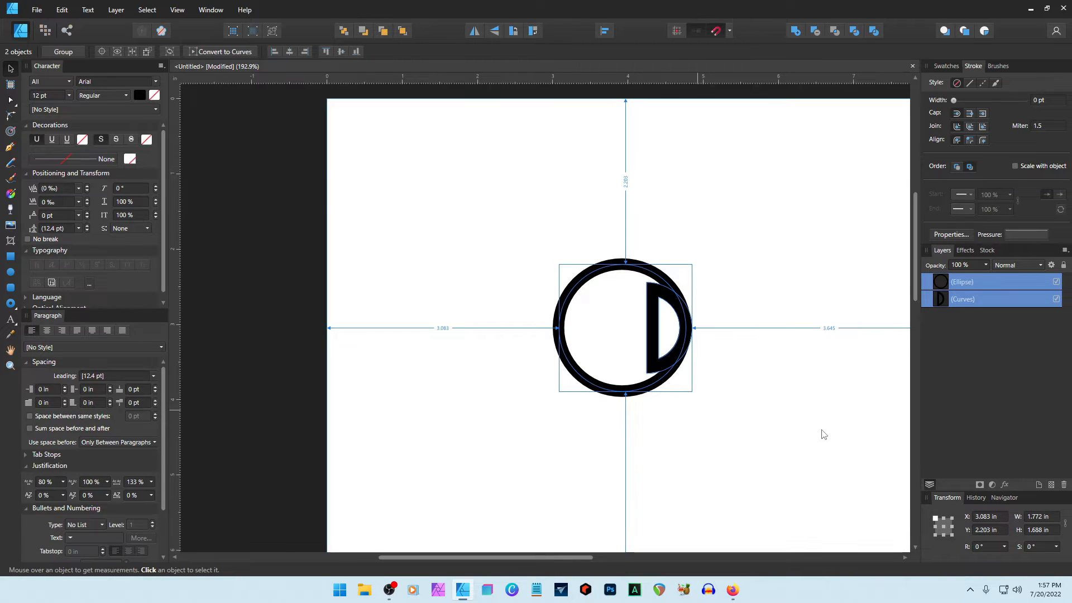
pyautogui.click(822, 435)
# Turn on Scale with object for the ring's stroke and scale the ring and D together down to about 0.83 by 0.79 in
pyautogui.click(627, 390)
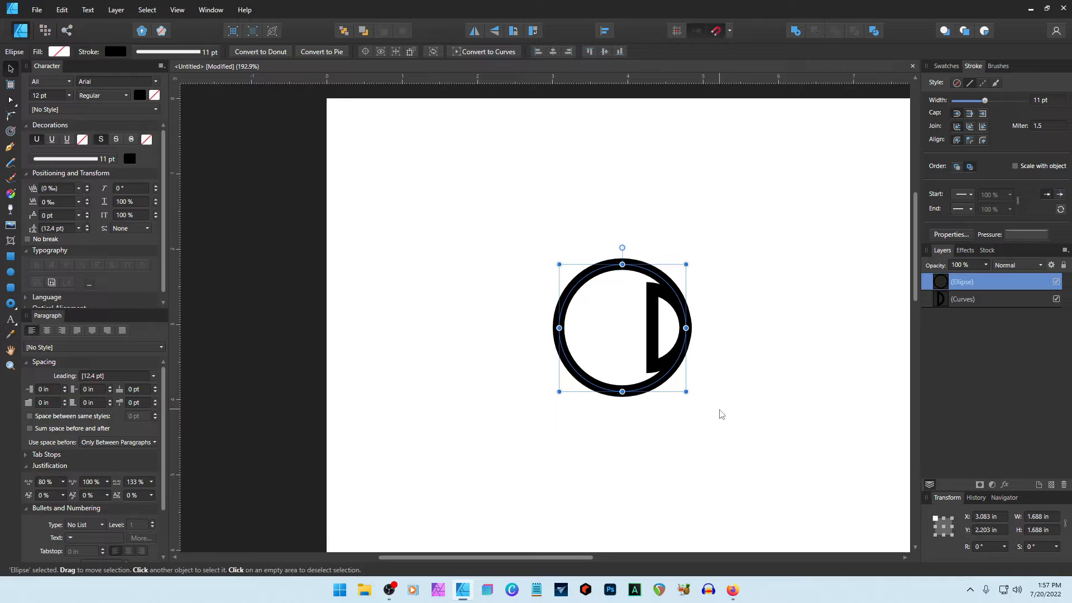
pyautogui.click(1014, 166)
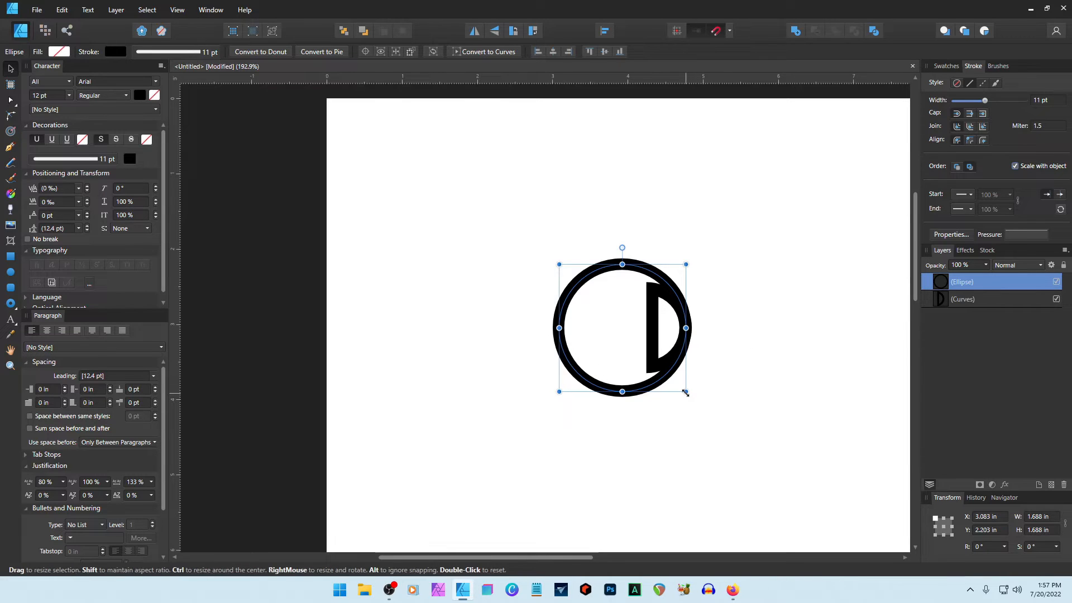
pyautogui.moveTo(686, 392); pyautogui.dragTo(663, 357)
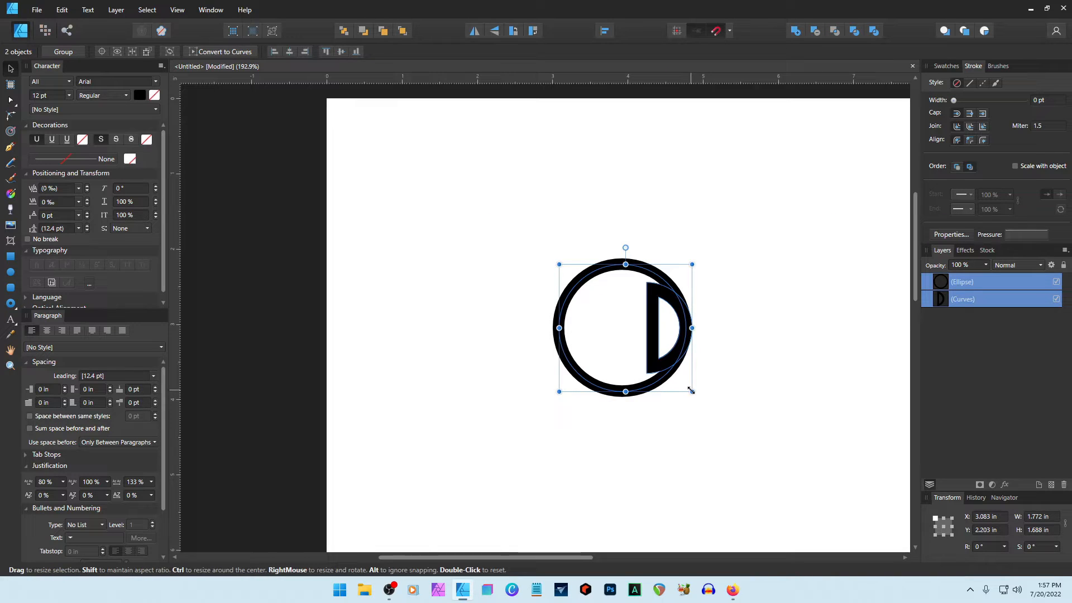
pyautogui.moveTo(691, 391); pyautogui.dragTo(619, 332)
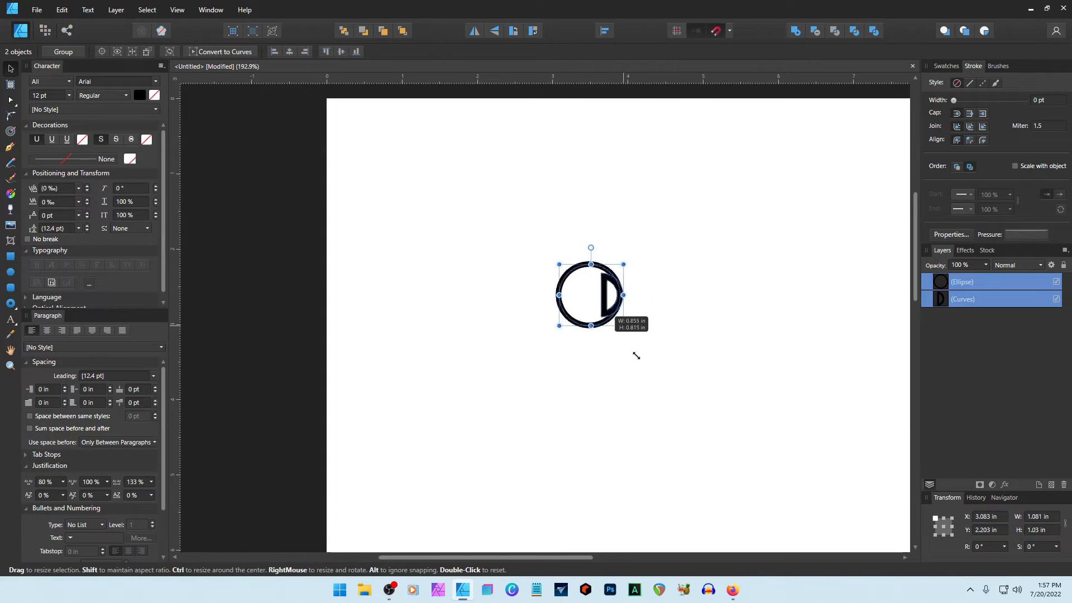
pyautogui.click(685, 435)
# Try to rotate the ring and the letter D together by about 15°
pyautogui.moveTo(504, 219); pyautogui.dragTo(760, 426)
pyautogui.moveTo(626, 329); pyautogui.dragTo(631, 311)
pyautogui.click(696, 376)
pyautogui.moveTo(503, 230); pyautogui.dragTo(709, 376)
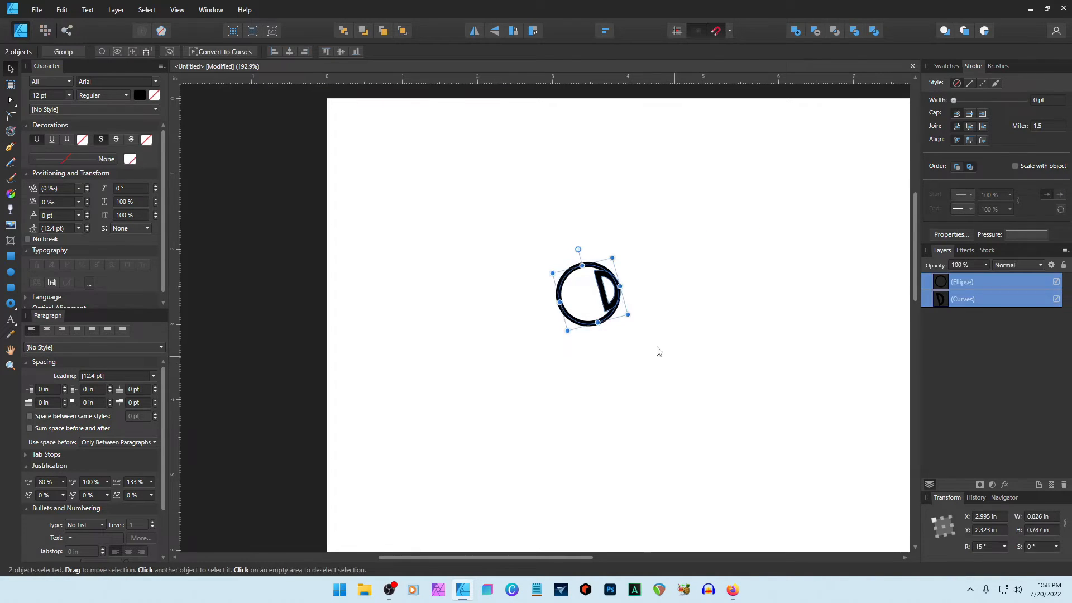
pyautogui.moveTo(634, 318); pyautogui.dragTo(501, 324)
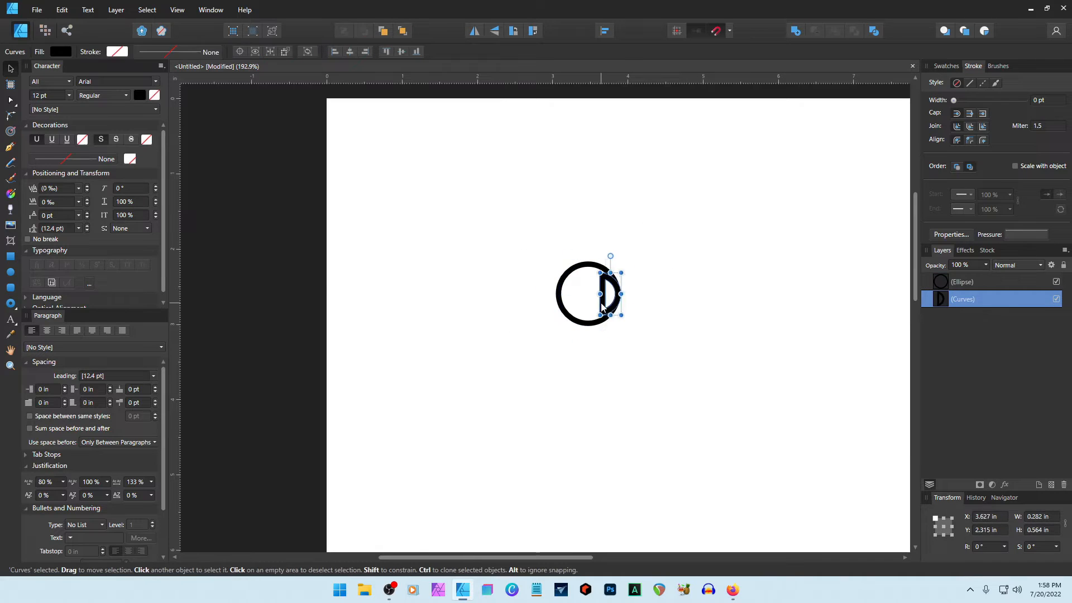
# Move the letter D left inside the ring, leaving an even gap between its curve and the ring
pyautogui.moveTo(602, 307); pyautogui.dragTo(591, 307)
pyautogui.click(711, 332)
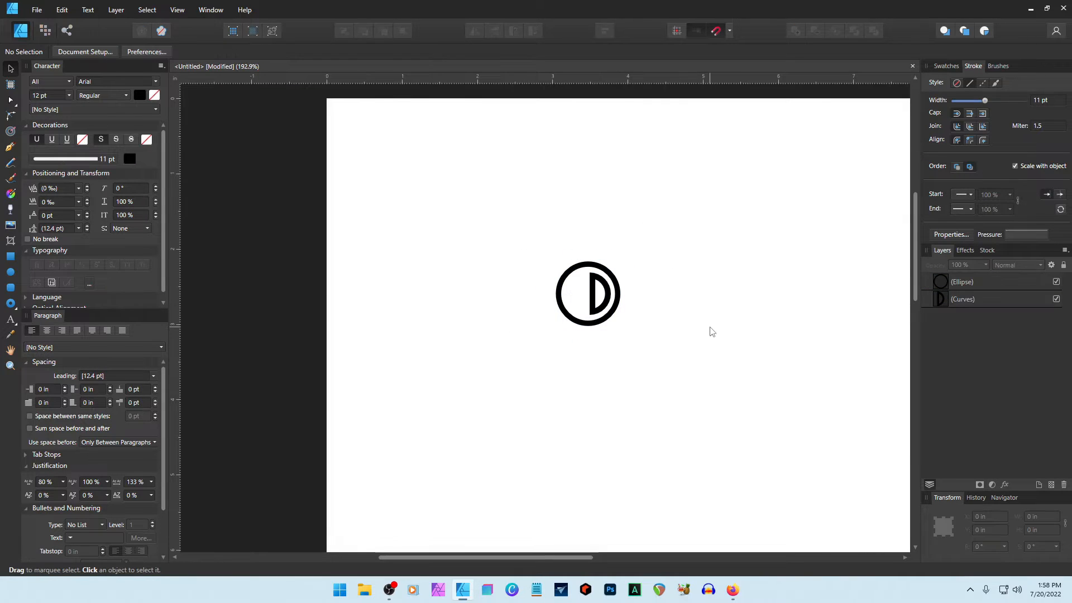
pyautogui.click(604, 294)
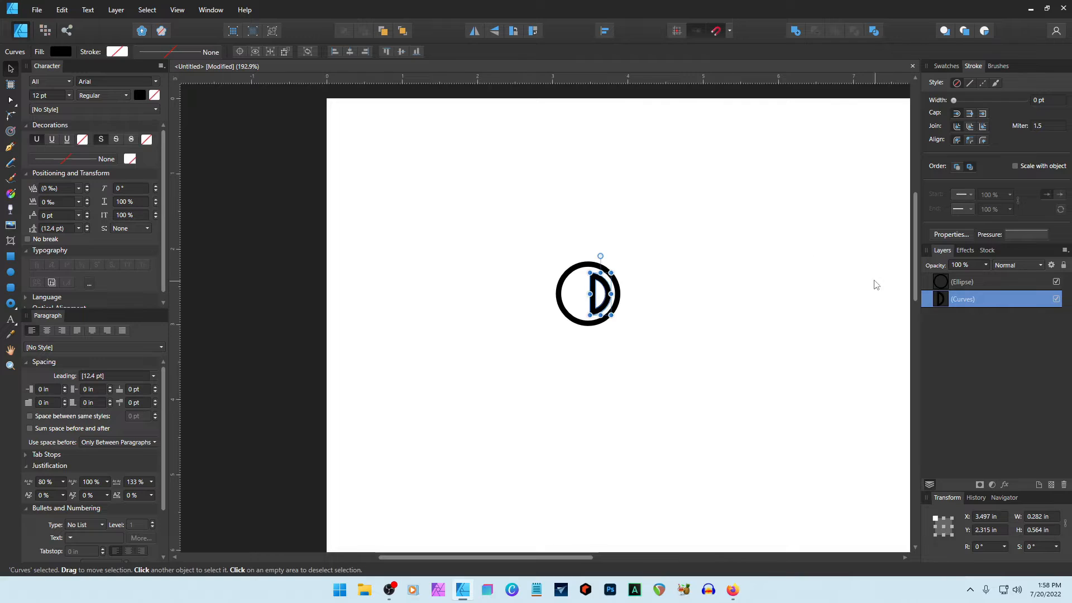
# Fill the ring with black and place its layer beneath the letter D
pyautogui.click(962, 281)
pyautogui.click(946, 65)
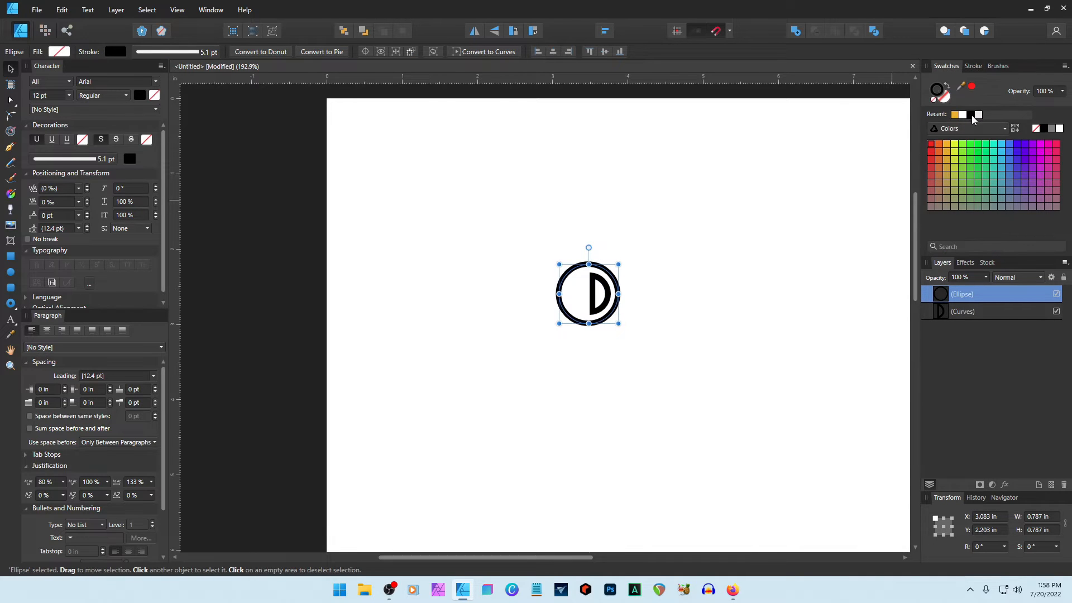
pyautogui.click(945, 100)
pyautogui.moveTo(940, 294); pyautogui.dragTo(921, 328)
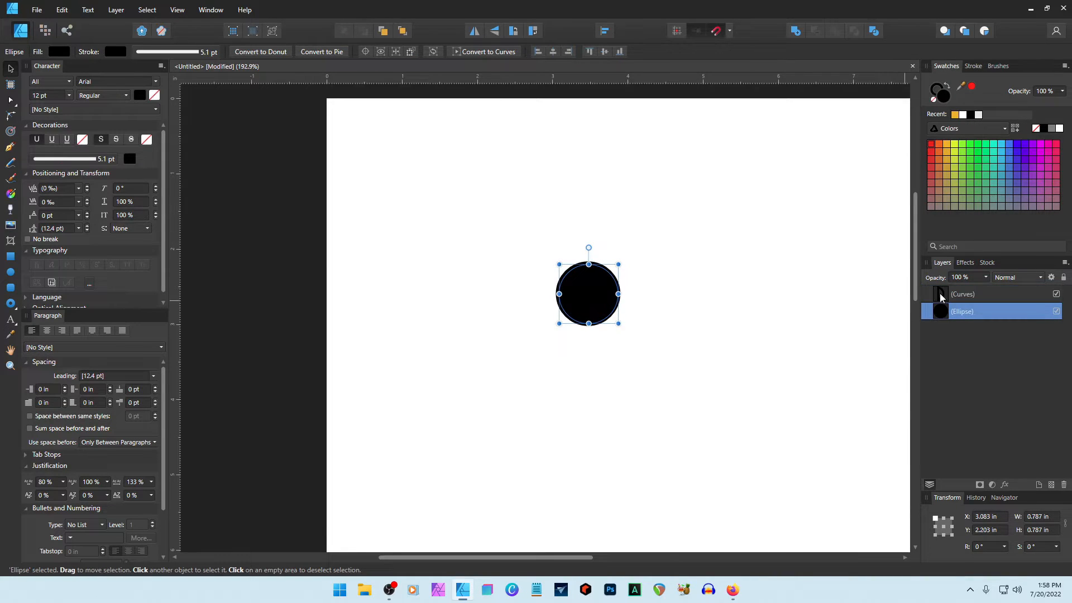
# Fill the letter D curves with white so they stand out against the black circle
pyautogui.click(942, 296)
pyautogui.click(1059, 129)
pyautogui.click(709, 298)
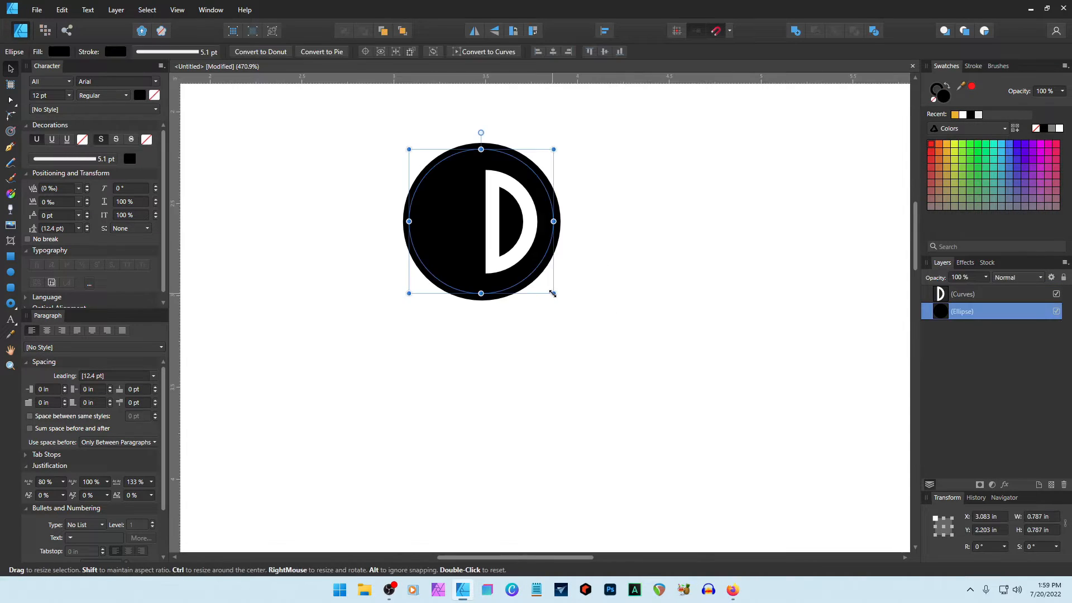
# Create an enlarged concentric copy of the circle, 0.89 in across, with no fill and a 2.8 pt black stroke
pyautogui.moveTo(552, 293)
pyautogui.mouseDown()
pyautogui.moveTo(546, 287)
pyautogui.moveTo(563, 303)
pyautogui.mouseUp()
pyautogui.hotkey('ctrl', 'j')
pyautogui.click(937, 100)
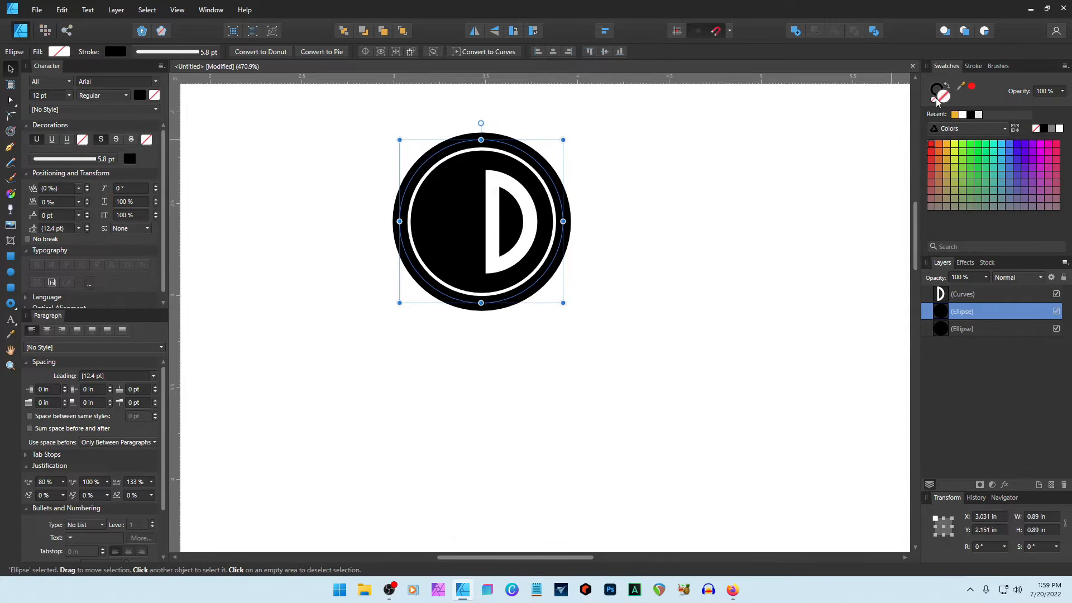
pyautogui.click(973, 65)
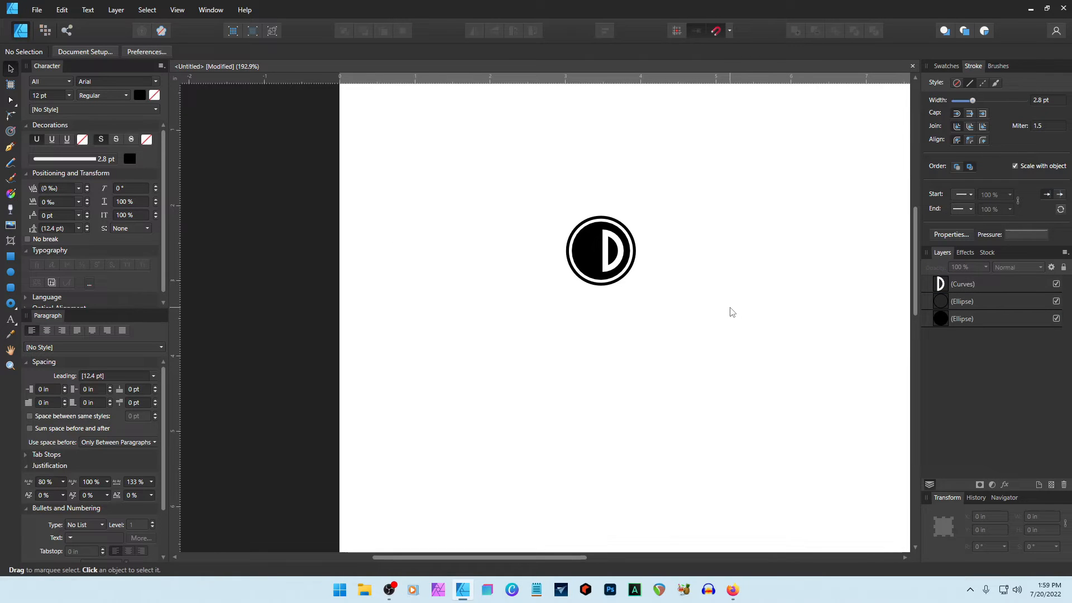
# Group the outer ring, black circle and letter D, and scale the group down to about 0.44 in across
pyautogui.scroll(2, 544, 260)
pyautogui.moveTo(511, 158); pyautogui.dragTo(479, 223)
pyautogui.hotkey('ctrl', 'g')
pyautogui.click(636, 261)
pyautogui.click(557, 289)
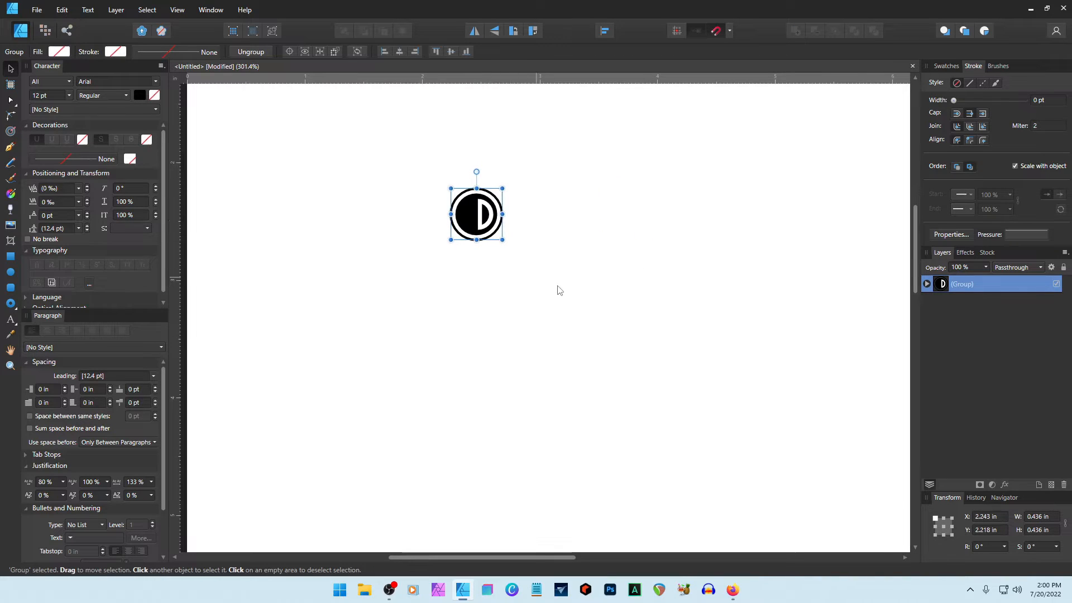
pyautogui.scroll(-2, 557, 289)
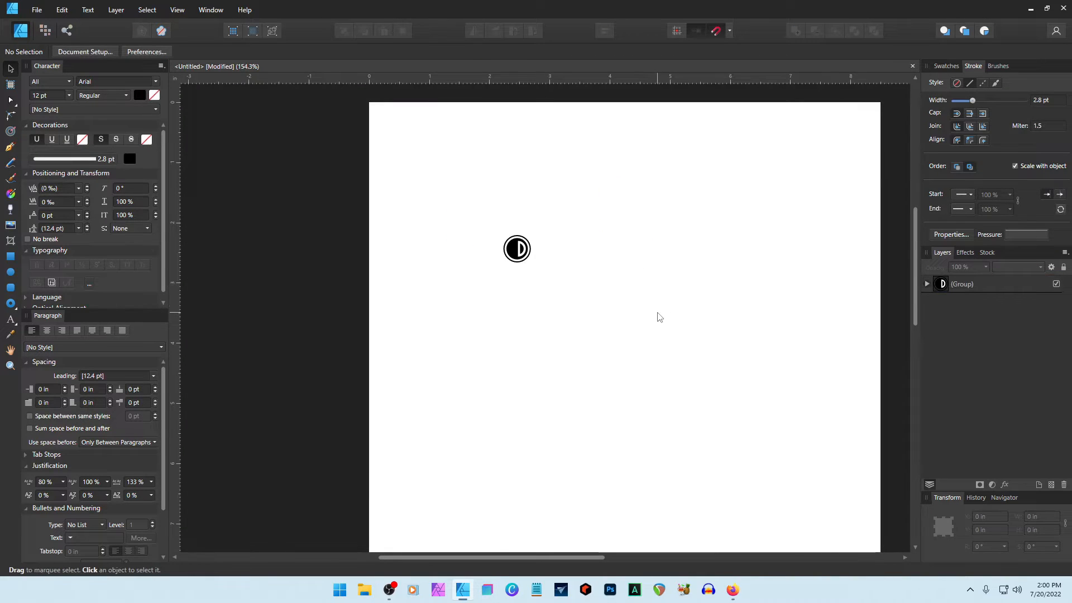
# Add the art text "obriendesign" in 12 pt Montserrat to the right of the icon
pyautogui.click(11, 321)
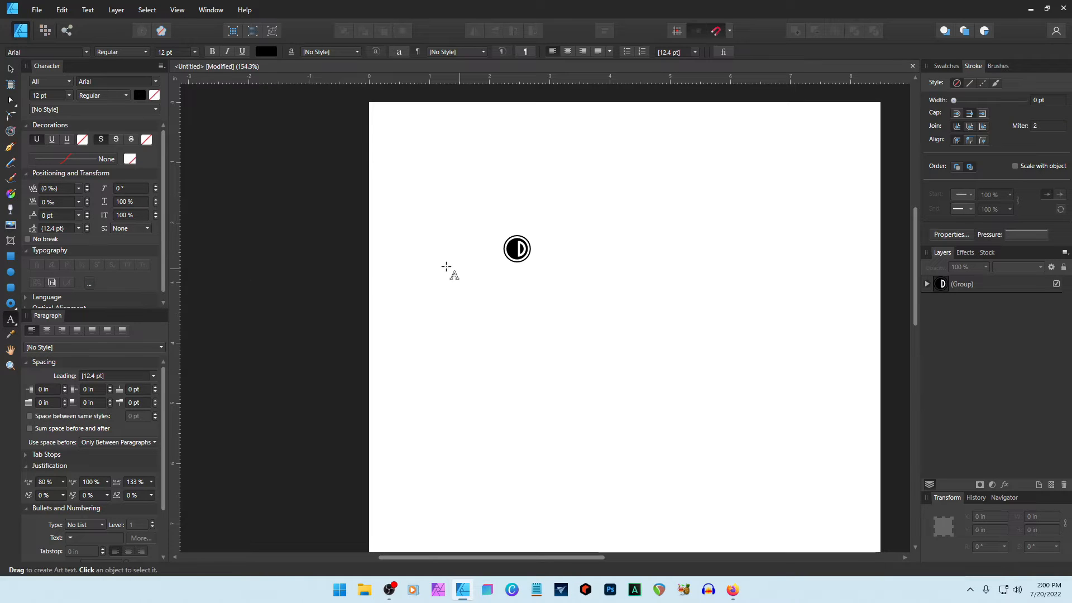
pyautogui.click(113, 81)
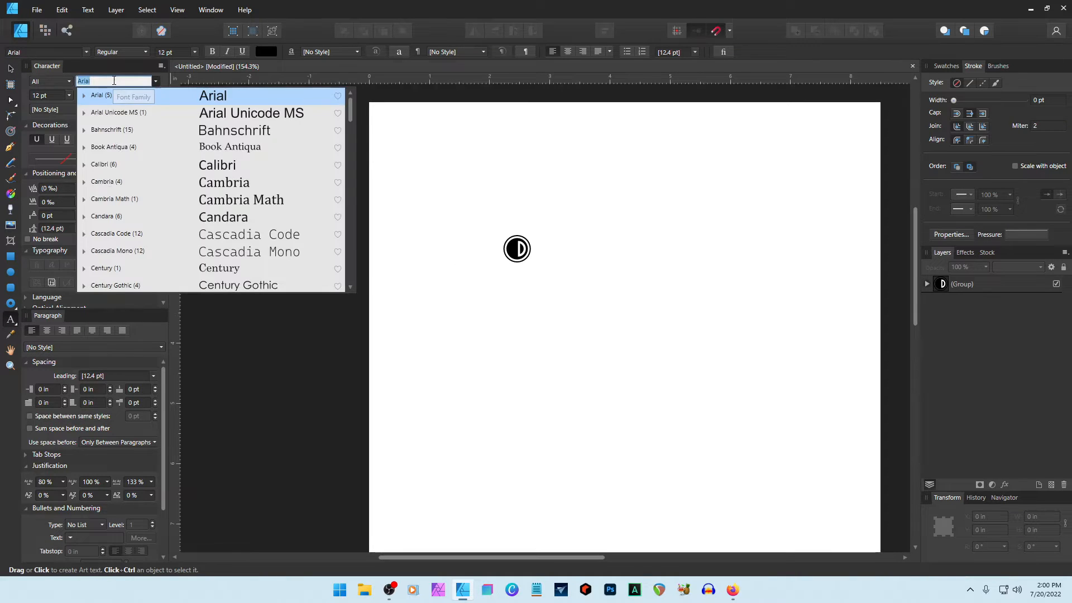
pyautogui.write('Mont')
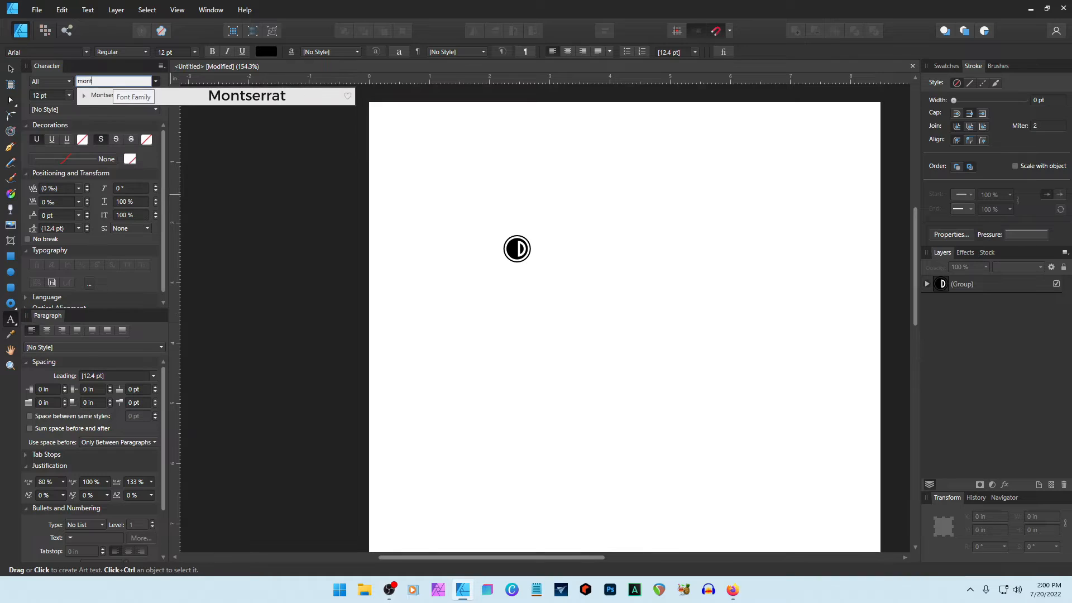
pyautogui.press('Return')
pyautogui.click(552, 251)
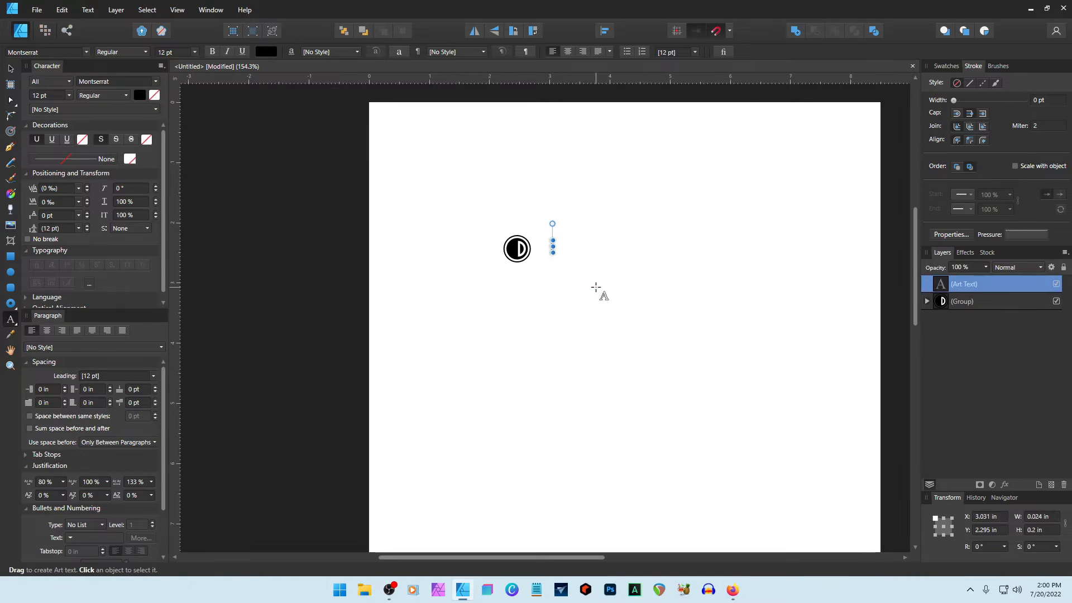
pyautogui.write('obr')
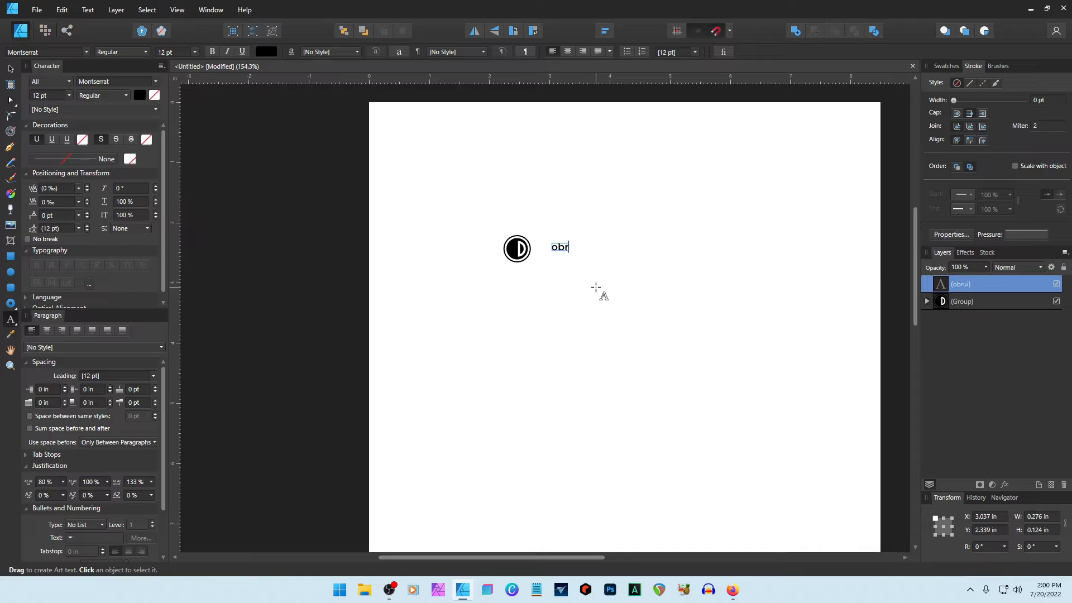
pyautogui.write('uiendesign')
pyautogui.press('Escape')
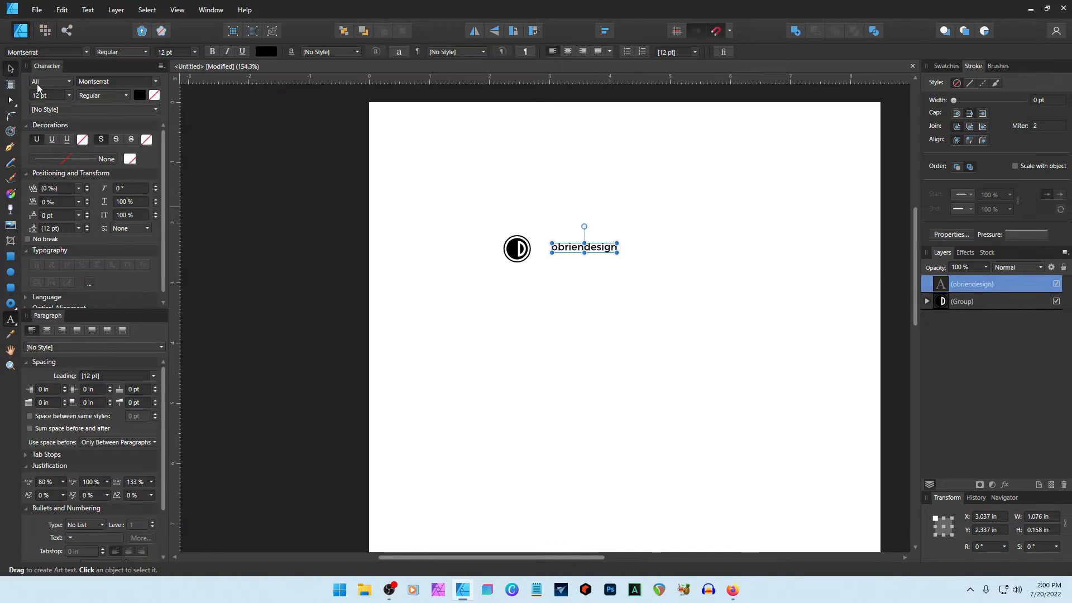
# Move the obriendesign text closer to the icon, vertically centred on it
pyautogui.click(11, 70)
pyautogui.moveTo(592, 252)
pyautogui.mouseDown()
pyautogui.moveTo(572, 253)
pyautogui.moveTo(585, 255)
pyautogui.mouseUp()
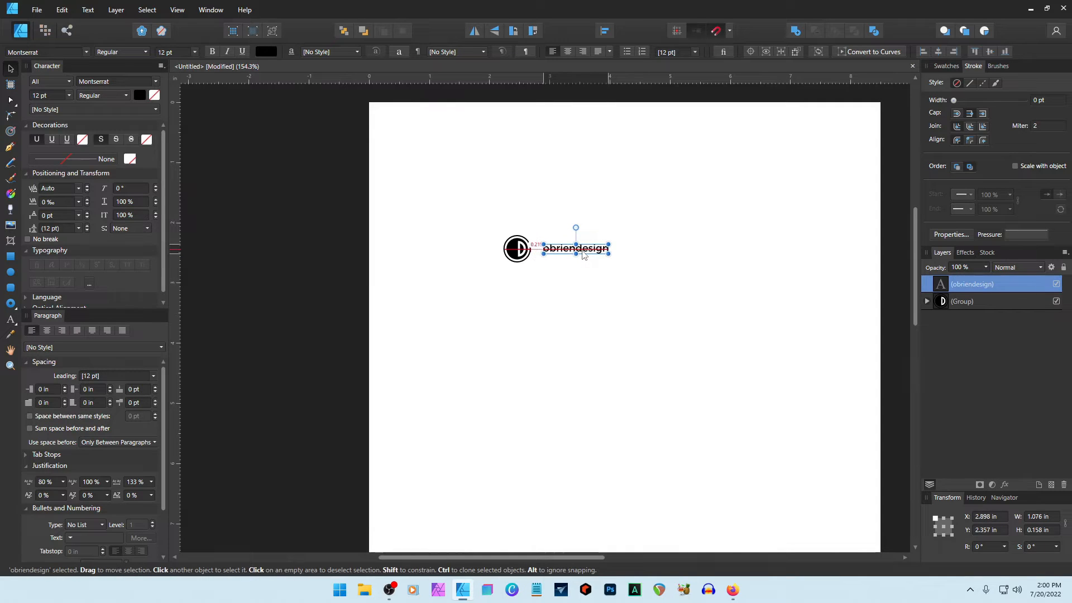
pyautogui.scroll(3, 553, 289)
pyautogui.scroll(2, 628, 347)
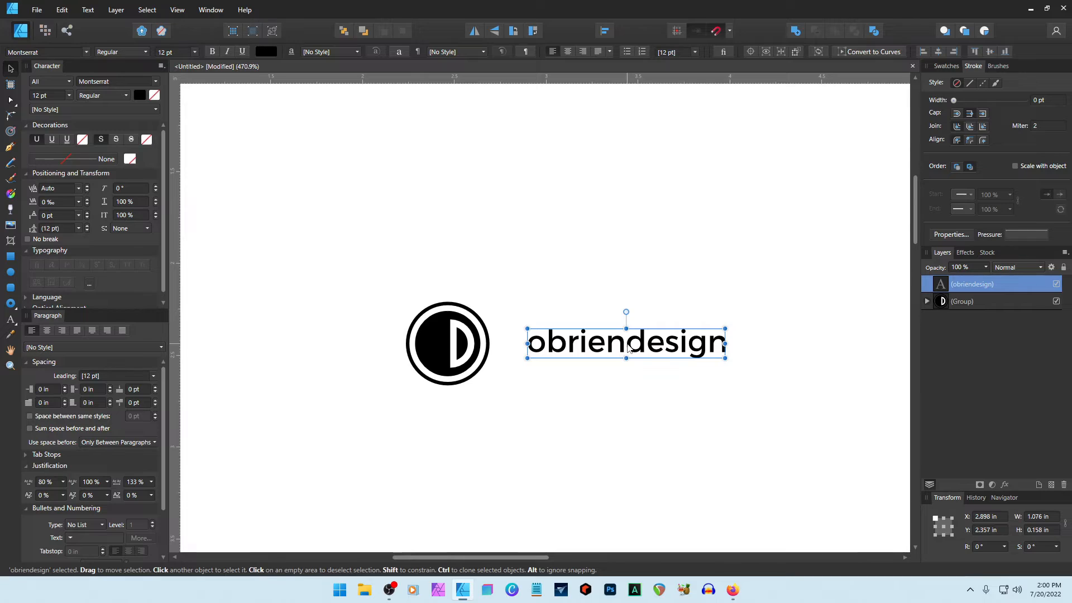
pyautogui.moveTo(628, 345); pyautogui.dragTo(616, 345)
pyautogui.click(588, 412)
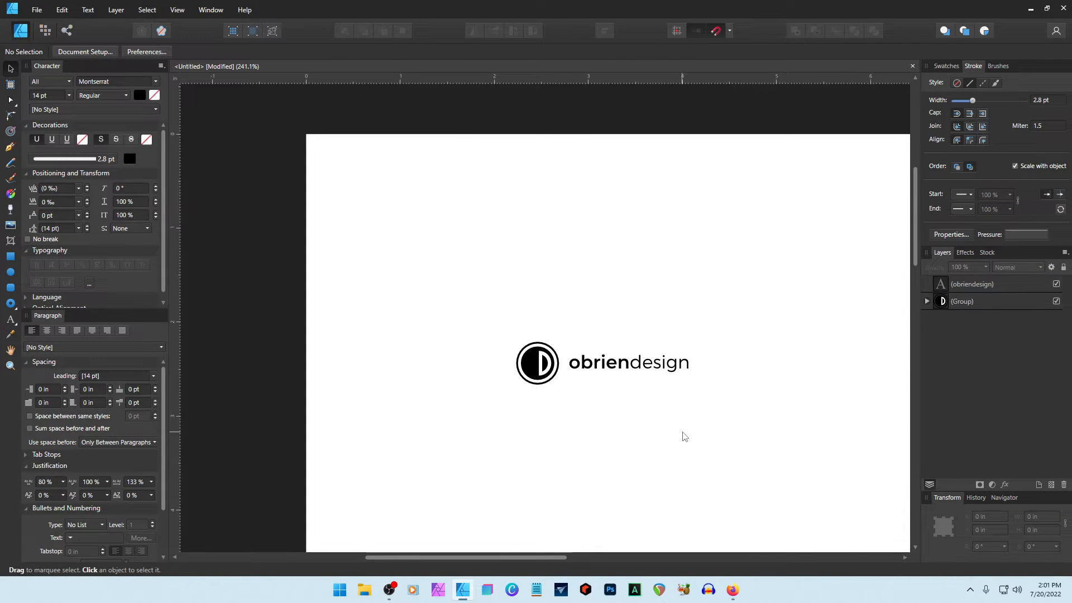
# Try the obriendesign text centred beneath the icon as a stacked layout, and undo the move
pyautogui.moveTo(643, 364); pyautogui.dragTo(553, 399)
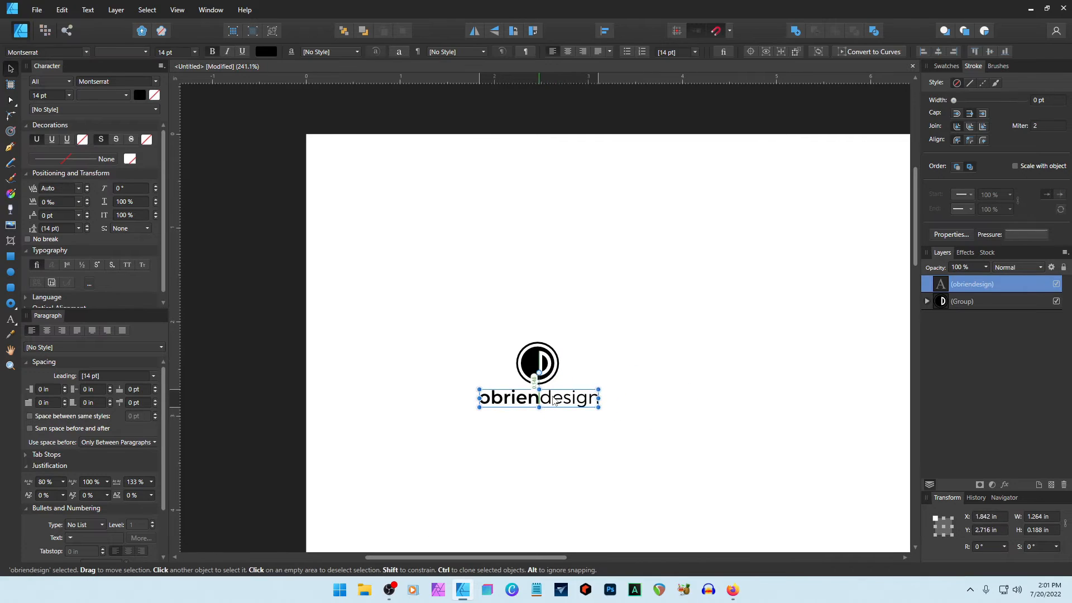
pyautogui.click(688, 414)
pyautogui.moveTo(432, 310); pyautogui.dragTo(714, 482)
pyautogui.click(705, 473)
pyautogui.hotkey('ctrl', 'z')
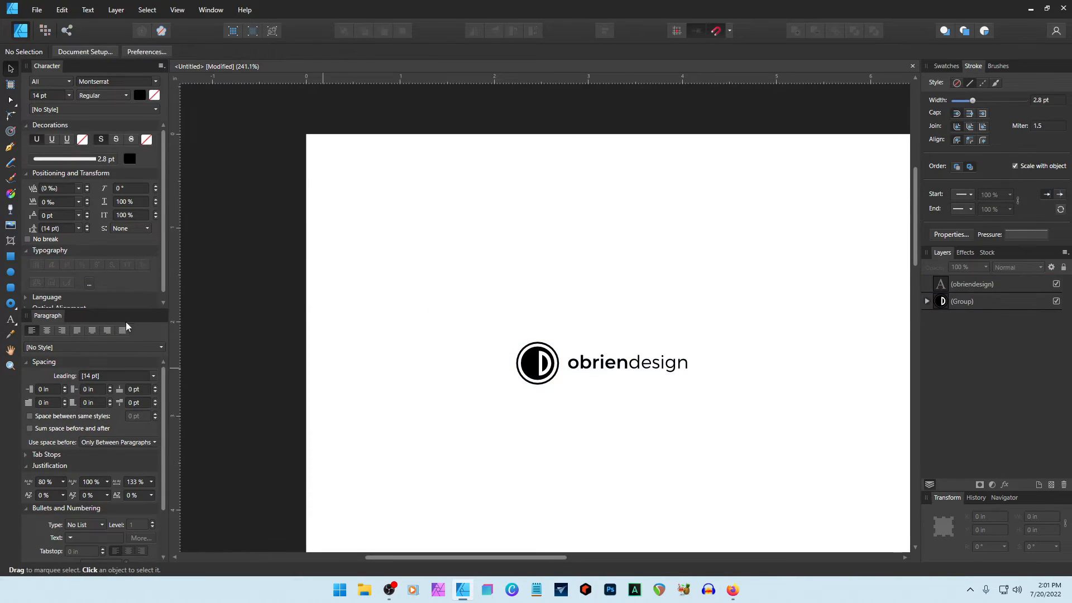
# Add a second line of art text reading "visual communications" below the obriendesign text
pyautogui.click(11, 320)
pyautogui.click(585, 424)
pyautogui.write('visual commuications')
pyautogui.press('Left')
pyautogui.press('Left')
pyautogui.press('Left')
pyautogui.press('Left')
pyautogui.press('Left')
pyautogui.press('Left')
pyautogui.press('Left')
pyautogui.press('Left')
pyautogui.write('n')
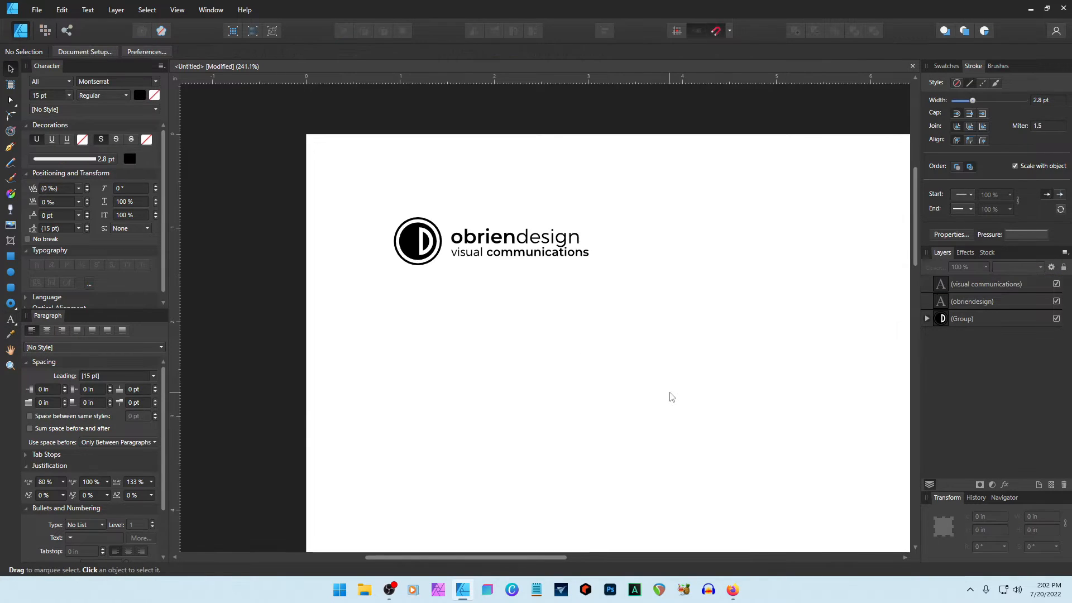
# Open depositphotos_96276122-stock-illustration-graphics-design-icon.jpg from the Downloads folder as a separate document
pyautogui.scroll(-1, 669, 394)
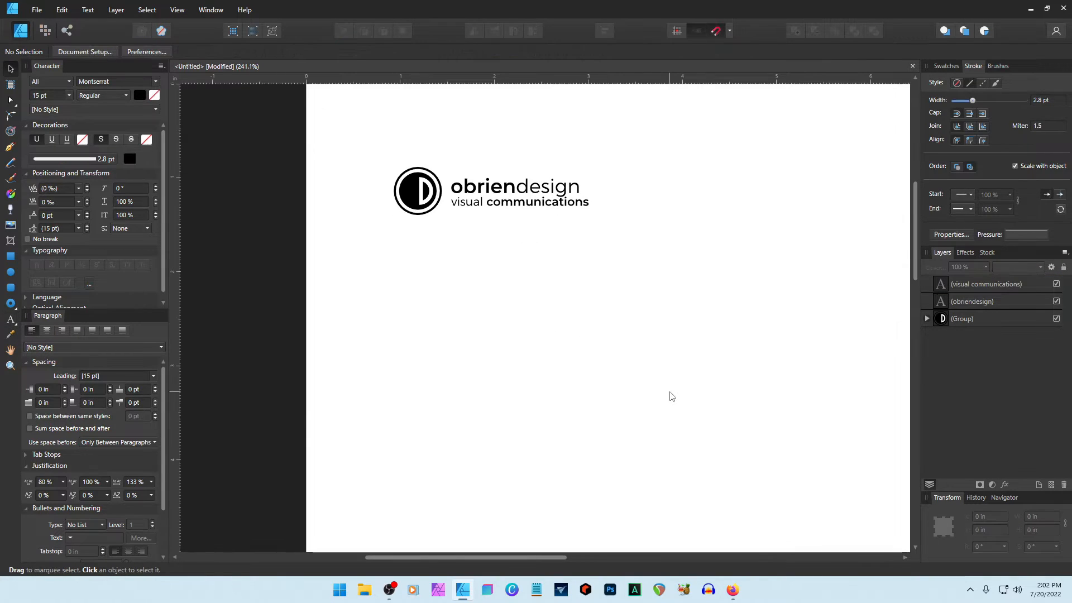
pyautogui.moveTo(518, 558); pyautogui.dragTo(584, 558)
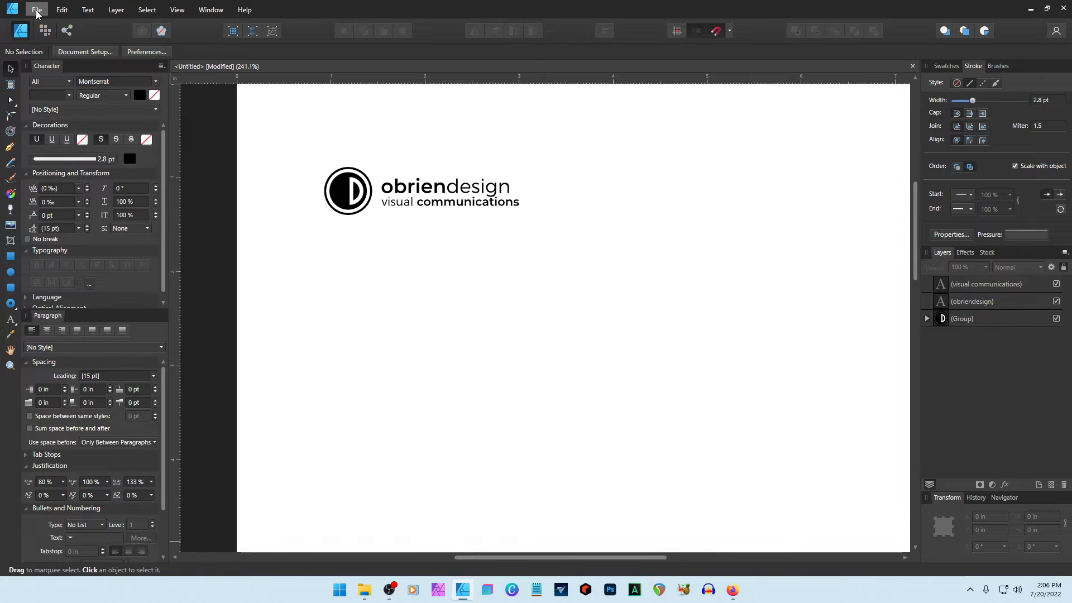
pyautogui.click(36, 11)
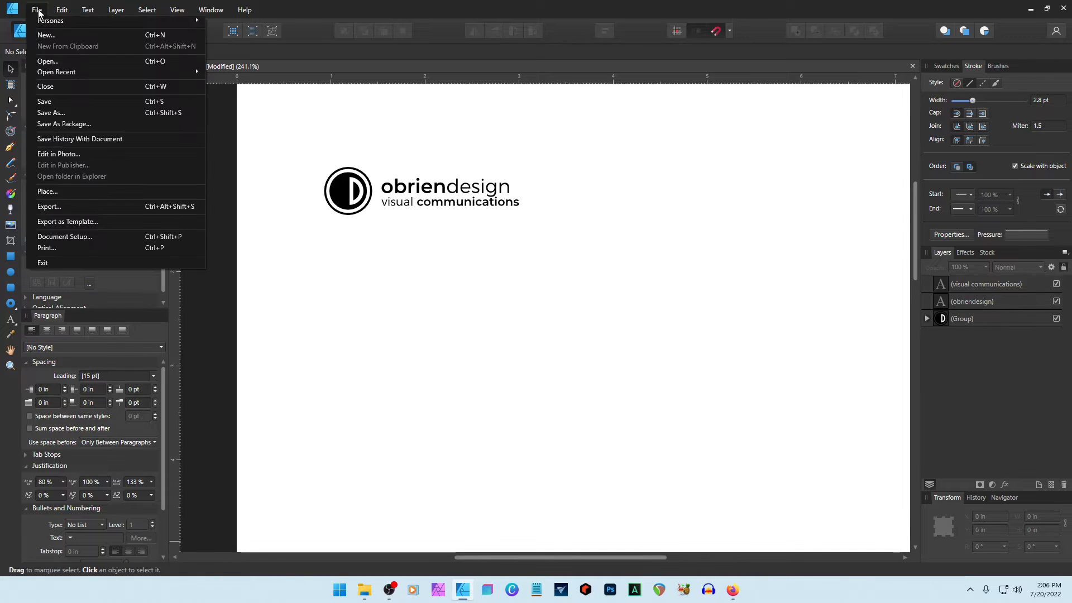
pyautogui.click(265, 508)
pyautogui.click(364, 590)
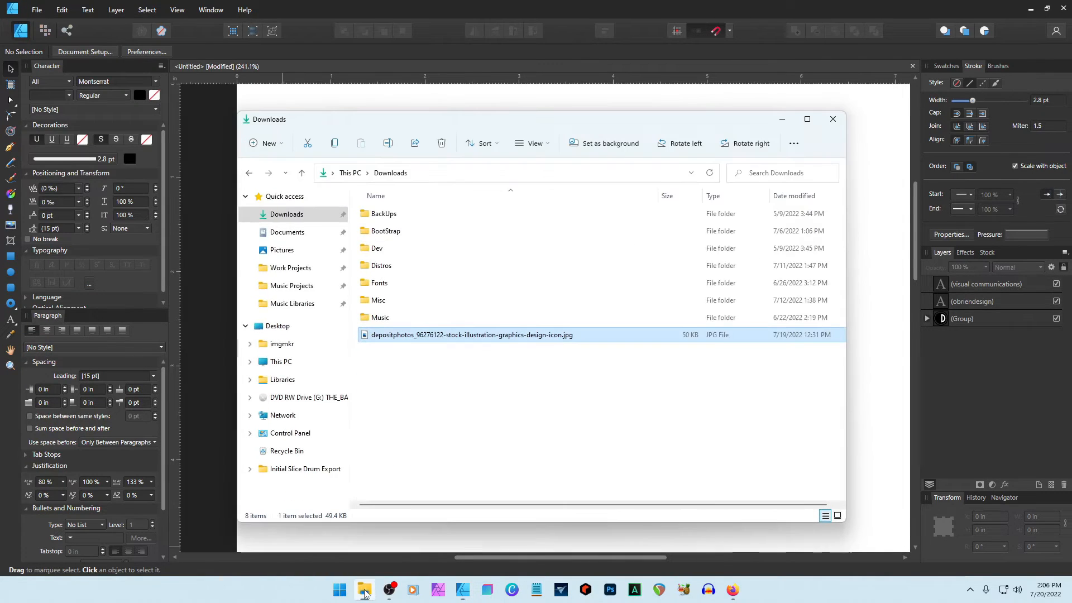
pyautogui.moveTo(424, 335); pyautogui.dragTo(651, 49)
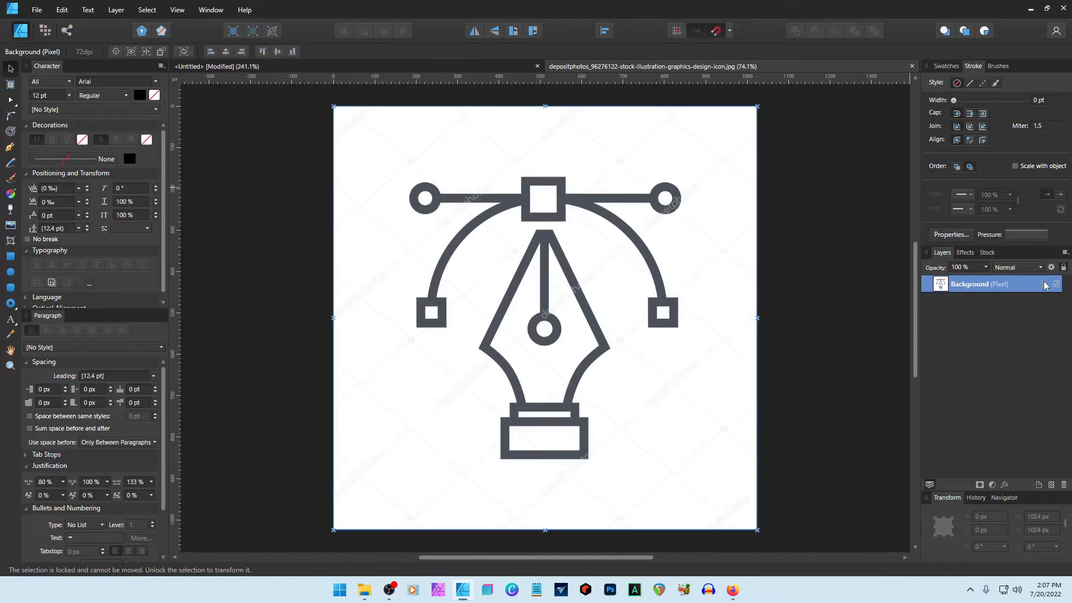
# Unlock the pen illustration's Background layer, duplicate it and hide the original layer underneath
pyautogui.click(1044, 284)
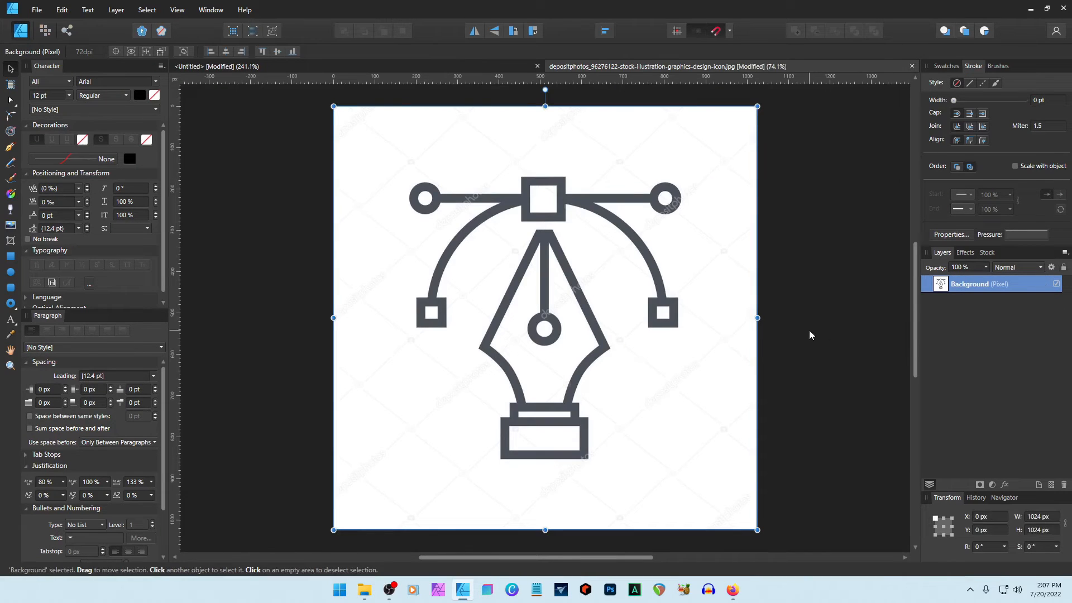
pyautogui.hotkey('ctrl', 'j')
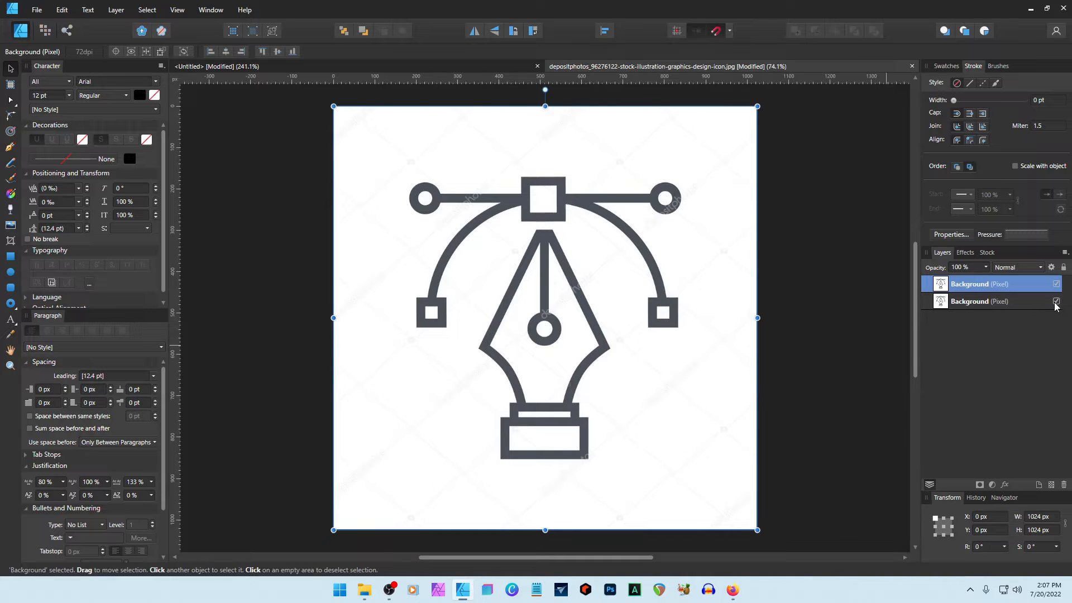
pyautogui.click(822, 358)
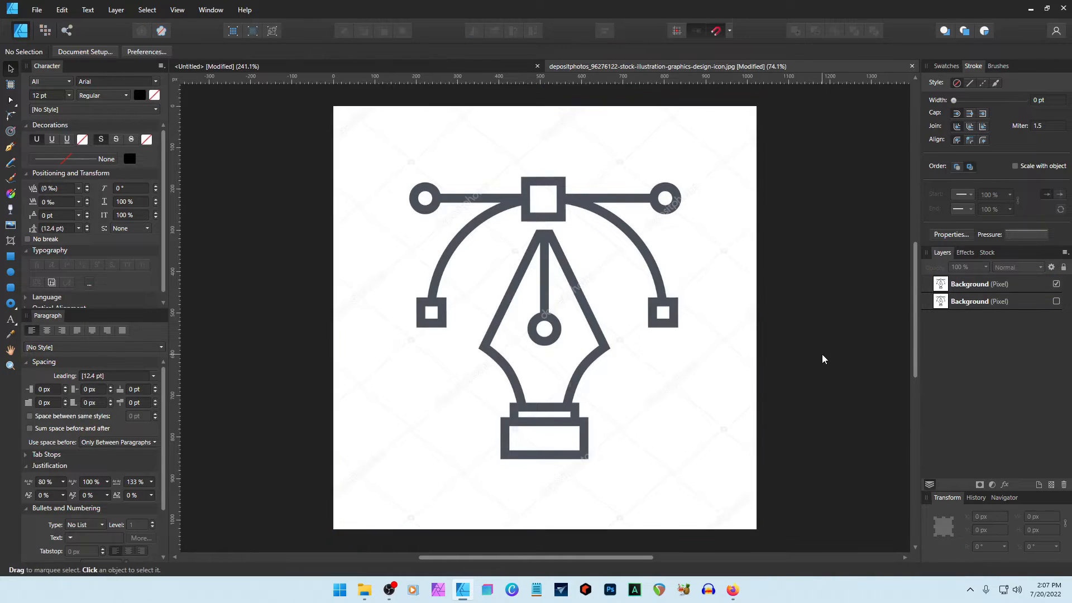
# In the Pixel Persona, select the lower-left square handle and the start of its arc with a 9 px Selection Brush
pyautogui.click(45, 29)
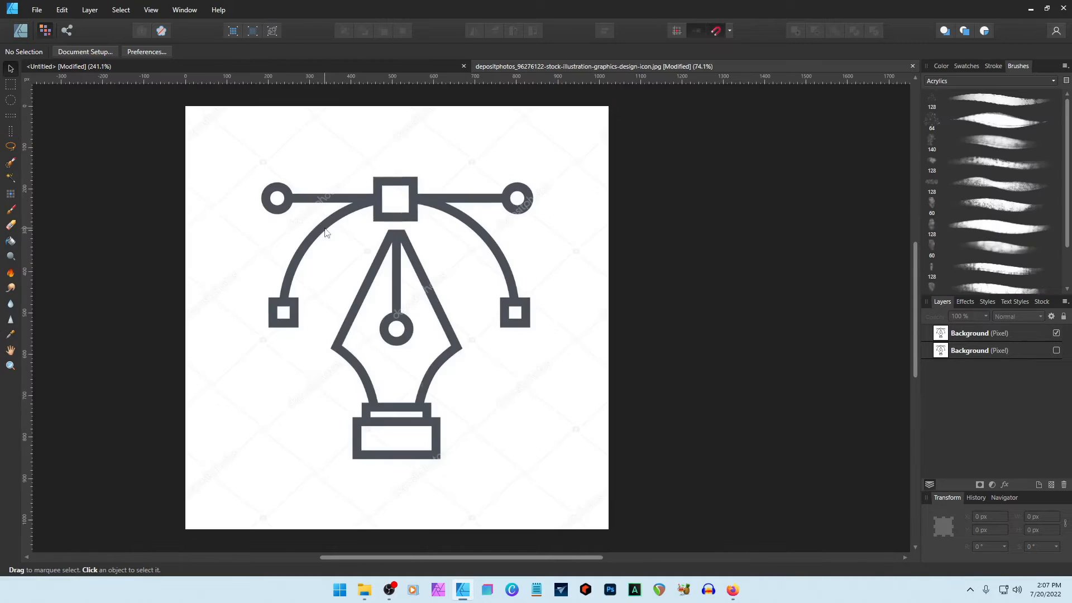
pyautogui.hscroll(-5, 458, 528)
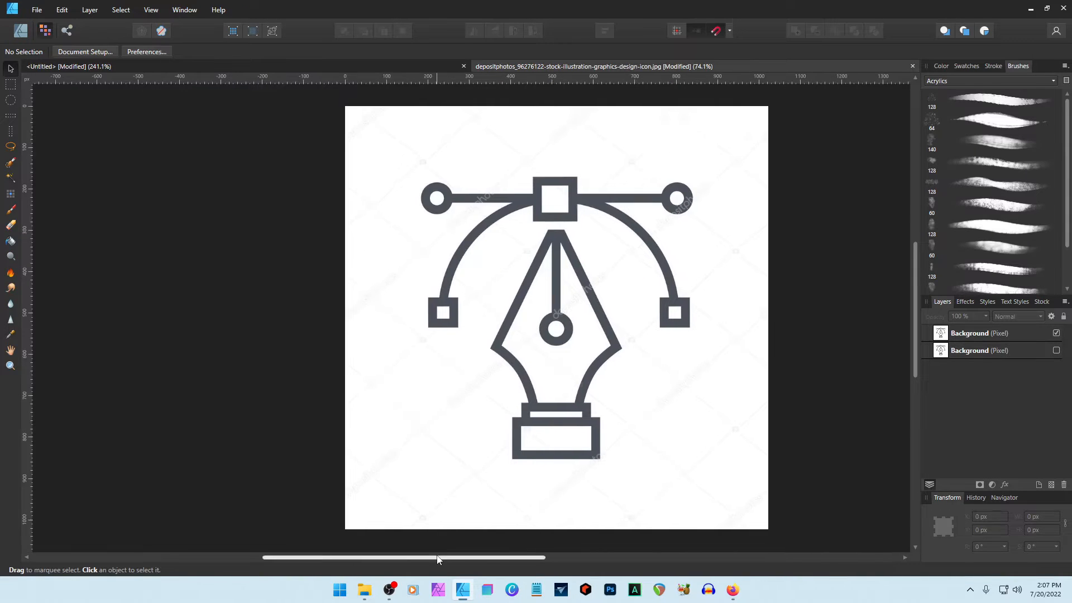
pyautogui.click(11, 163)
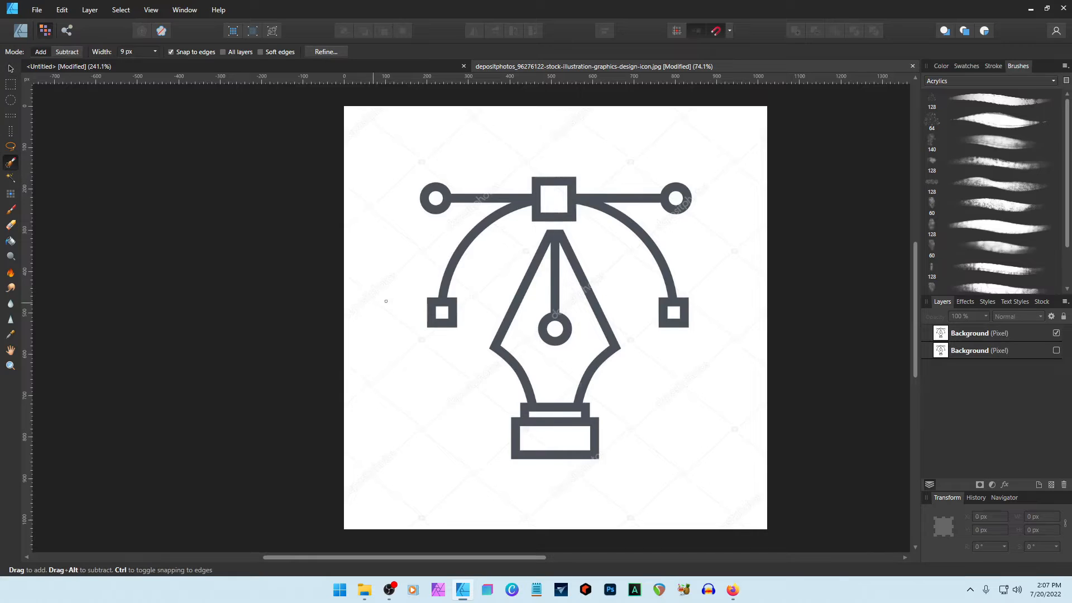
pyautogui.scroll(8, 436, 302)
pyautogui.click(433, 299)
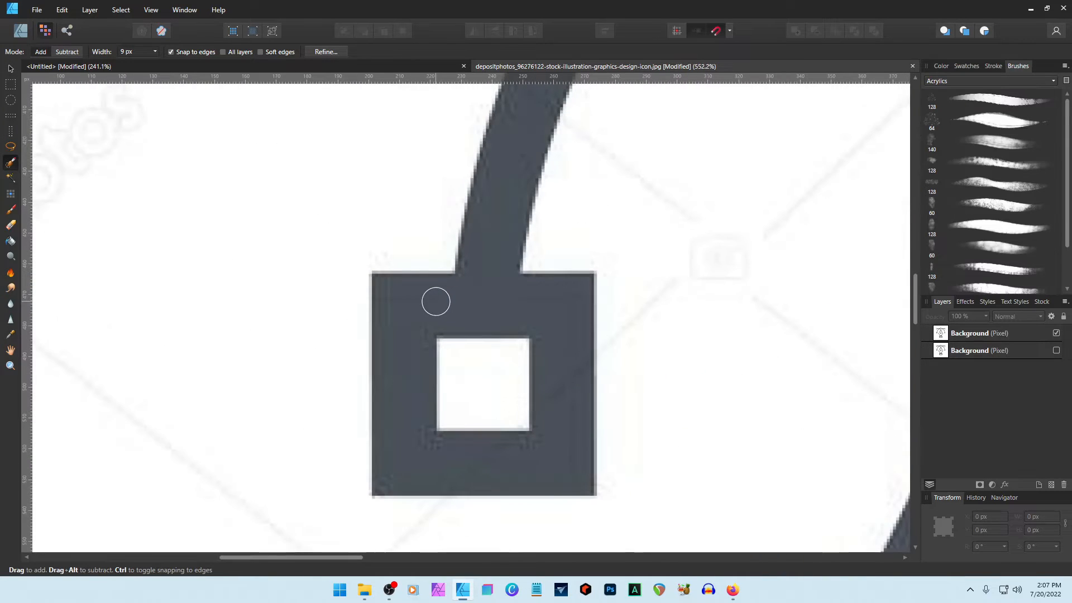
pyautogui.moveTo(474, 283)
pyautogui.mouseDown()
pyautogui.moveTo(529, 141)
pyautogui.moveTo(501, 174)
pyautogui.mouseUp()
pyautogui.scroll(-5, 500, 175)
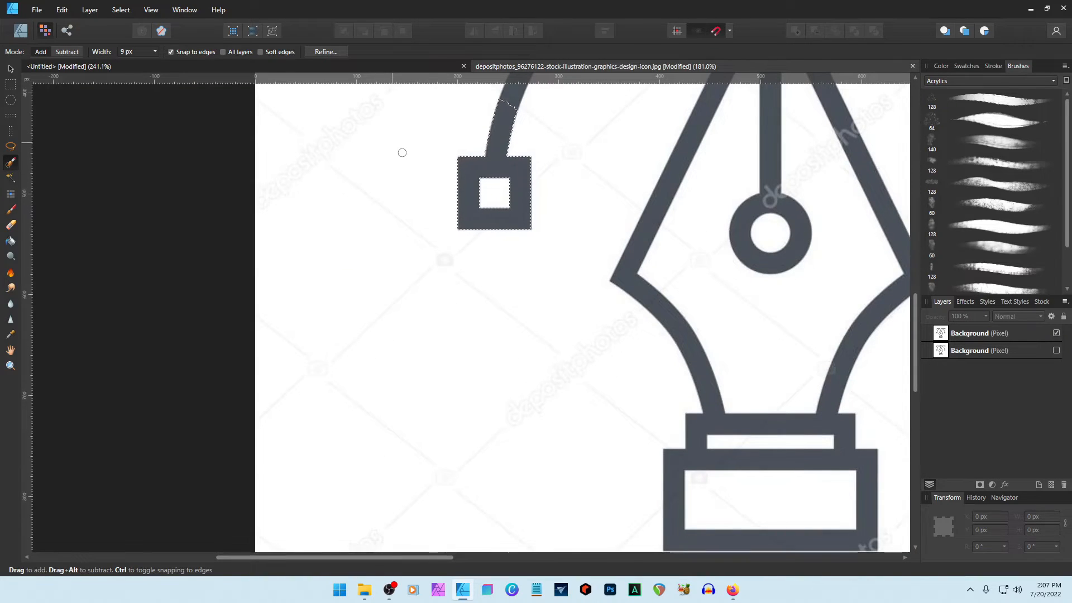
# Set the Selection Brush width to 11.4 px and extend the selection over both arcs, the horizontal bars and all their handles
pyautogui.press(']')
pyautogui.press(']')
pyautogui.press(']')
pyautogui.press(']')
pyautogui.press(']')
pyautogui.press(']')
pyautogui.press('[')
pyautogui.press('[')
pyautogui.press('[')
pyautogui.press('[')
pyautogui.press('[')
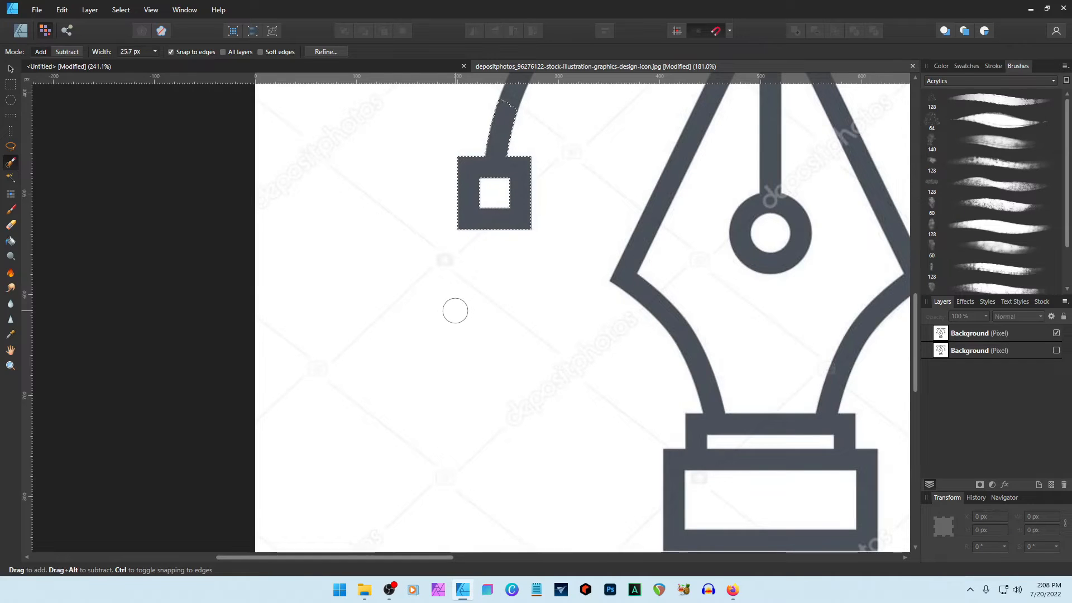
pyautogui.scroll(5, 477, 308)
pyautogui.moveTo(503, 313)
pyautogui.mouseDown()
pyautogui.moveTo(522, 254)
pyautogui.moveTo(575, 197)
pyautogui.mouseUp()
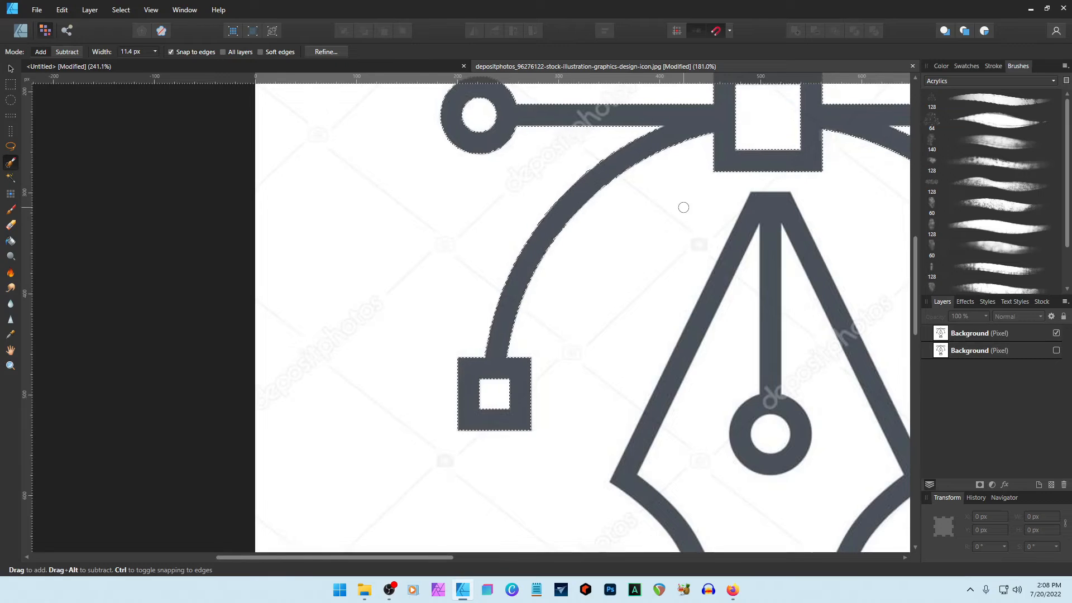
pyautogui.scroll(-5, 681, 206)
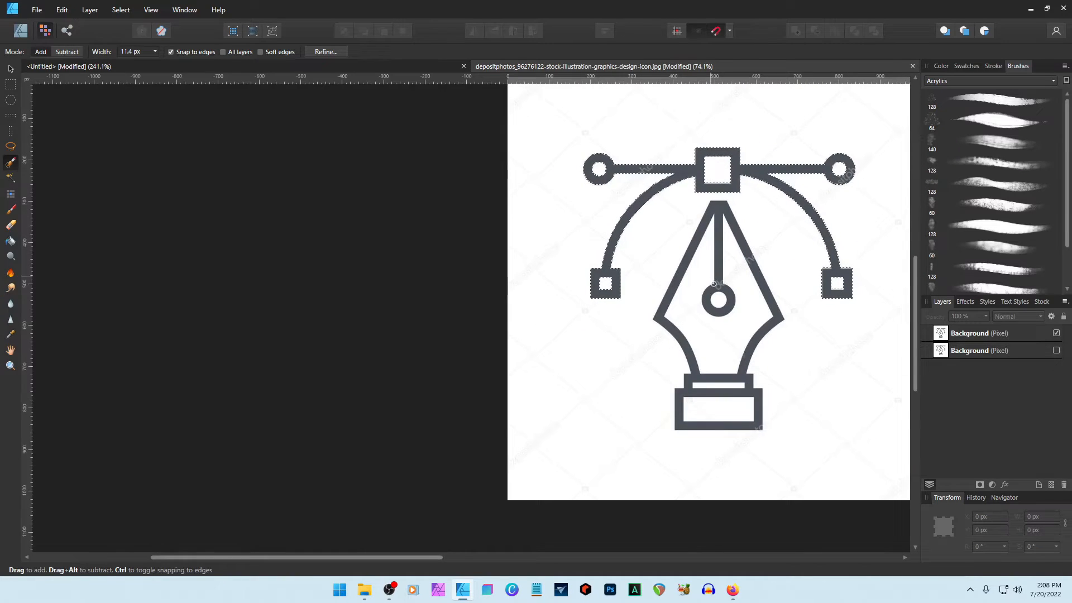
# Make the visible Background layer active and switch back to the untitled logo document
pyautogui.click(977, 333)
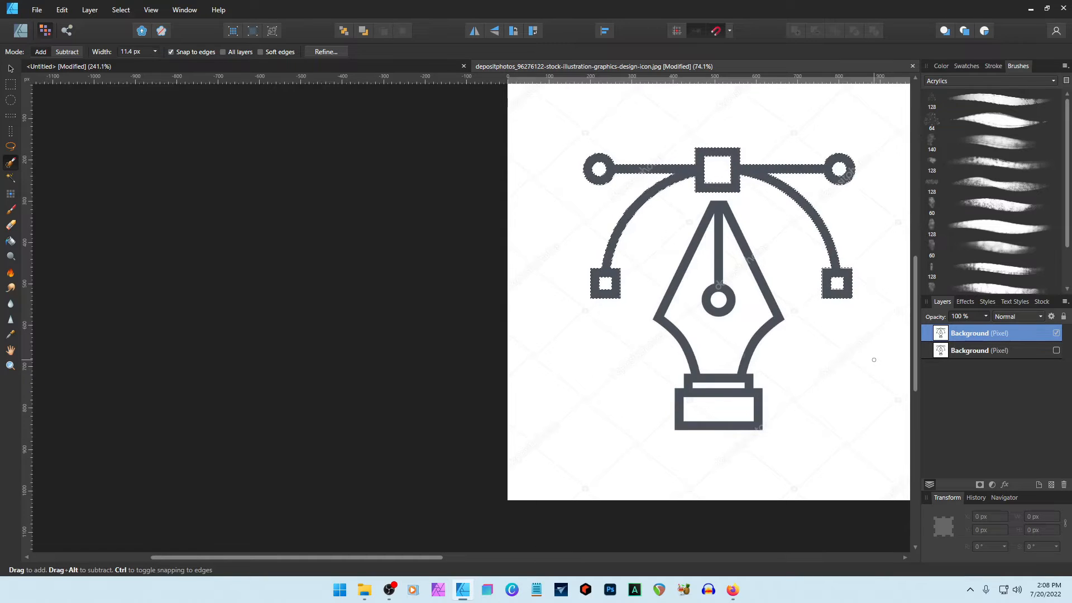
pyautogui.click(369, 67)
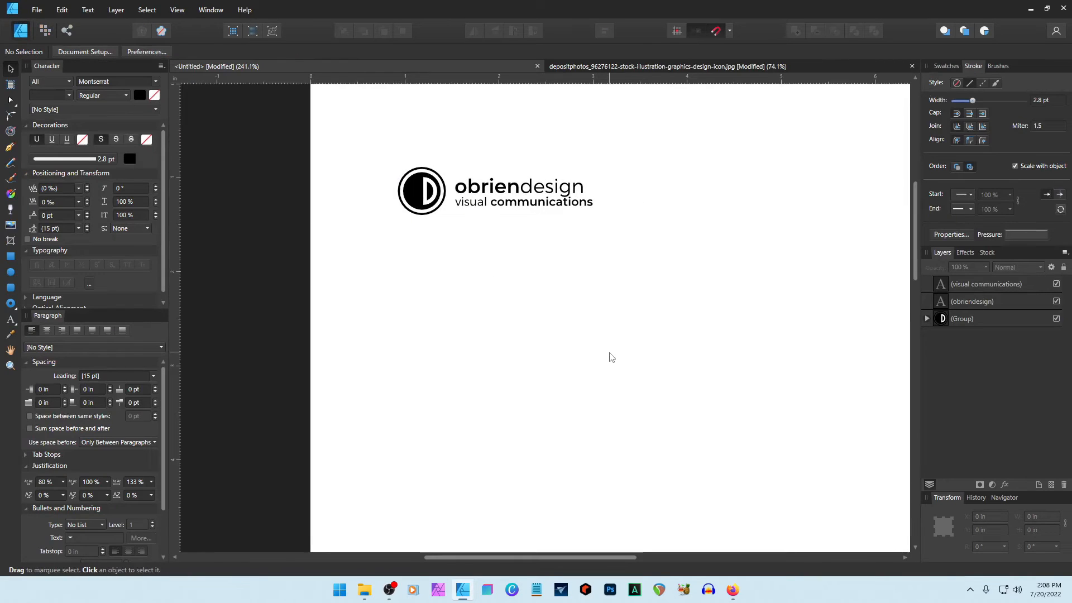
# Paste the selected pen arc artwork into the logo document and scale it to about 1.157 × 0.644 in
pyautogui.hotkey('ctrl', 'v')
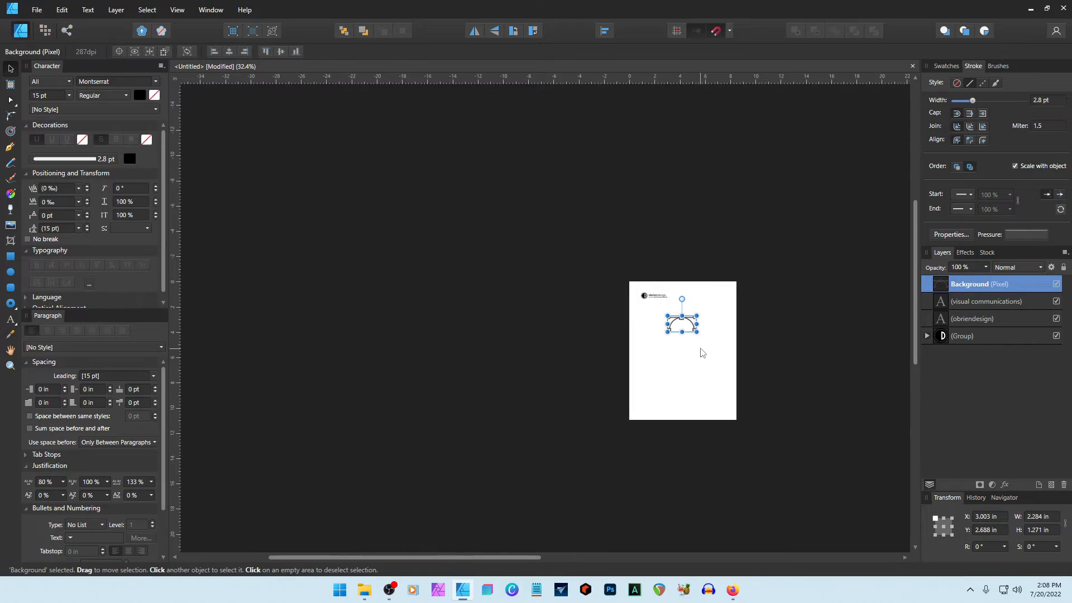
pyautogui.moveTo(707, 227); pyautogui.dragTo(651, 252)
pyautogui.click(695, 291)
pyautogui.click(631, 267)
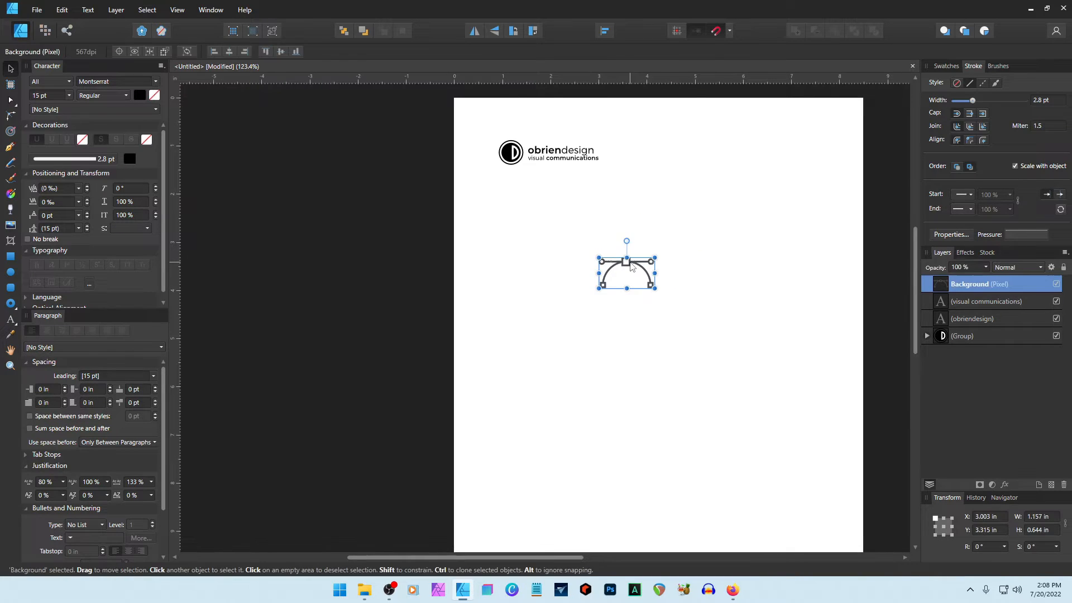
# Flip a duplicate of the arc artwork vertically and nudge it down until the side squares coincide, completing a full circle
pyautogui.hotkey('ctrl', 'j')
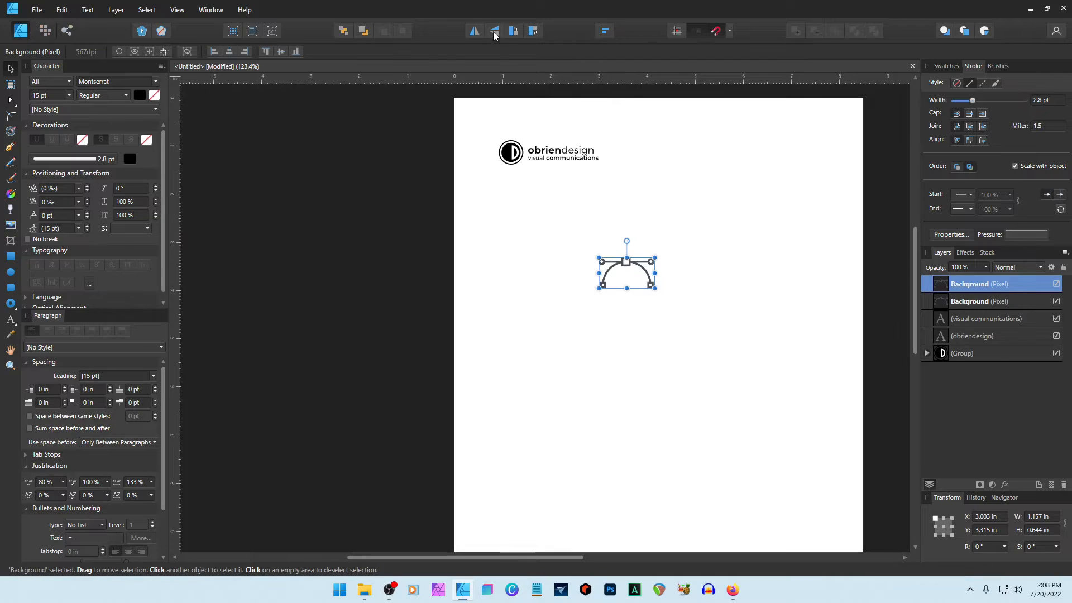
pyautogui.click(494, 34)
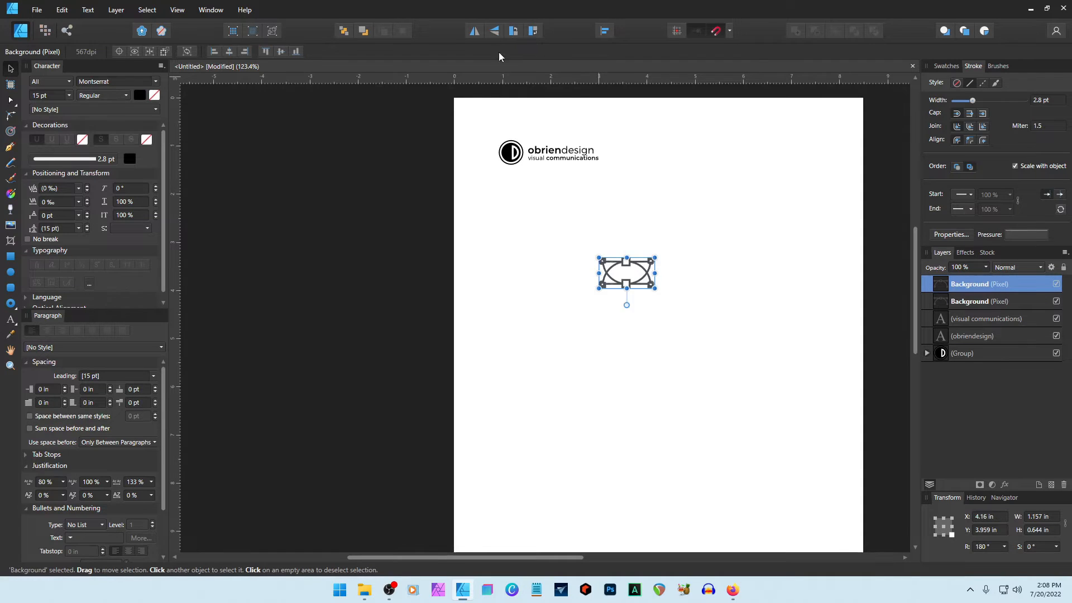
pyautogui.scroll(4, 593, 252)
pyautogui.scroll(4, 548, 493)
pyautogui.press('Down')
pyautogui.press('Down')
pyautogui.press('Down')
pyautogui.press('Down')
pyautogui.press('Down')
pyautogui.press('Down')
pyautogui.press('Down')
pyautogui.press('Down')
pyautogui.press('Down')
pyautogui.press('Down')
pyautogui.press('Down')
pyautogui.press('Down')
pyautogui.press('Down')
pyautogui.press('Down')
pyautogui.press('Down')
pyautogui.press('Down')
pyautogui.press('Down')
pyautogui.press('Down')
pyautogui.press('Down')
pyautogui.press('Down')
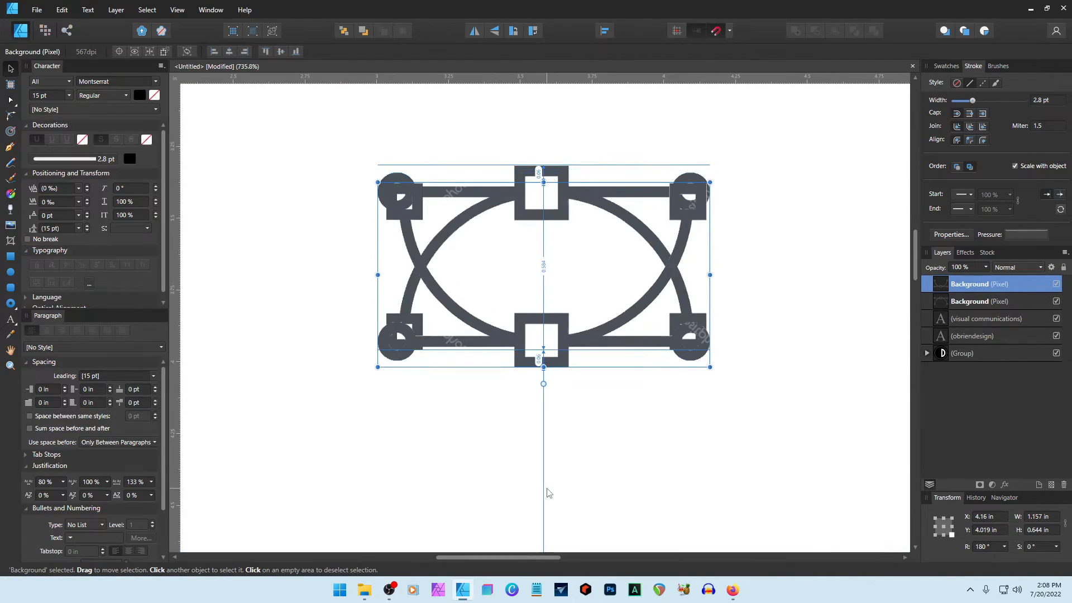
pyautogui.press('Down')
pyautogui.press('Down')
pyautogui.press('Down')
pyautogui.press('Down')
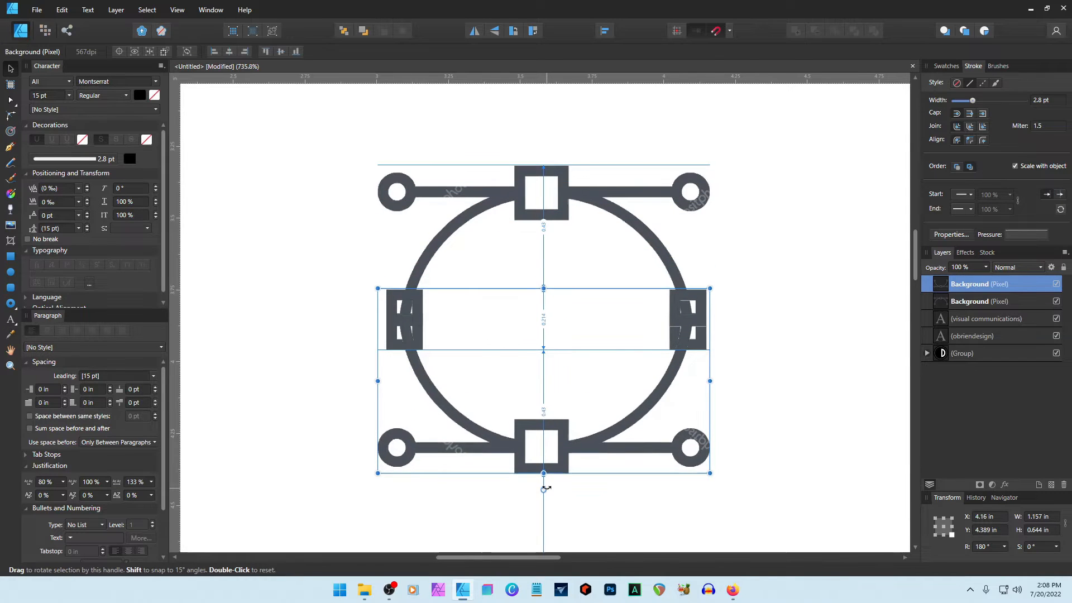
pyautogui.press('Down')
pyautogui.press('Down')
pyautogui.press('Down')
pyautogui.press('Down')
pyautogui.press('Down')
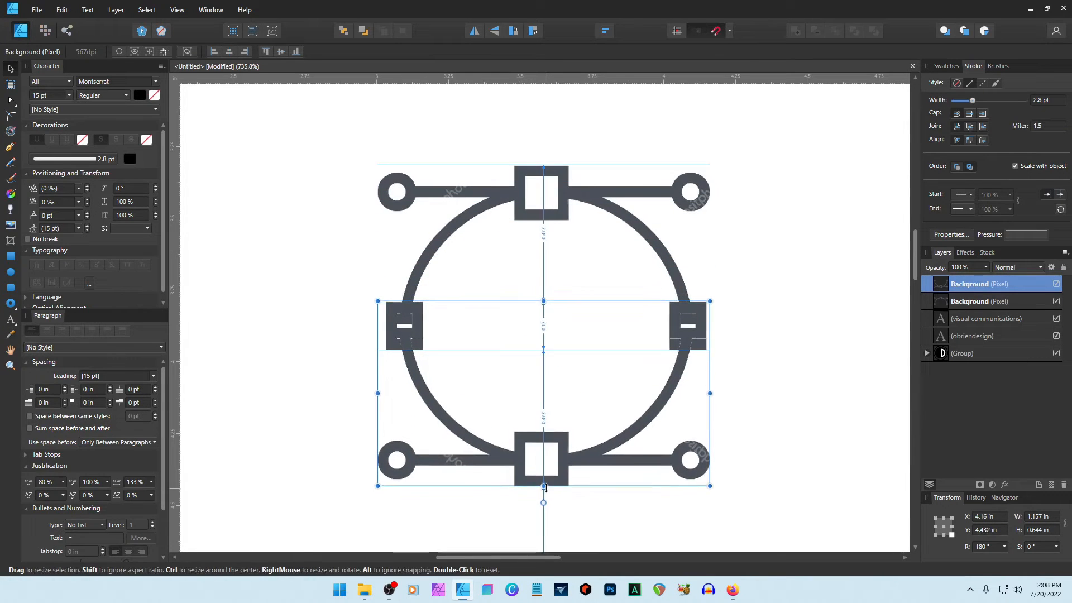
pyautogui.hotkey('ctrl', '-')
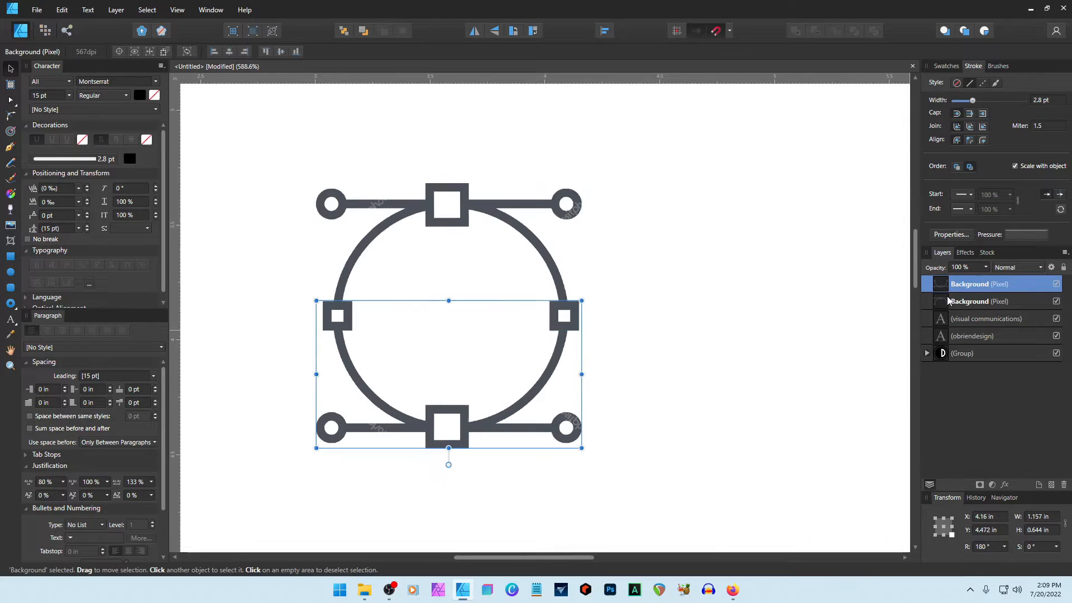
# Group the two arc halves and scale the group down proportionally
pyautogui.keyDown('shift'); pyautogui.click(945, 301); pyautogui.keyUp('shift')
pyautogui.hotkey('ctrl', 'g')
pyautogui.moveTo(581, 182); pyautogui.dragTo(418, 345)
# Place the circle emblem directly below the D emblem and size it to about 0.58 in square
pyautogui.scroll(-3, 441, 372)
pyautogui.moveTo(512, 558); pyautogui.dragTo(461, 558)
pyautogui.moveTo(523, 397); pyautogui.dragTo(293, 249)
pyautogui.scroll(3, 295, 251)
pyautogui.moveTo(325, 380); pyautogui.dragTo(340, 364)
pyautogui.moveTo(318, 412); pyautogui.dragTo(301, 293)
# Duplicate the "obriendesign" and "visual communications" text lines and place the copies beside the circle emblem
pyautogui.click(391, 183)
pyautogui.keyDown('shift'); pyautogui.click(401, 202); pyautogui.keyUp('shift')
pyautogui.hotkey('ctrl', 'j')
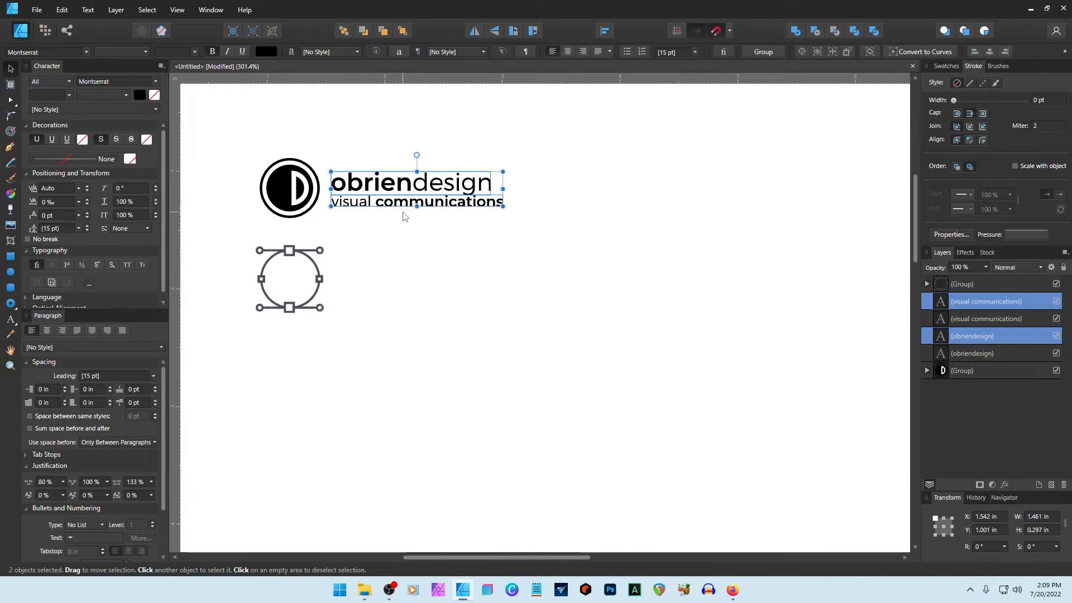
pyautogui.moveTo(427, 183); pyautogui.dragTo(427, 272)
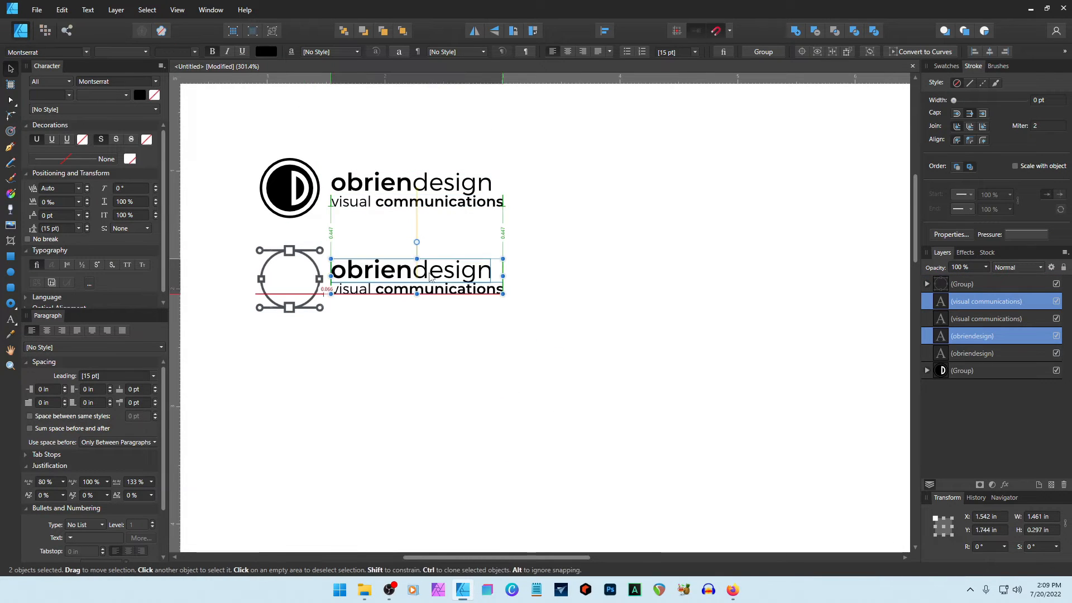
# Sample the circle emblem's dark grey and apply it as the fill of both duplicated text lines
pyautogui.click(949, 69)
pyautogui.moveTo(961, 86); pyautogui.dragTo(301, 267)
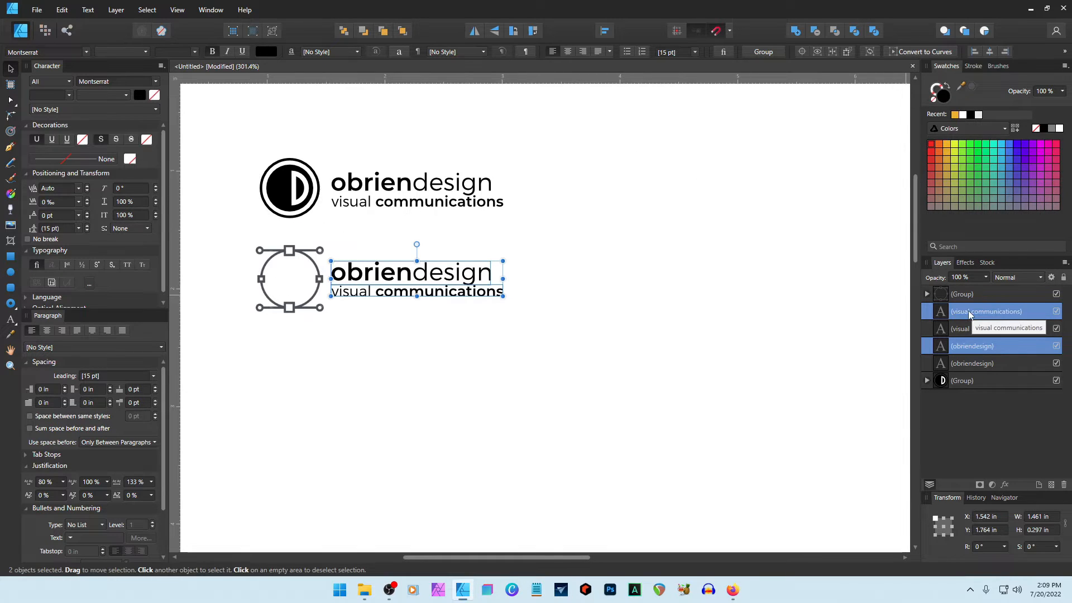
pyautogui.click(974, 84)
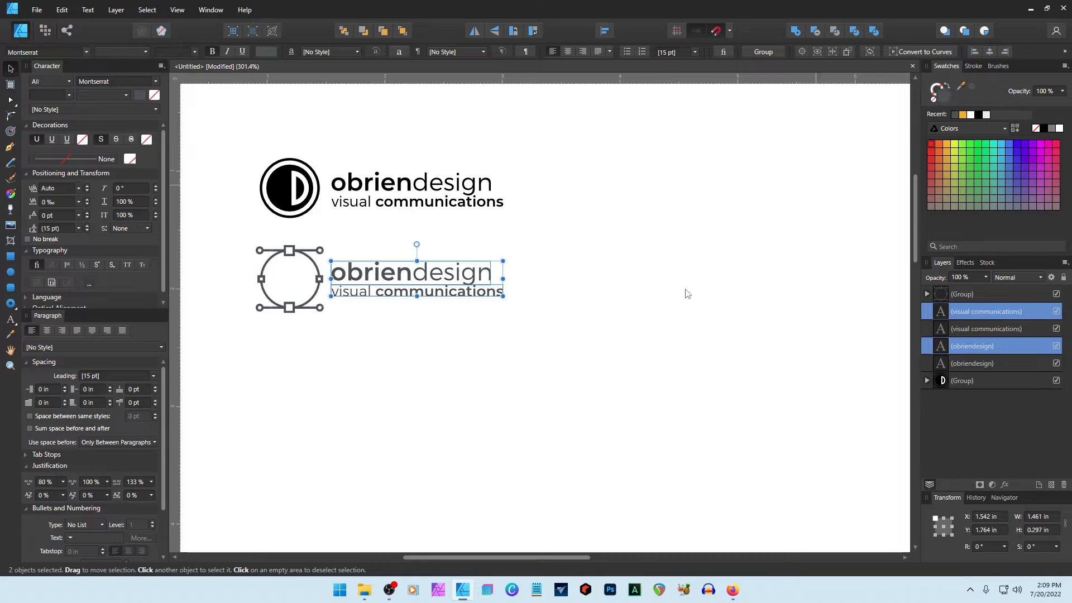
pyautogui.click(644, 323)
# Move the circle emblem with its two text lines to the empty area right of and below the D logo
pyautogui.moveTo(410, 269); pyautogui.dragTo(760, 379)
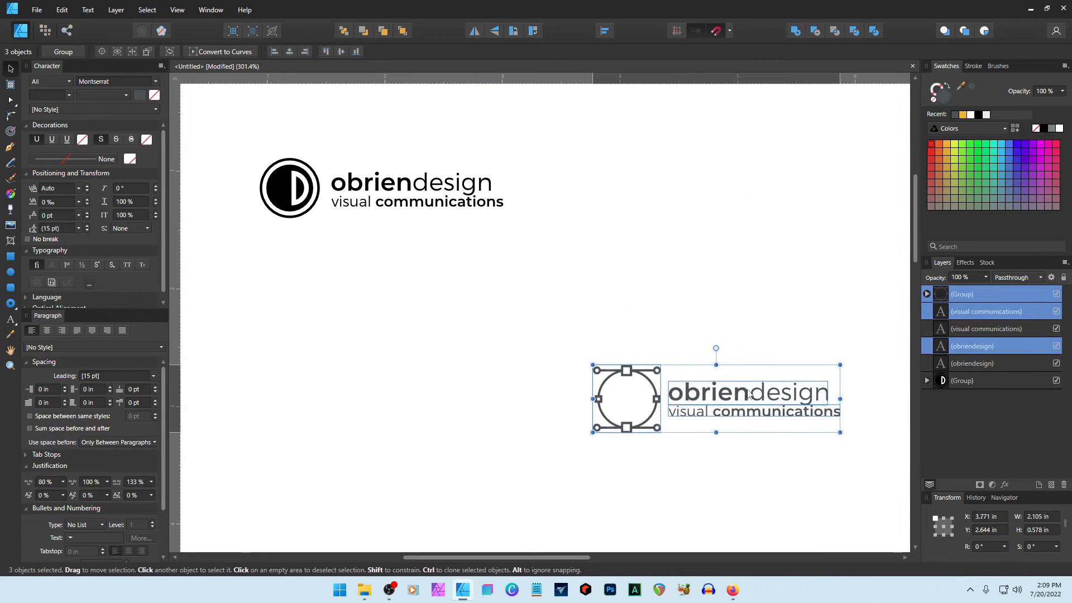
pyautogui.scroll(-3, 754, 284)
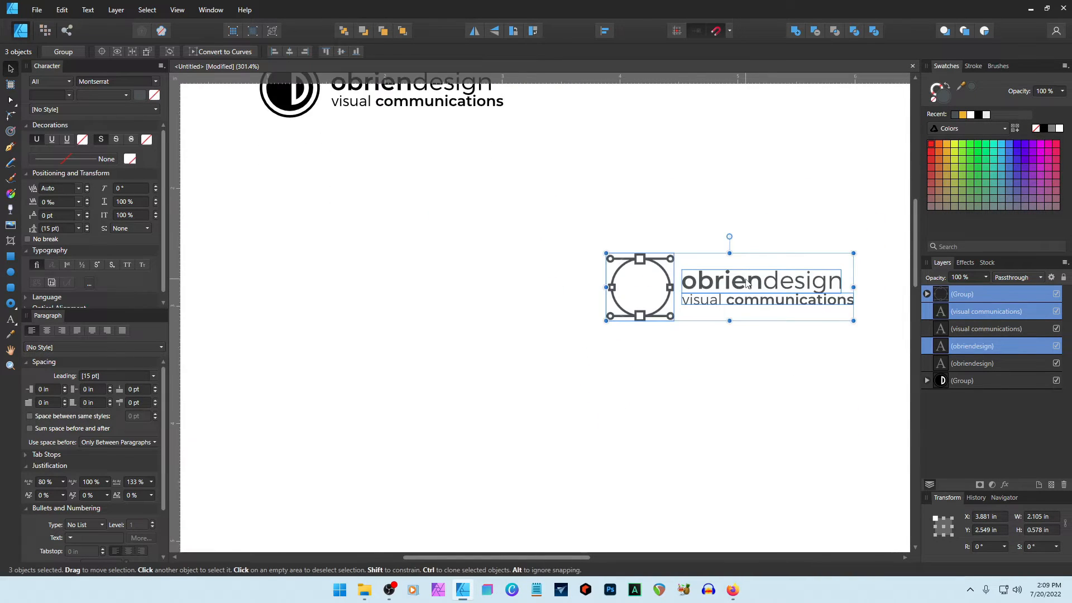
pyautogui.scroll(-4, 743, 280)
pyautogui.moveTo(453, 558); pyautogui.dragTo(615, 504)
# Apply All Caps to both text lines of the circle logo
pyautogui.click(520, 280)
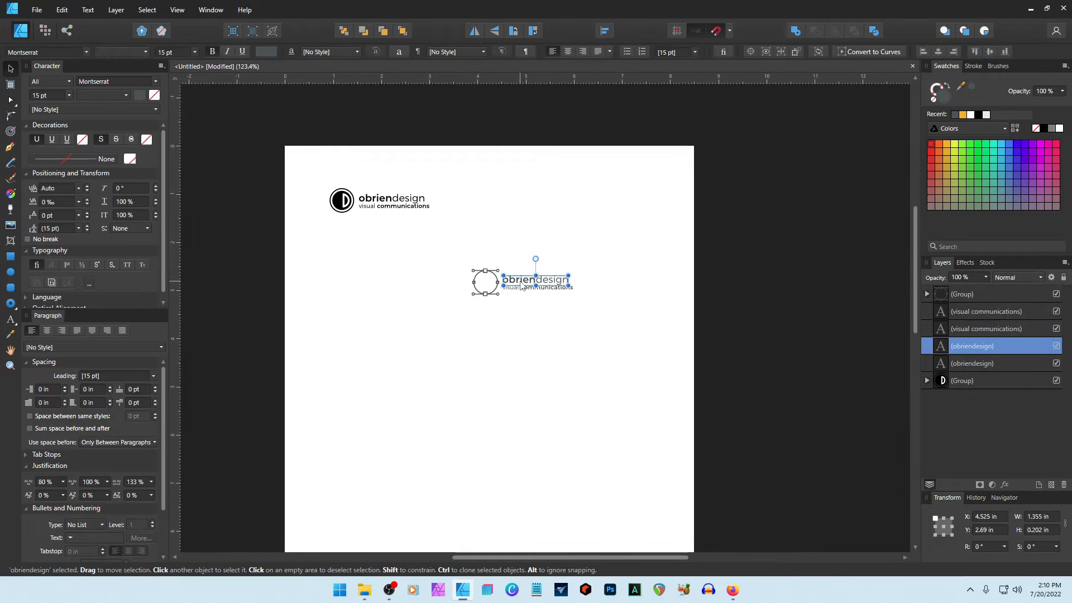
pyautogui.click(128, 266)
pyautogui.click(525, 346)
# Set the font size of the circle logo's OBRIENDESIGN line to 14 pt
pyautogui.click(538, 280)
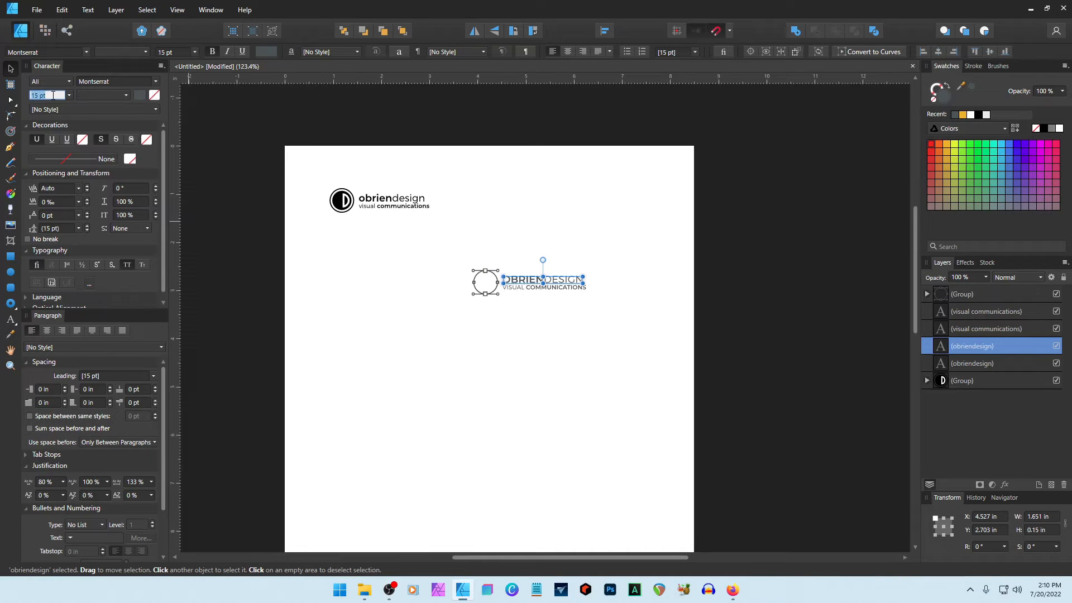
pyautogui.write('14')
pyautogui.press('Return')
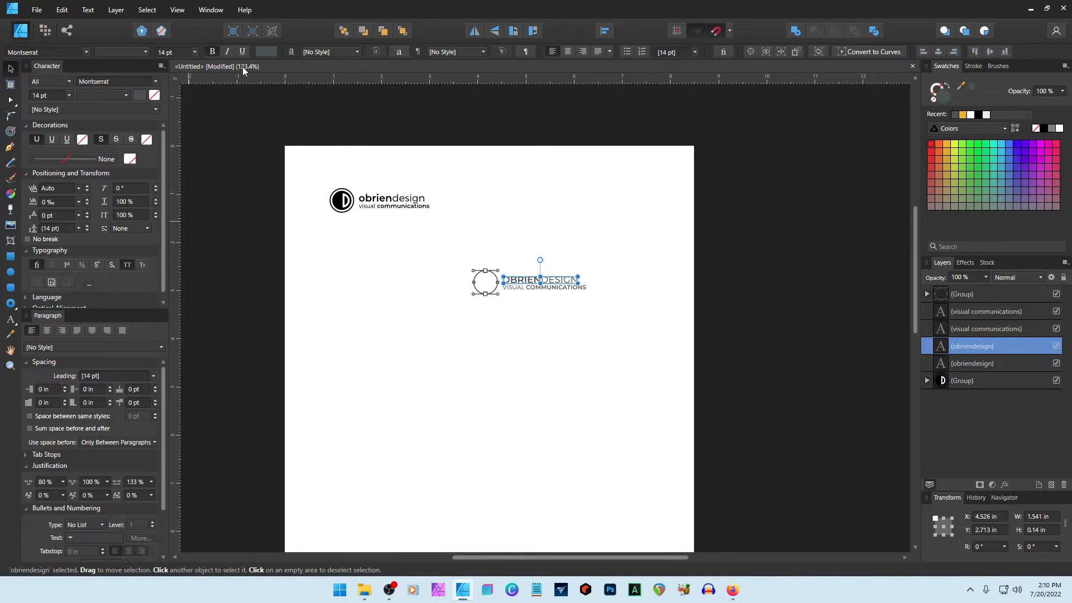
# Try a font size of 8 pt on the circle logo's VISUAL COMMUNICATIONS line
pyautogui.click(559, 288)
pyautogui.write('8')
pyautogui.press('Return')
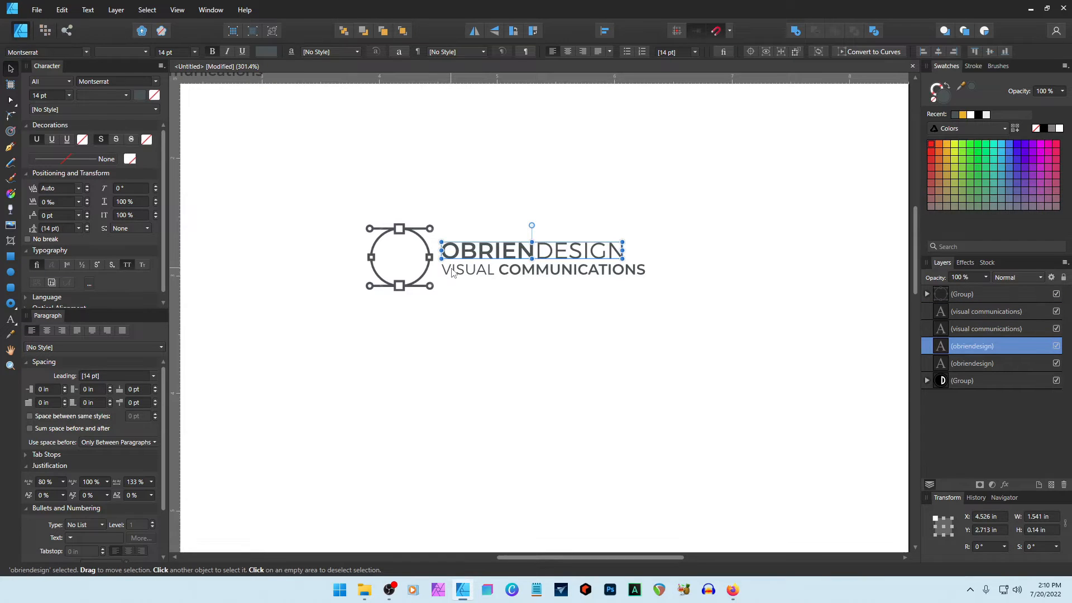
# Nudge the VISUAL COMMUNICATIONS line right to X 4.532 in to line it up optically with OBRIENDESIGN
pyautogui.keyDown('shift'); pyautogui.click(452, 272); pyautogui.keyUp('shift')
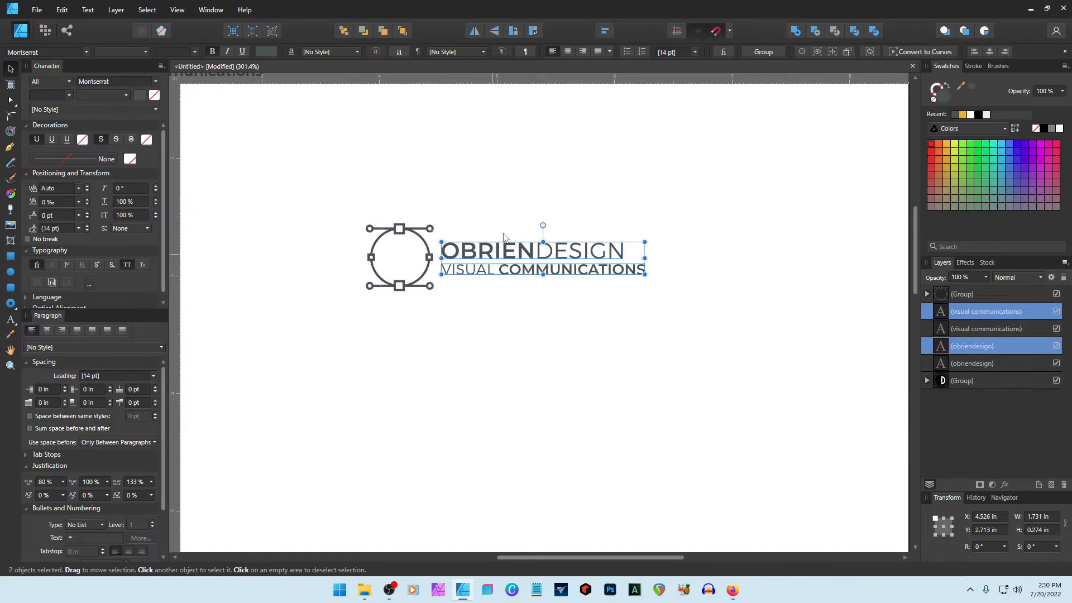
pyautogui.click(605, 31)
pyautogui.click(496, 276)
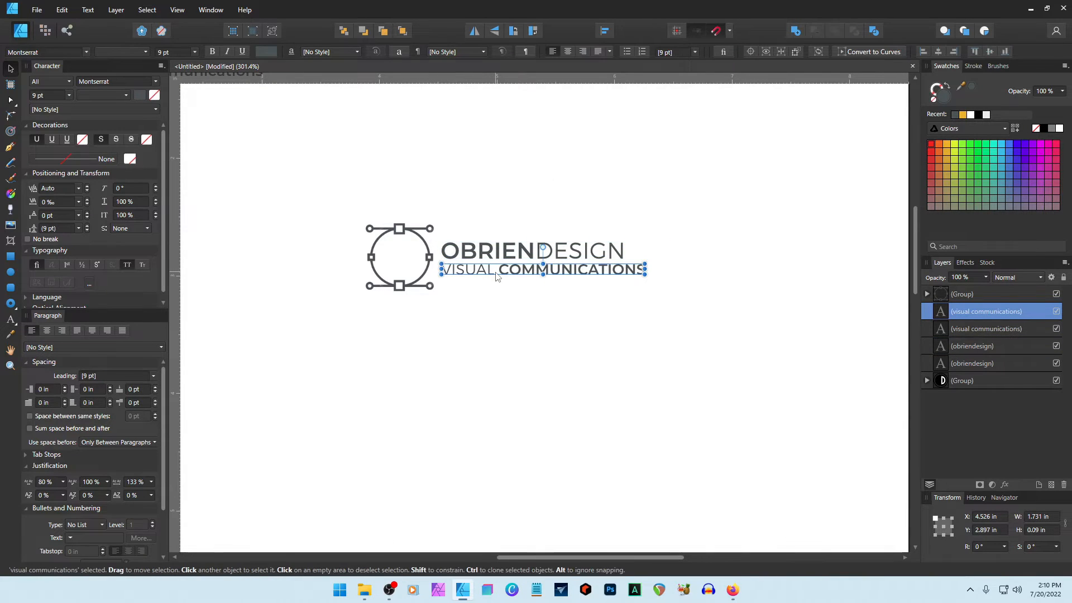
pyautogui.moveTo(497, 276); pyautogui.dragTo(497, 277)
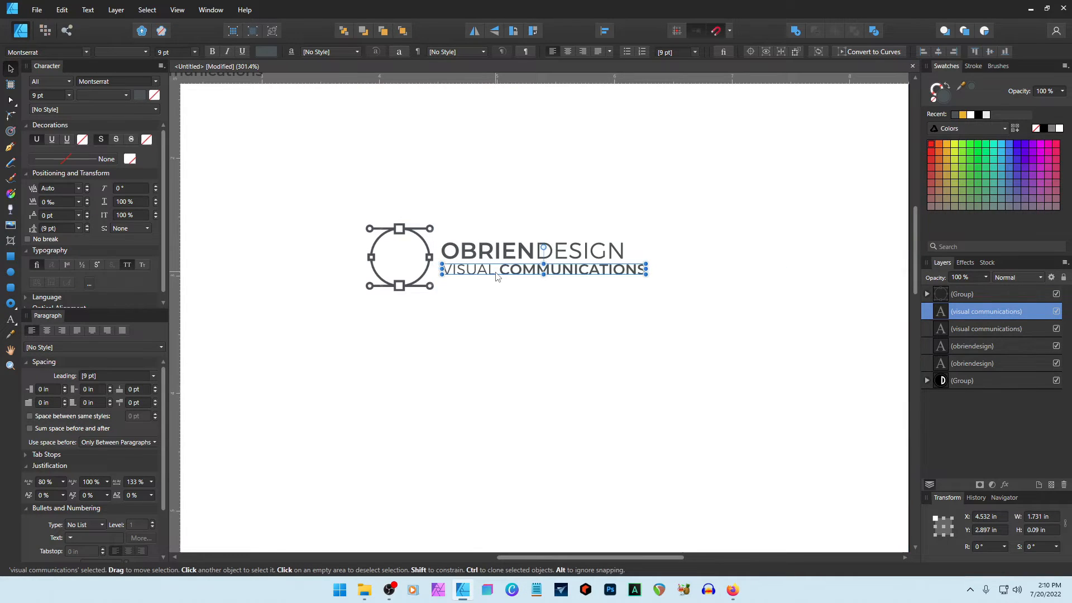
pyautogui.click(533, 334)
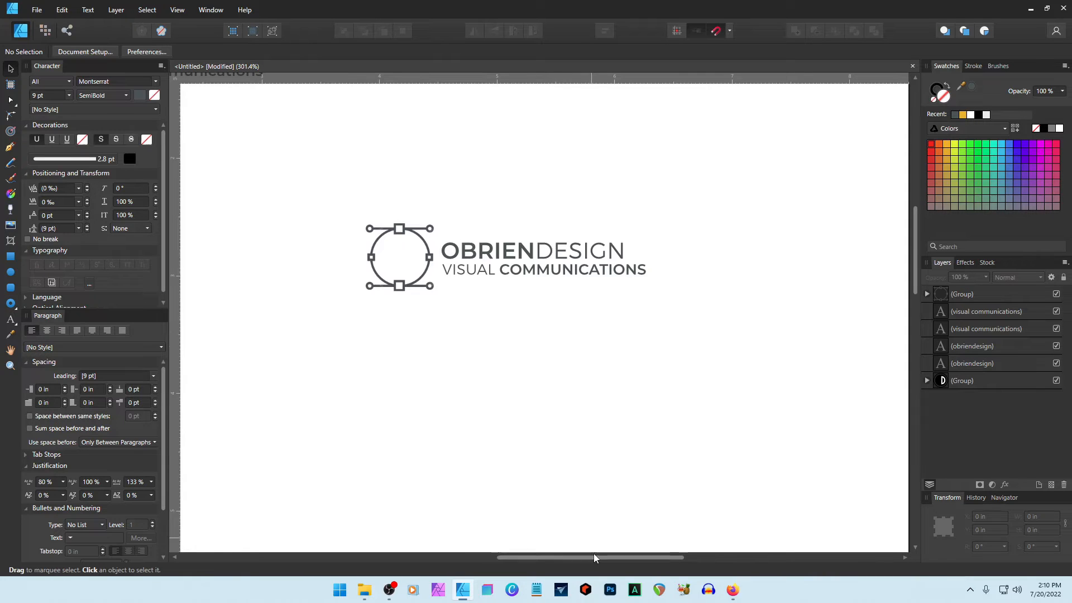
# Nudge the D logo's "visual communications" line slightly to line it up optically with the text above
pyautogui.moveTo(594, 557); pyautogui.dragTo(470, 557)
pyautogui.click(477, 260)
pyautogui.moveTo(476, 261); pyautogui.dragTo(477, 262)
pyautogui.click(528, 367)
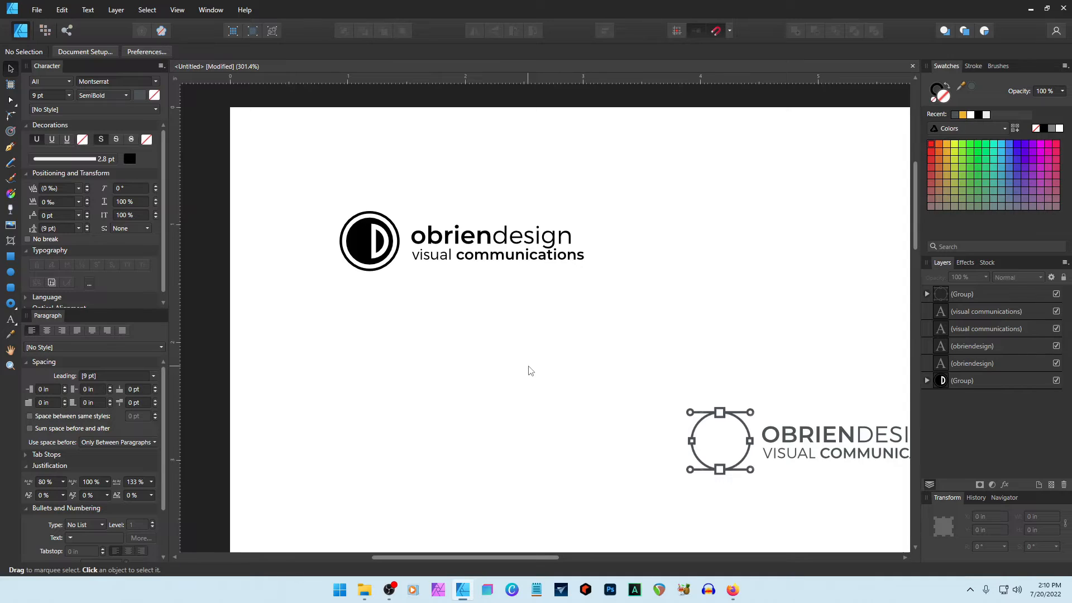
# Add a capital letter O as Montserrat SemiBold art text below the logos and enlarge it to about 179 pt
pyautogui.scroll(-2, 528, 371)
pyautogui.moveTo(534, 560); pyautogui.dragTo(584, 559)
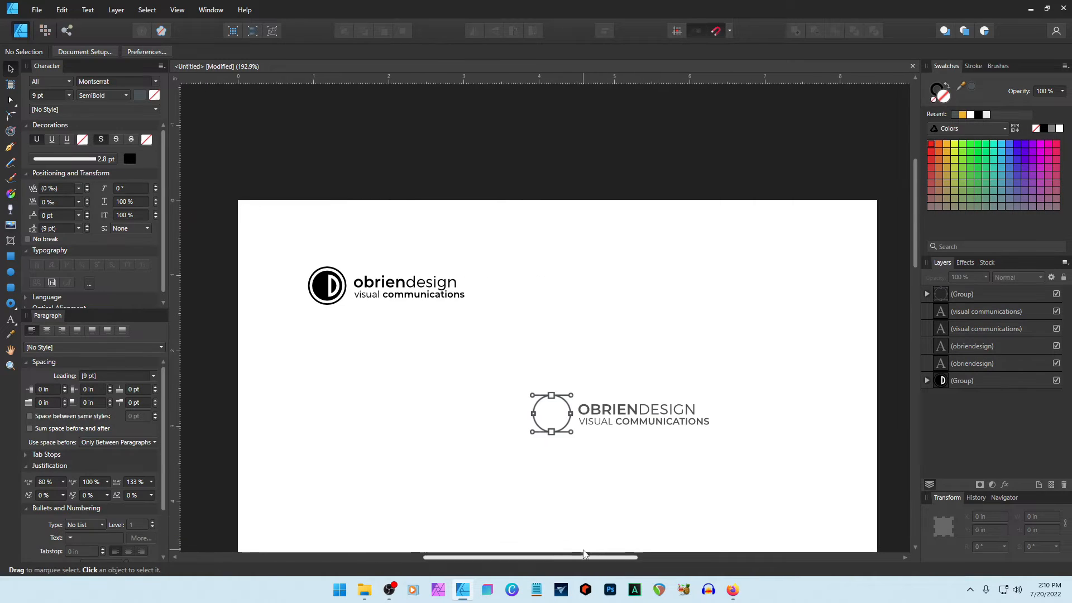
pyautogui.scroll(-2, 792, 380)
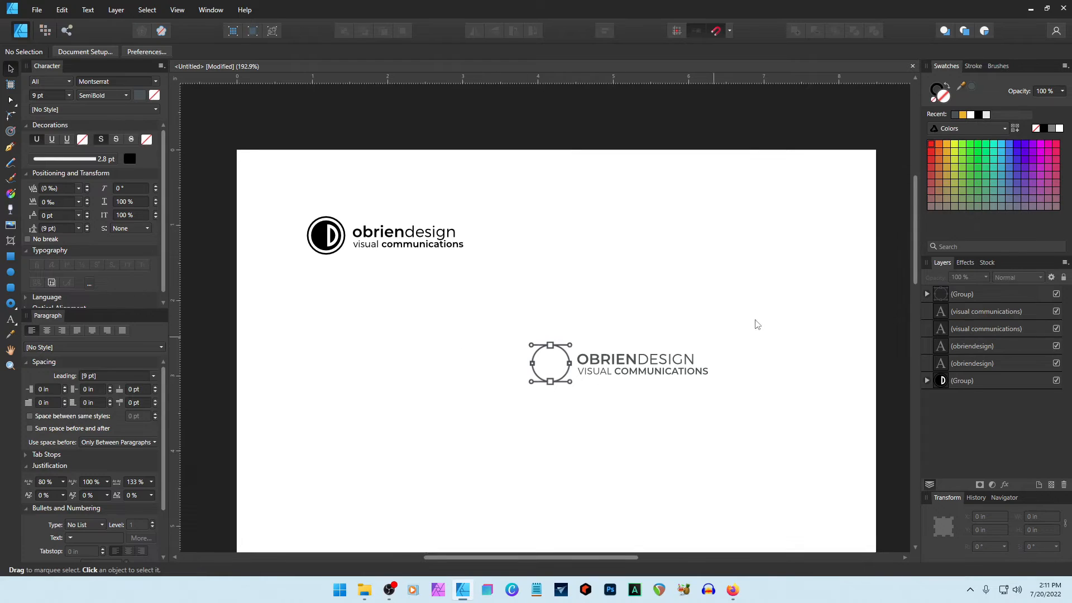
pyautogui.scroll(-2, 751, 323)
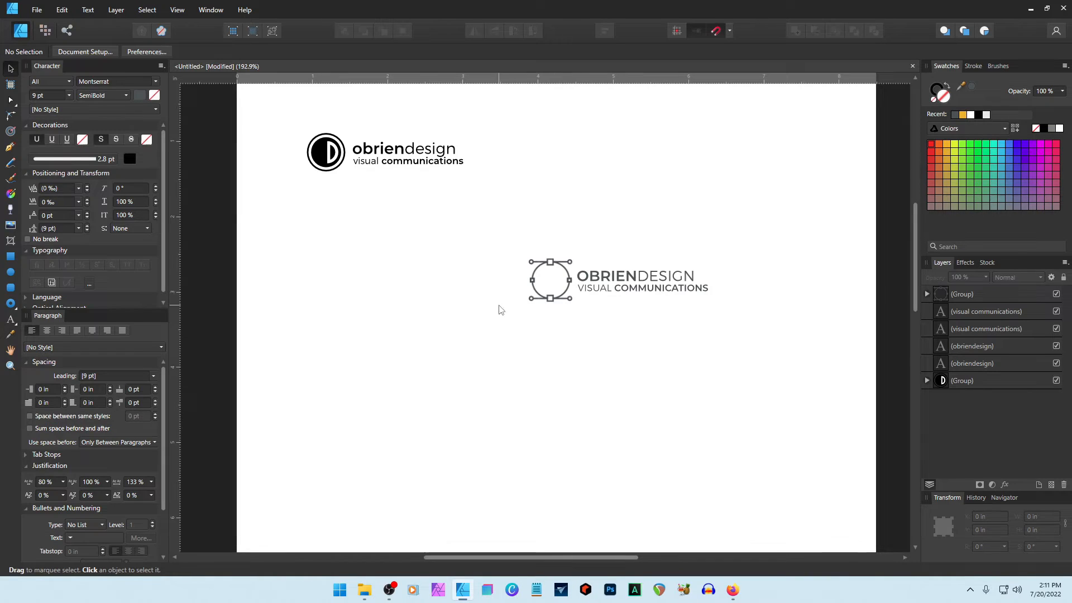
pyautogui.click(10, 319)
pyautogui.click(491, 411)
pyautogui.write('o')
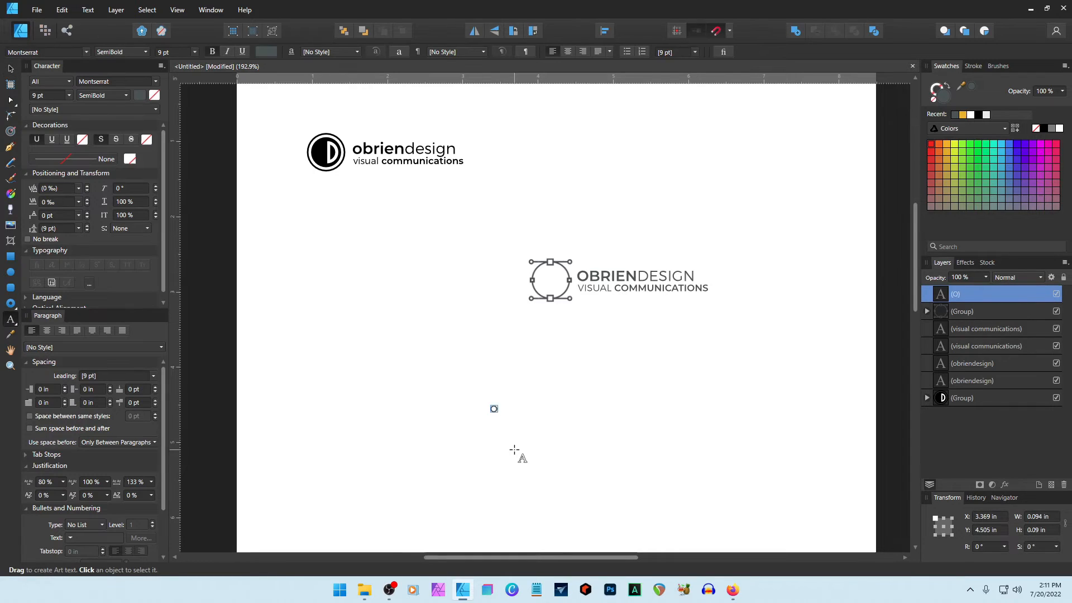
pyautogui.press('Escape')
pyautogui.moveTo(498, 412); pyautogui.dragTo(485, 454)
pyautogui.click(571, 471)
pyautogui.click(470, 453)
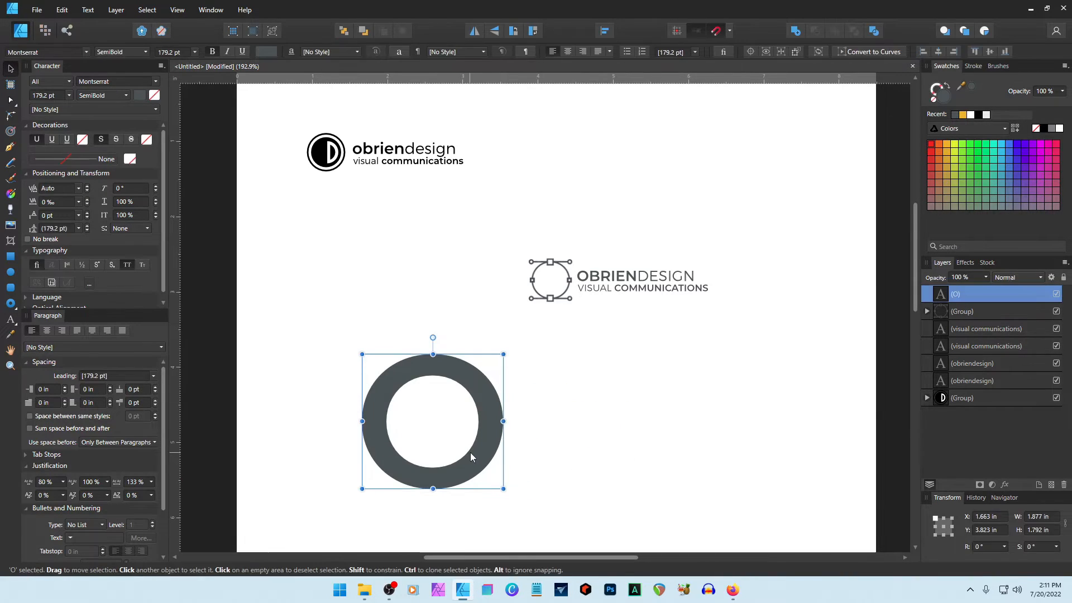
# Convert the large letter O to curves
pyautogui.rightClick(471, 392)
pyautogui.click(531, 287)
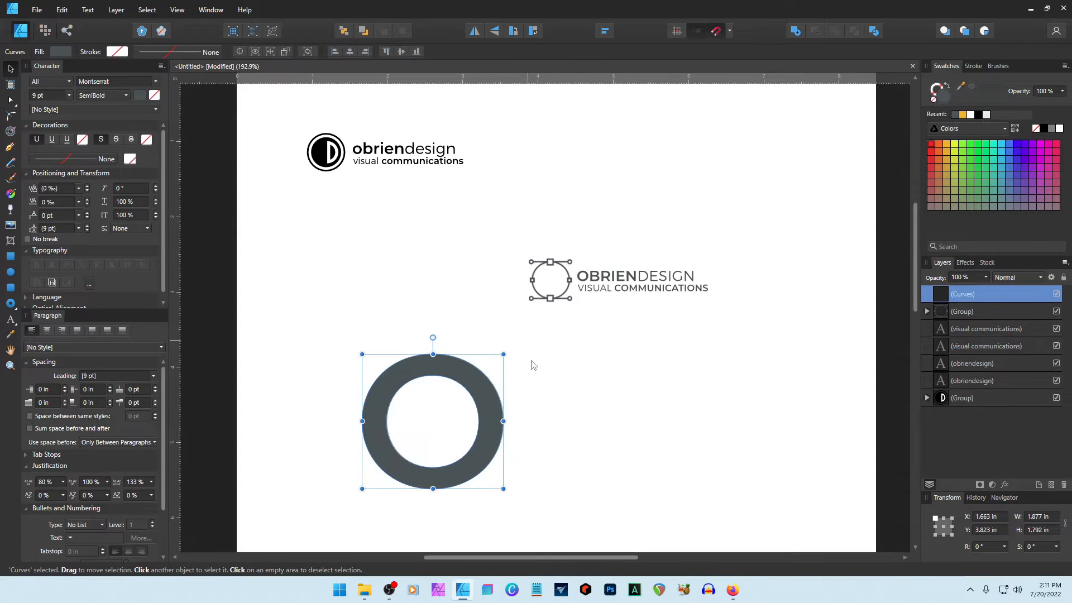
pyautogui.click(571, 443)
pyautogui.click(486, 440)
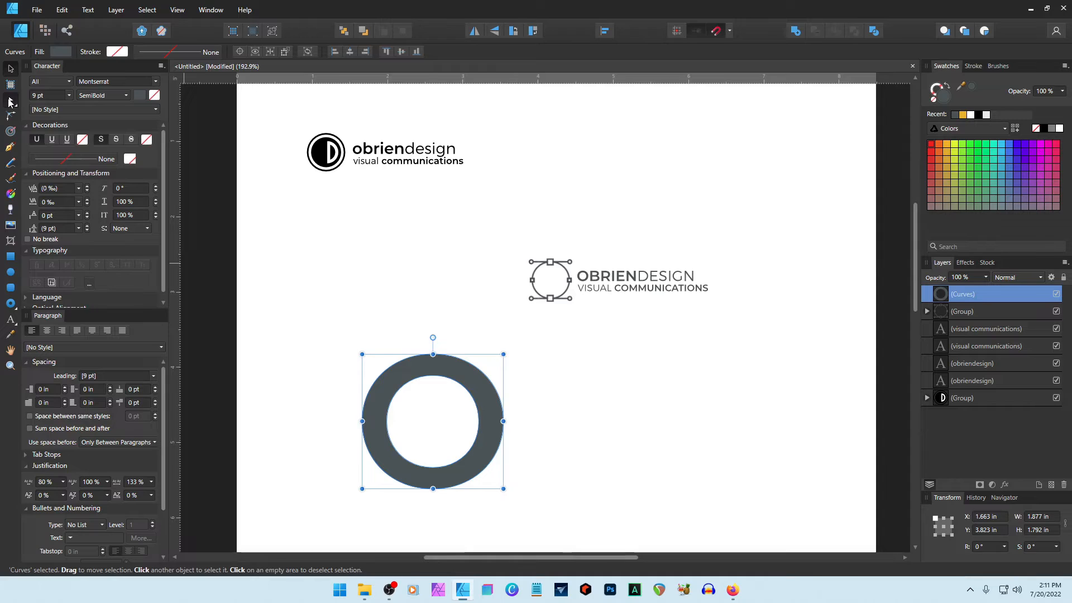
# Show the O's curve nodes with the Node tool and change the shape's fill to black
pyautogui.click(10, 102)
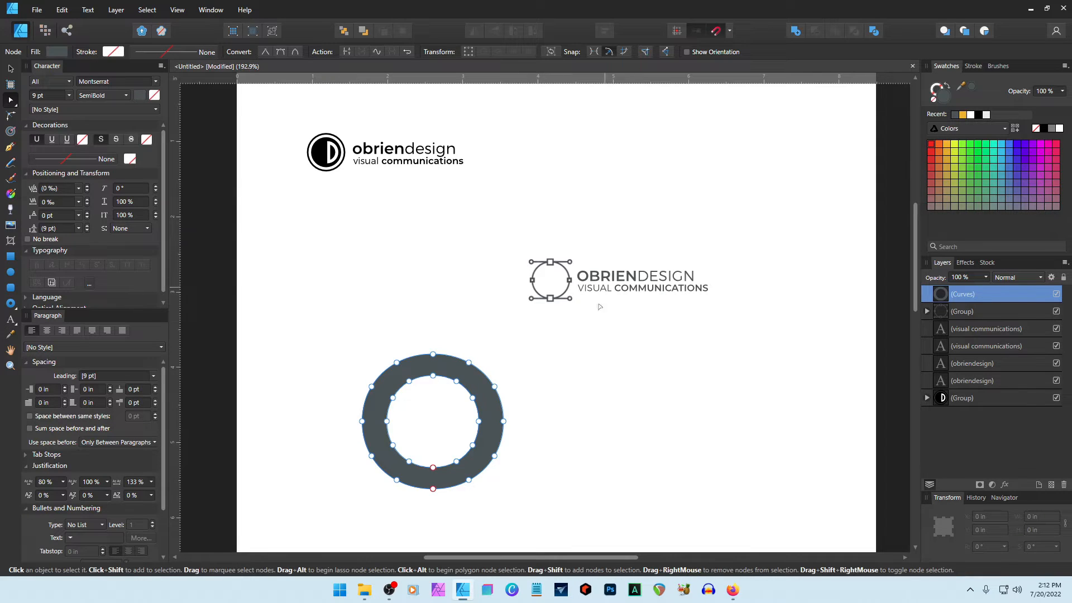
pyautogui.press('v')
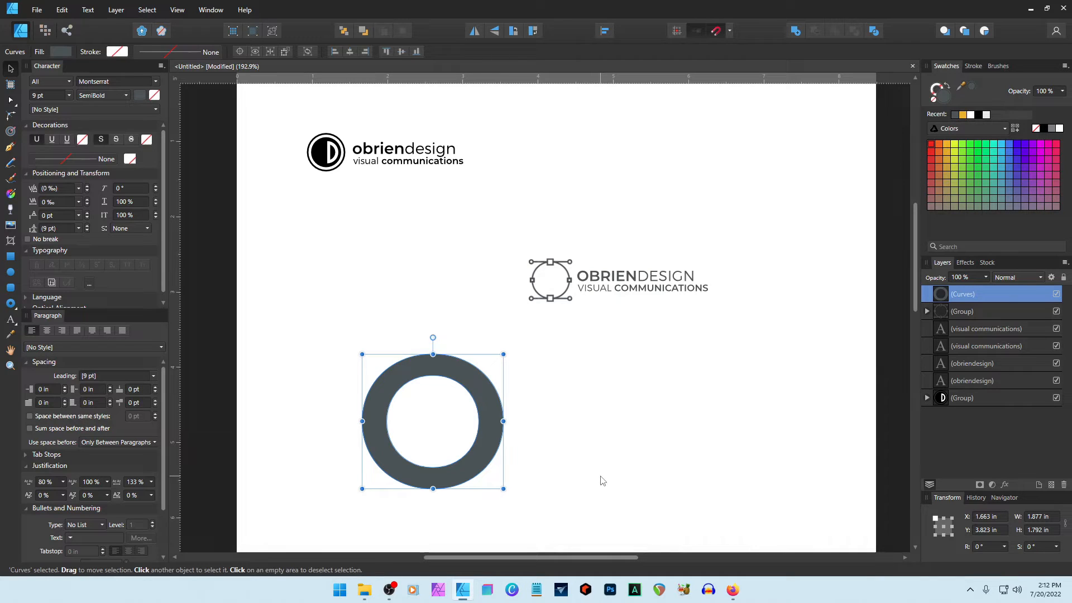
pyautogui.click(978, 115)
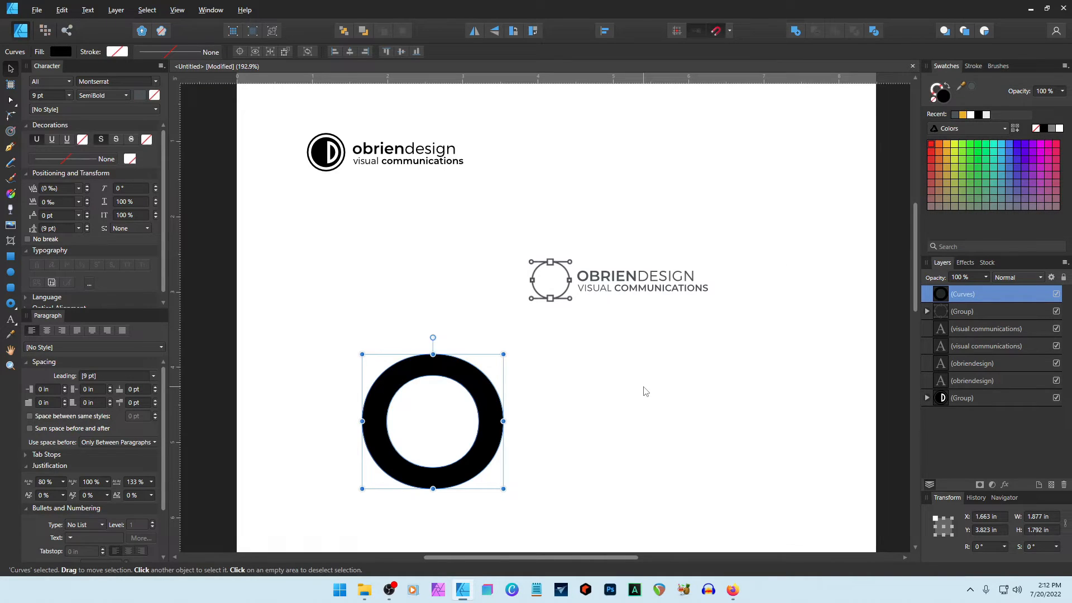
# Delete the vector O and paste the captured screenshot of the black O in its place
pyautogui.press('Delete')
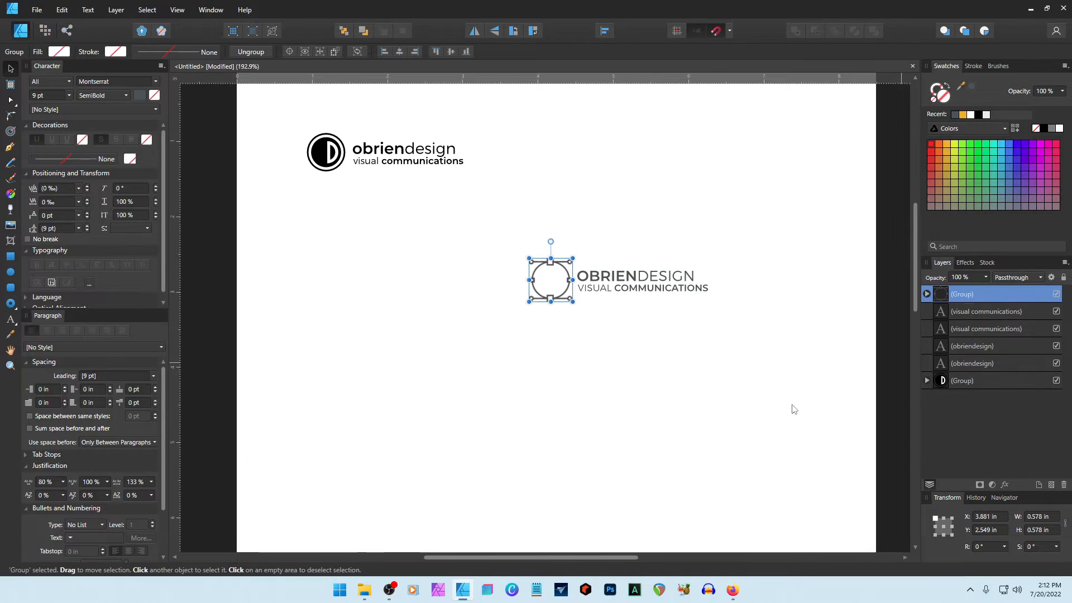
pyautogui.click(625, 471)
pyautogui.scroll(-3, 624, 471)
pyautogui.hotkey('ctrl', 'v')
pyautogui.scroll(3, 523, 373)
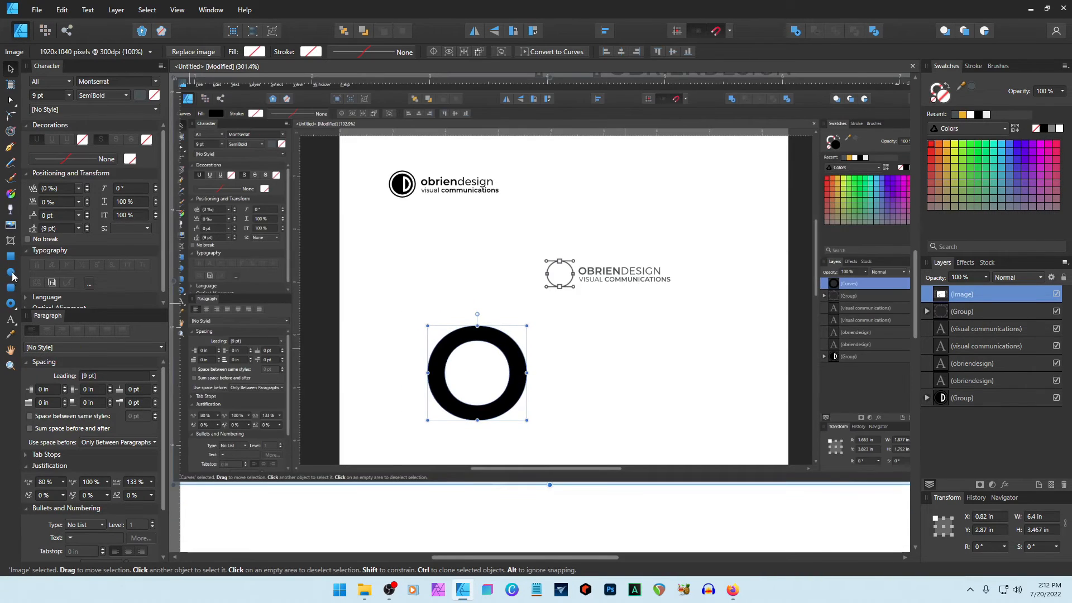
# Crop the pasted screenshot down to just the black O with the Vector Crop tool
pyautogui.click(10, 240)
pyautogui.moveTo(568, 169); pyautogui.dragTo(568, 319)
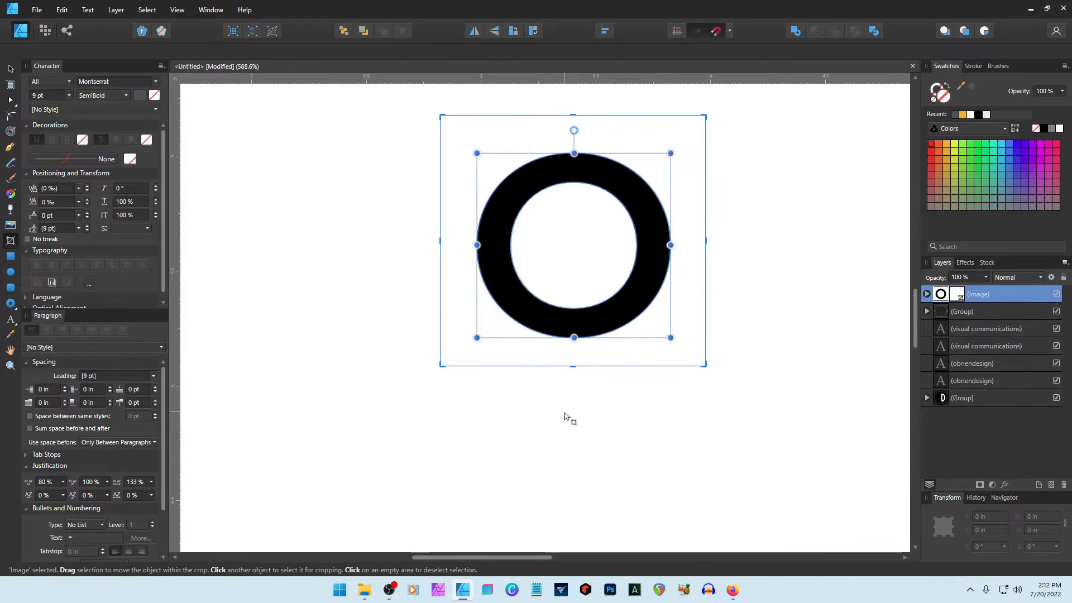
# Scale the cropped O image down to roughly a third of its size and reposition it on the blank area
pyautogui.press('v')
pyautogui.moveTo(705, 115); pyautogui.dragTo(501, 265)
pyautogui.click(515, 344)
pyautogui.moveTo(499, 345); pyautogui.dragTo(505, 304)
pyautogui.click(639, 362)
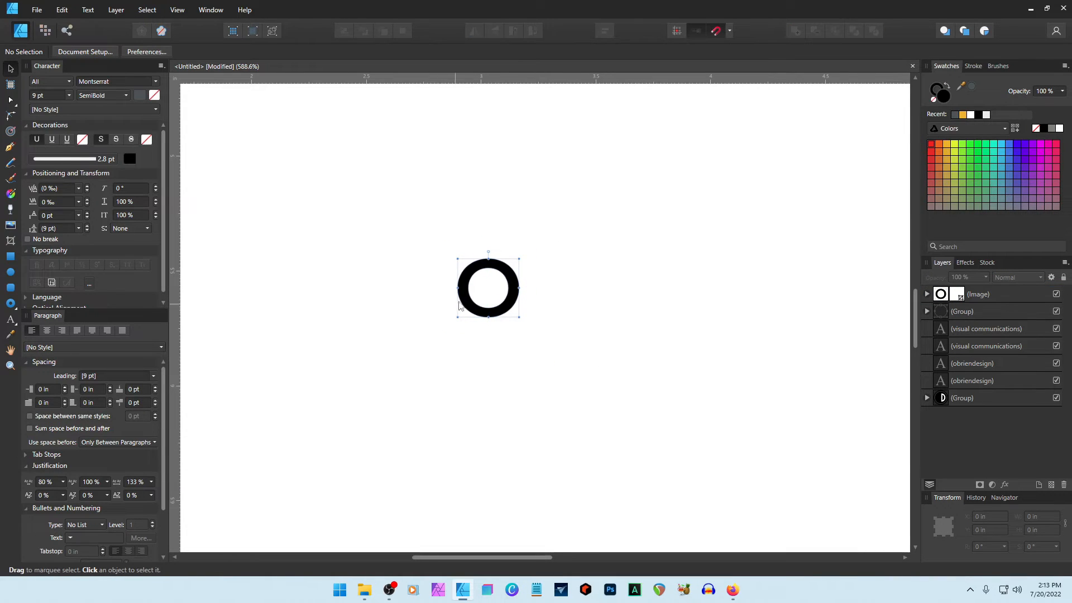
pyautogui.scroll(3, 463, 305)
pyautogui.scroll(2, 462, 306)
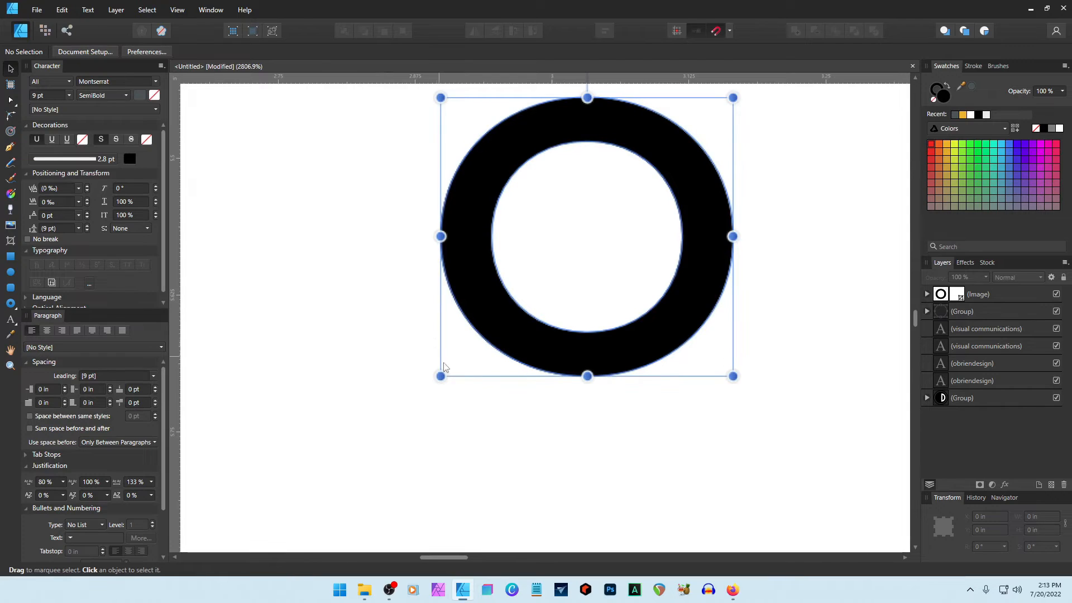
pyautogui.scroll(-2, 535, 283)
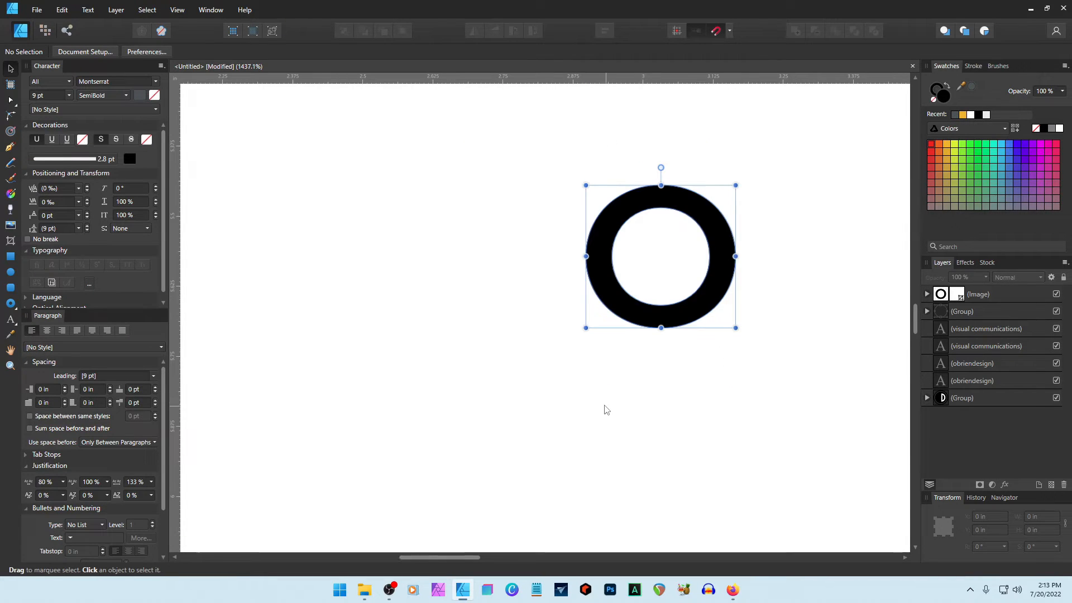
pyautogui.hscroll(2, 447, 499)
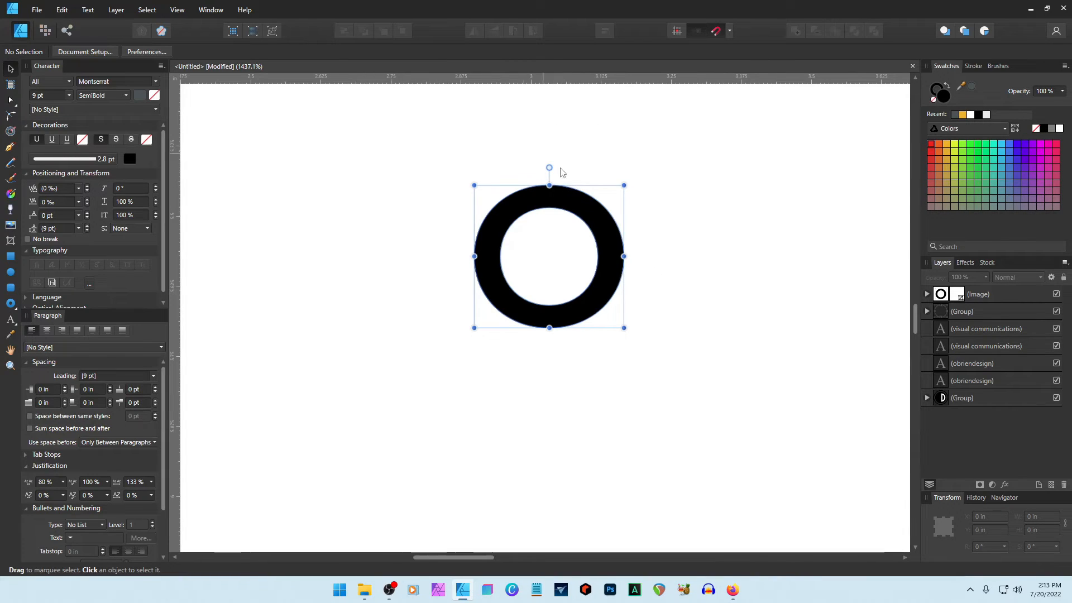
pyautogui.scroll(-2, 661, 260)
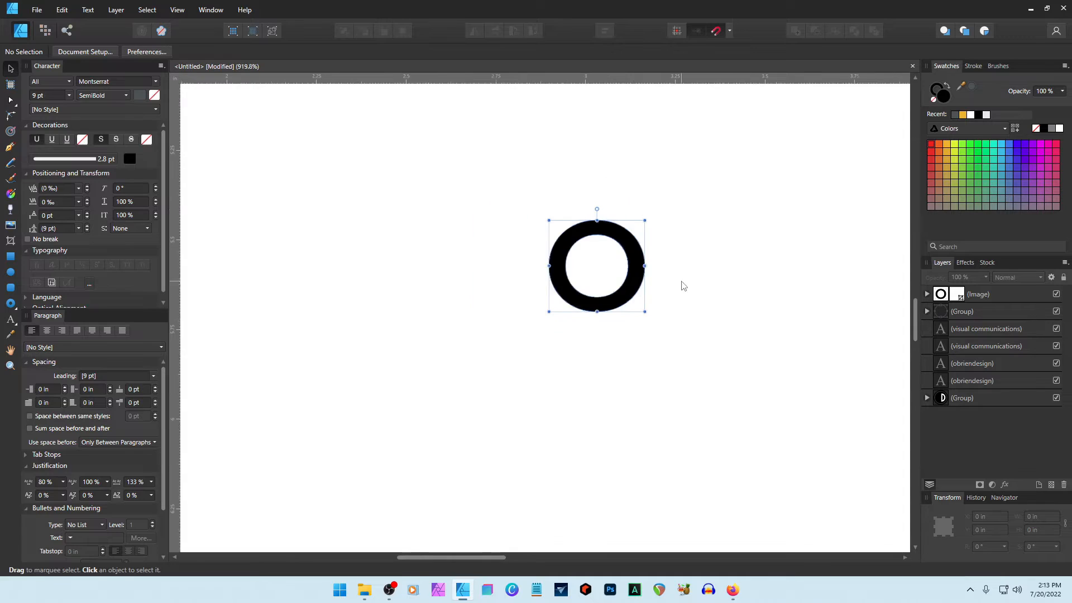
# Duplicate the OBRIENDESIGN and VISUAL COMMUNICATIONS text lines and place the copies to the right of the cropped O
pyautogui.moveTo(433, 558); pyautogui.dragTo(494, 558)
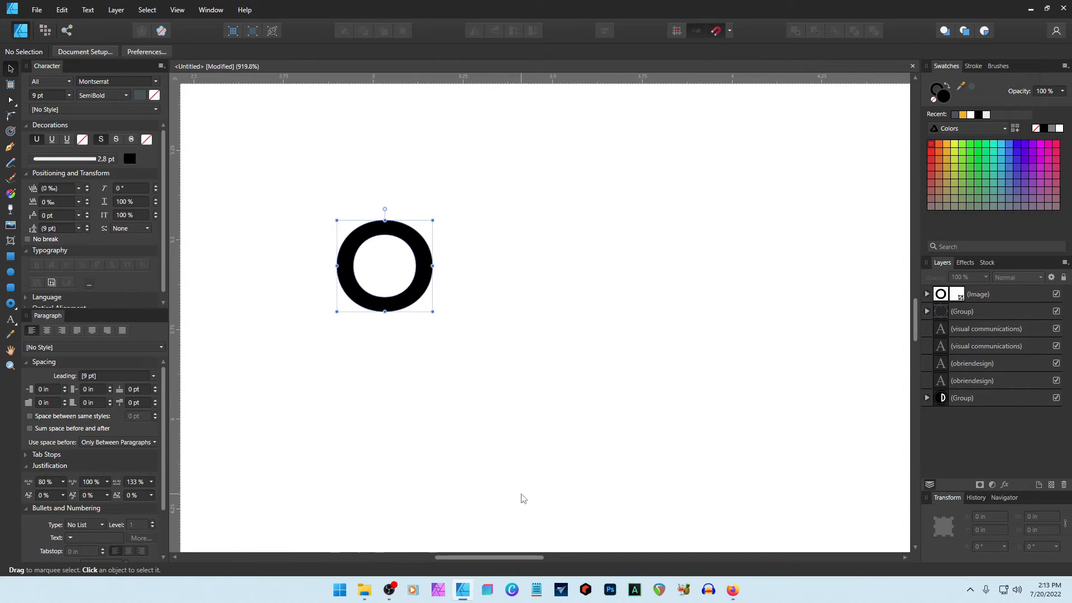
pyautogui.scroll(-2, 694, 337)
pyautogui.click(743, 190)
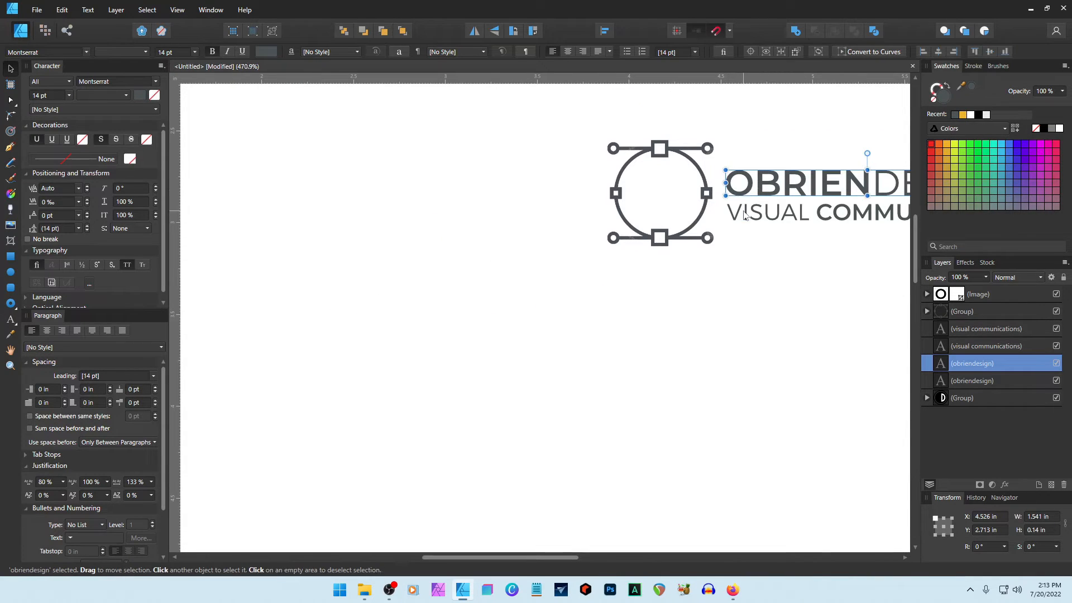
pyautogui.keyDown('shift'); pyautogui.click(744, 216); pyautogui.keyUp('shift')
pyautogui.hotkey('ctrl', 'j')
pyautogui.moveTo(750, 192); pyautogui.dragTo(577, 501)
pyautogui.scroll(-4, 608, 430)
pyautogui.moveTo(607, 431); pyautogui.dragTo(555, 461)
# Enlarge the cropped O slightly to suit the text beside it and fill both copied text lines with black
pyautogui.click(449, 414)
pyautogui.moveTo(419, 395); pyautogui.dragTo(399, 374)
pyautogui.click(559, 422)
pyautogui.keyDown('shift'); pyautogui.click(510, 447); pyautogui.keyUp('shift')
pyautogui.click(978, 115)
pyautogui.click(374, 311)
# Nudge the two black text lines down three increments to align them with the O
pyautogui.scroll(-2, 374, 311)
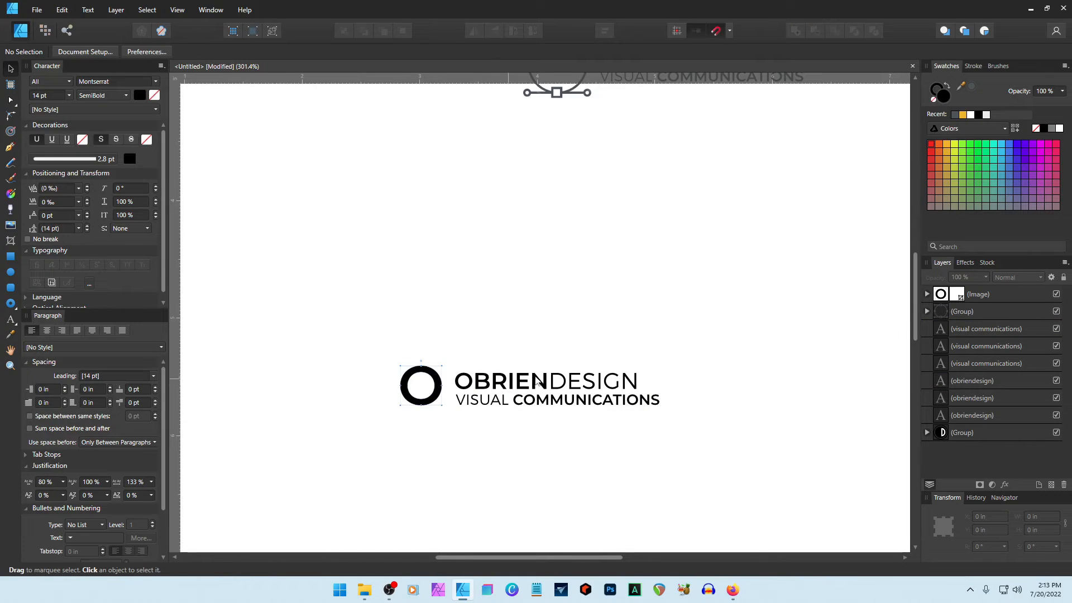
pyautogui.moveTo(725, 442); pyautogui.dragTo(450, 321)
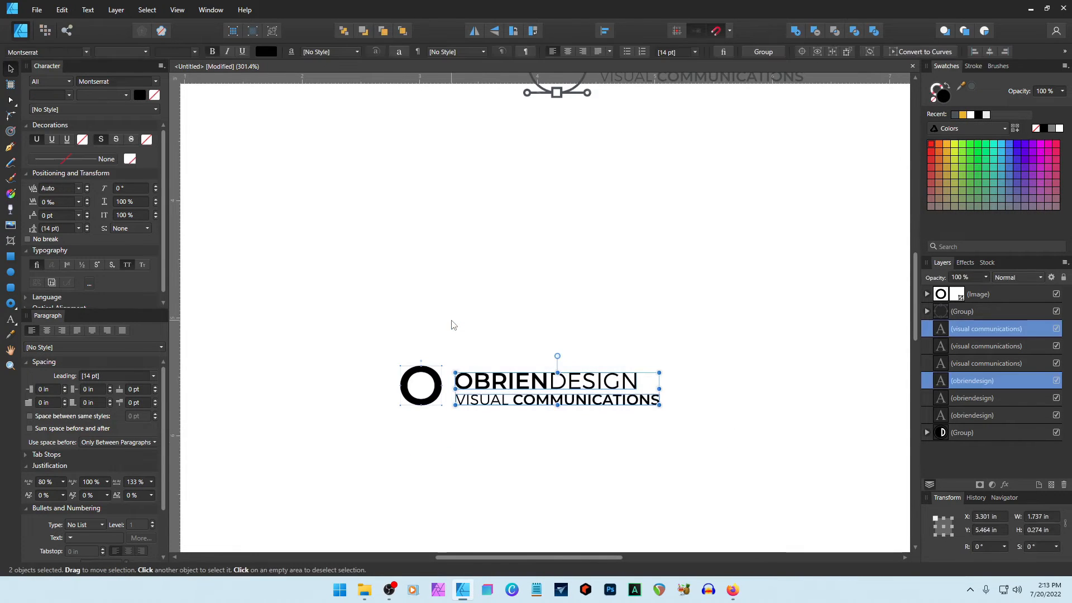
pyautogui.press('Down')
pyautogui.press('Down')
pyautogui.press('Down')
# Move the O image and both black text lines together up and left, to about X 1.98 in, Y 4.37 in
pyautogui.moveTo(371, 335); pyautogui.dragTo(730, 461)
pyautogui.moveTo(541, 385); pyautogui.dragTo(443, 246)
pyautogui.scroll(-2, 588, 407)
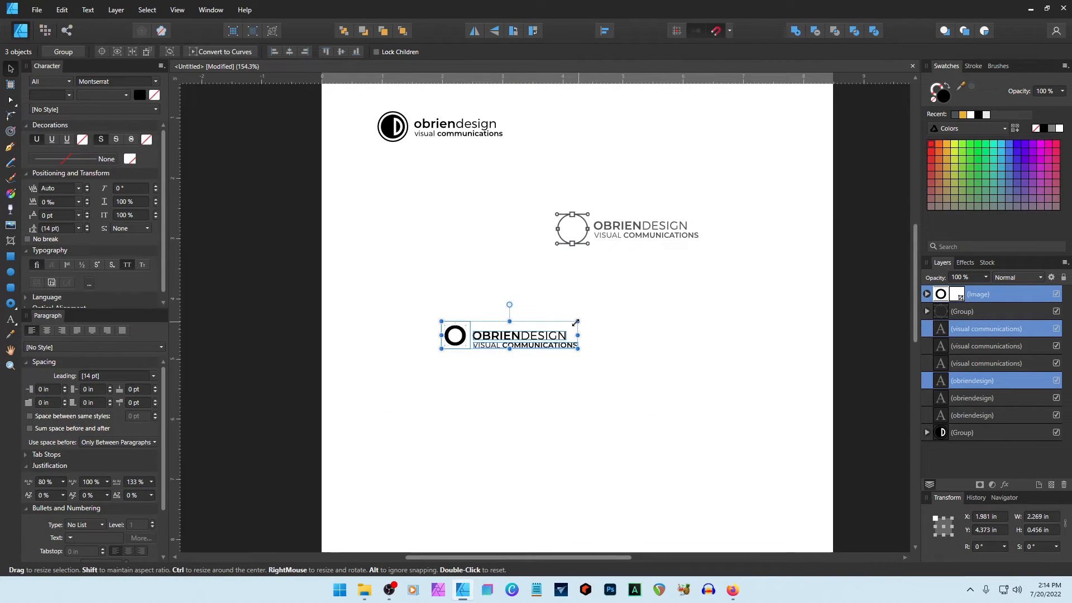
pyautogui.moveTo(545, 199); pyautogui.dragTo(578, 237)
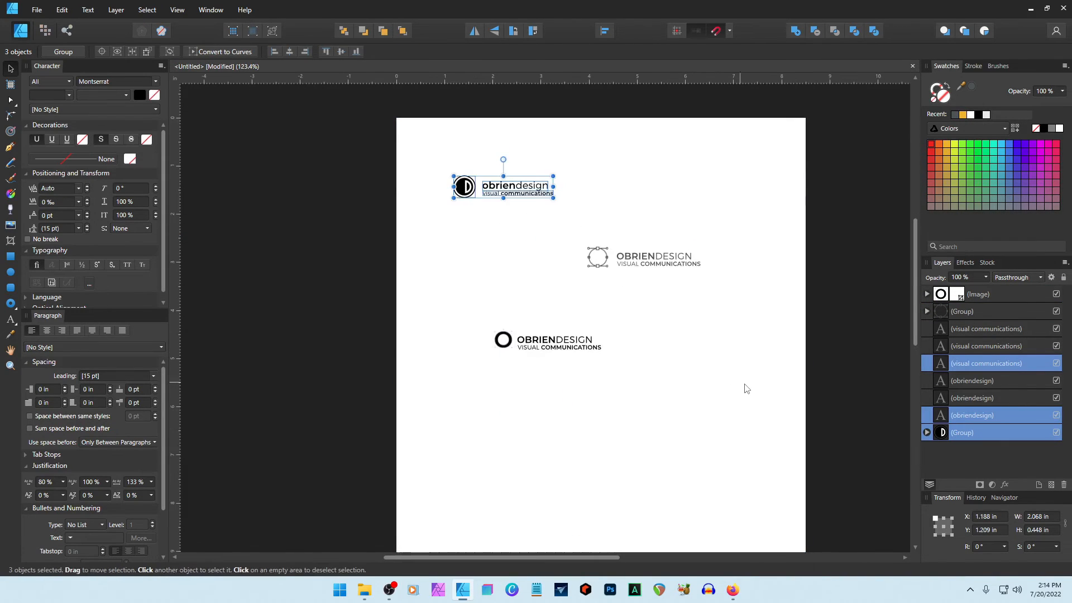
pyautogui.click(748, 390)
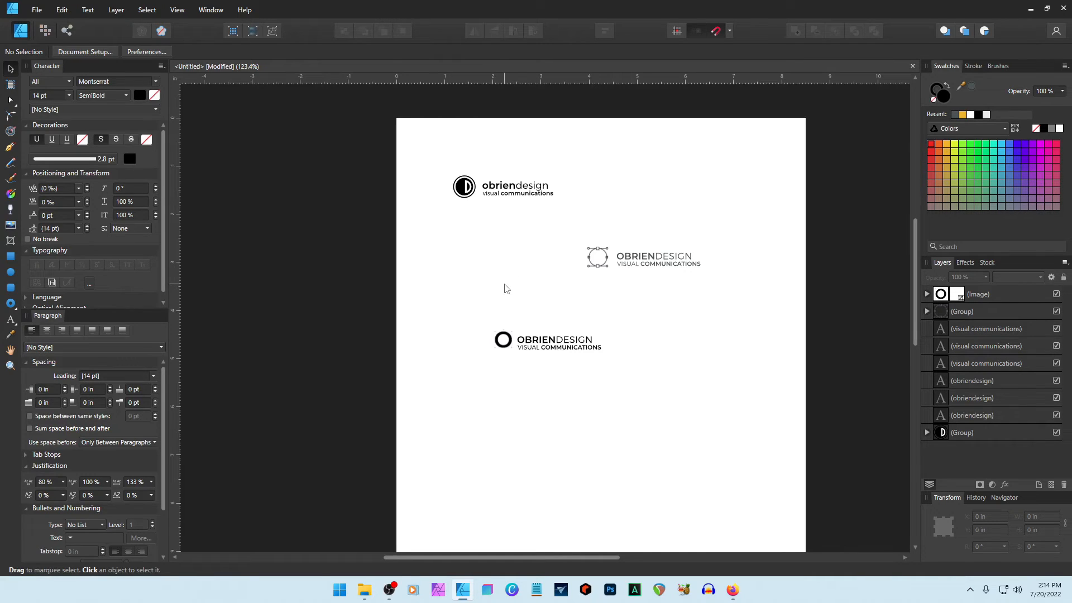
# Draw a circle about 1.41 in across below the logos and give it no fill, keeping the black stroke
pyautogui.scroll(-3, 649, 462)
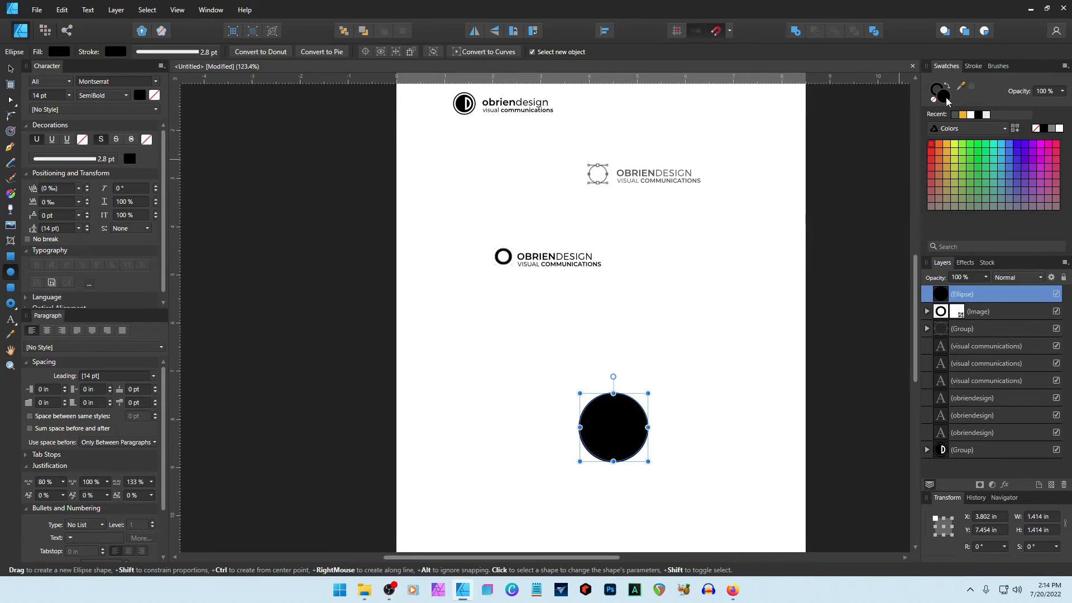
pyautogui.click(935, 101)
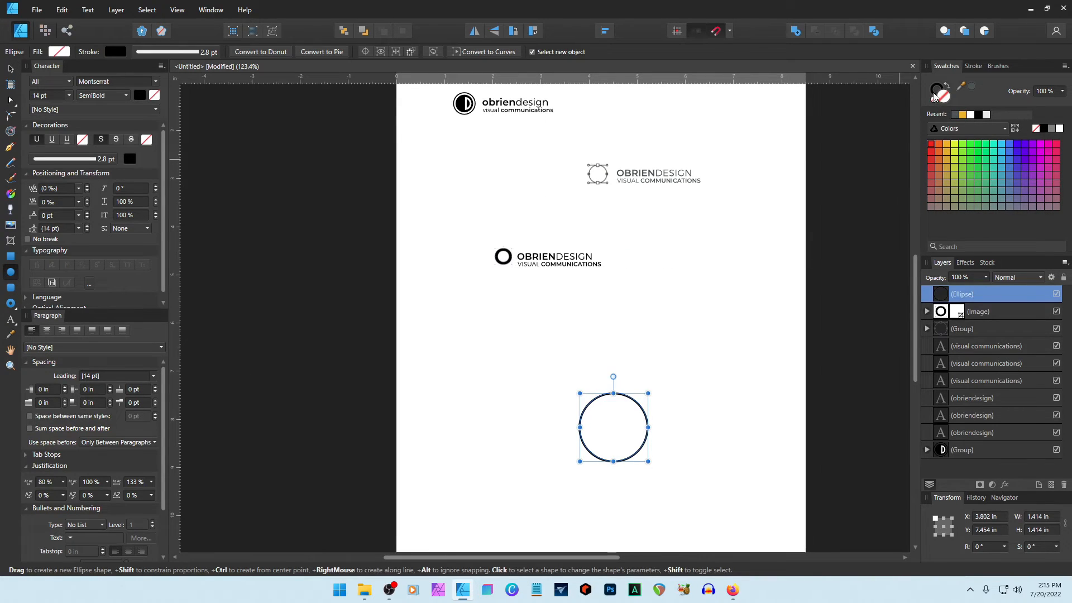
pyautogui.scroll(3, 665, 440)
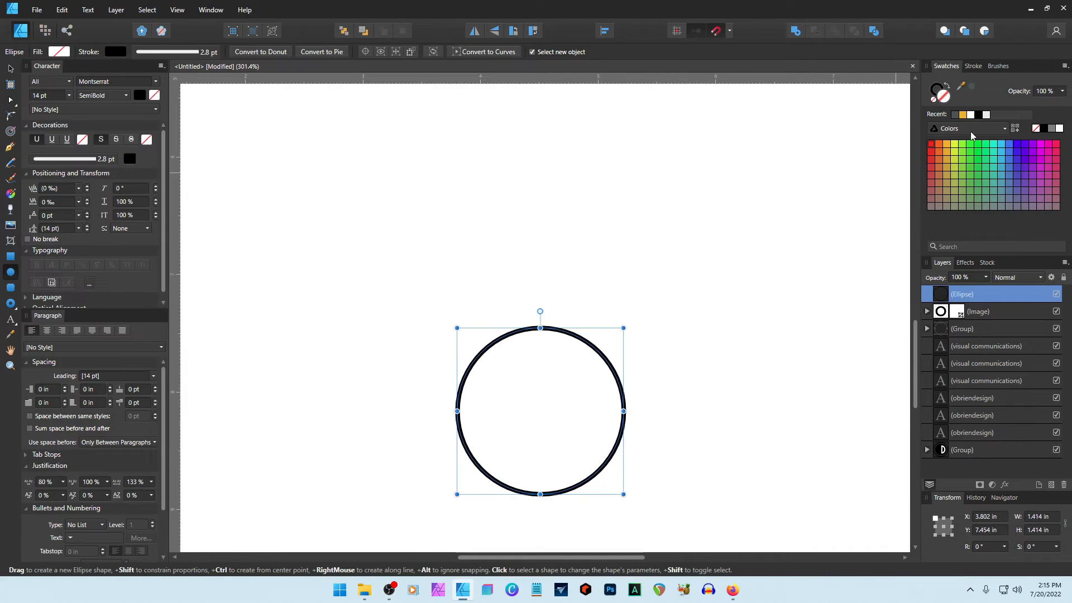
# Thicken the circle's stroke to about 17.7 pt and move the ring up and left
pyautogui.click(973, 67)
pyautogui.moveTo(970, 101); pyautogui.dragTo(990, 101)
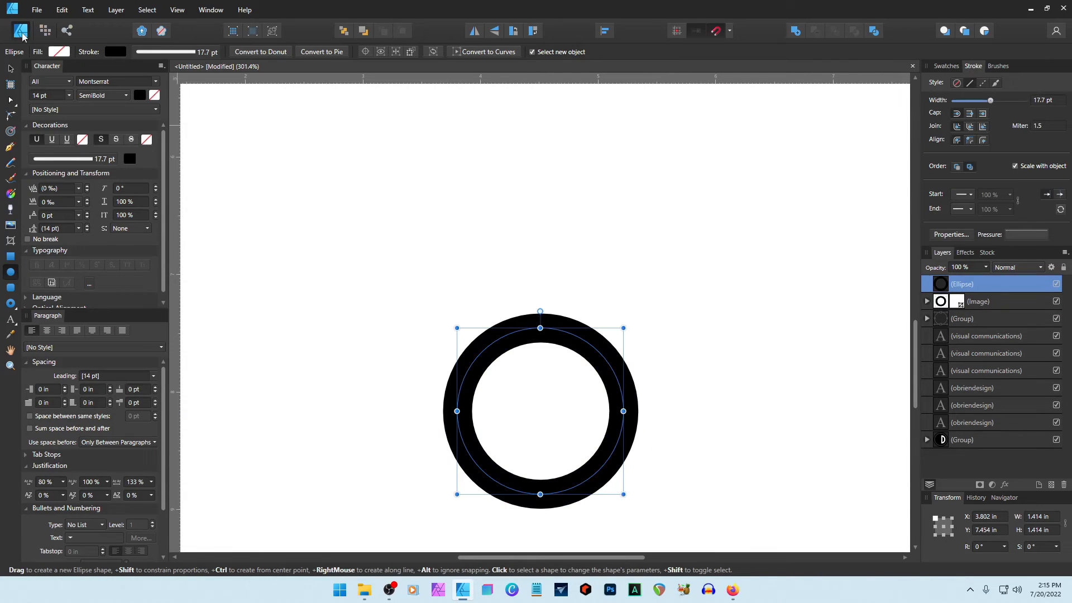
pyautogui.click(10, 70)
pyautogui.moveTo(597, 465); pyautogui.dragTo(457, 375)
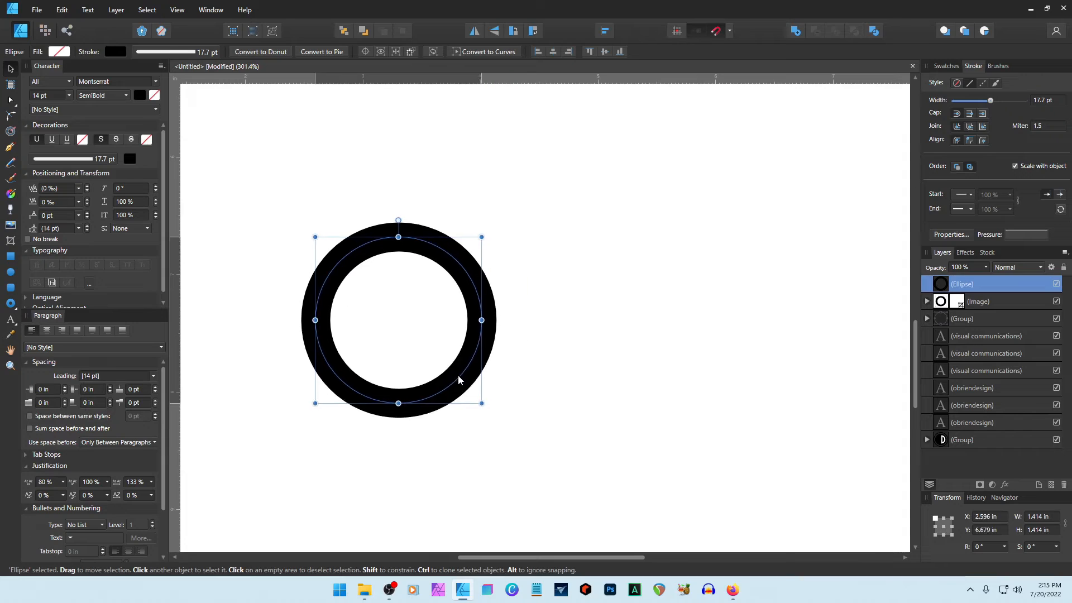
pyautogui.click(603, 340)
# Duplicate the ring, move the copy to the right of the original and scale it down for the bowl of a lowercase d
pyautogui.click(943, 287)
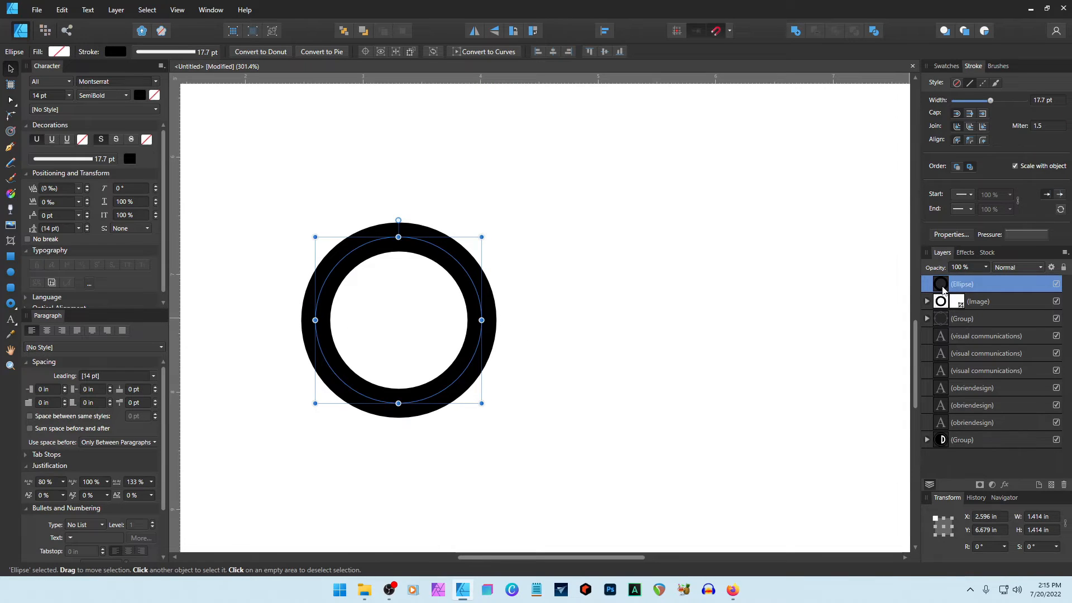
pyautogui.hotkey('ctrl', 'j')
pyautogui.moveTo(318, 335); pyautogui.dragTo(534, 335)
pyautogui.moveTo(691, 233); pyautogui.dragTo(624, 316)
pyautogui.click(648, 296)
# Draw a thin-stroked vertical rectangle about 0.08 in wide and 1.11 in tall at the small ring's right edge as the d's stem
pyautogui.click(12, 256)
pyautogui.moveTo(596, 219); pyautogui.dragTo(645, 378)
pyautogui.moveTo(990, 101); pyautogui.dragTo(975, 101)
pyautogui.scroll(5, 624, 320)
pyautogui.moveTo(569, 256); pyautogui.dragTo(634, 255)
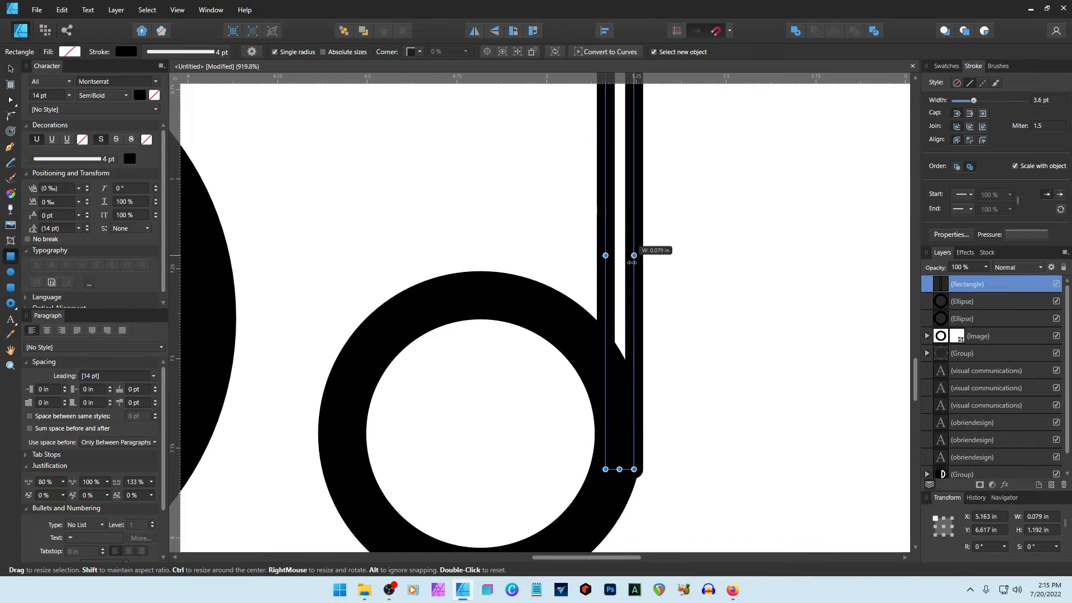
pyautogui.moveTo(619, 469); pyautogui.dragTo(619, 438)
# Fill the stem rectangle with black and shorten it from the top to about 0.81 in tall
pyautogui.click(946, 66)
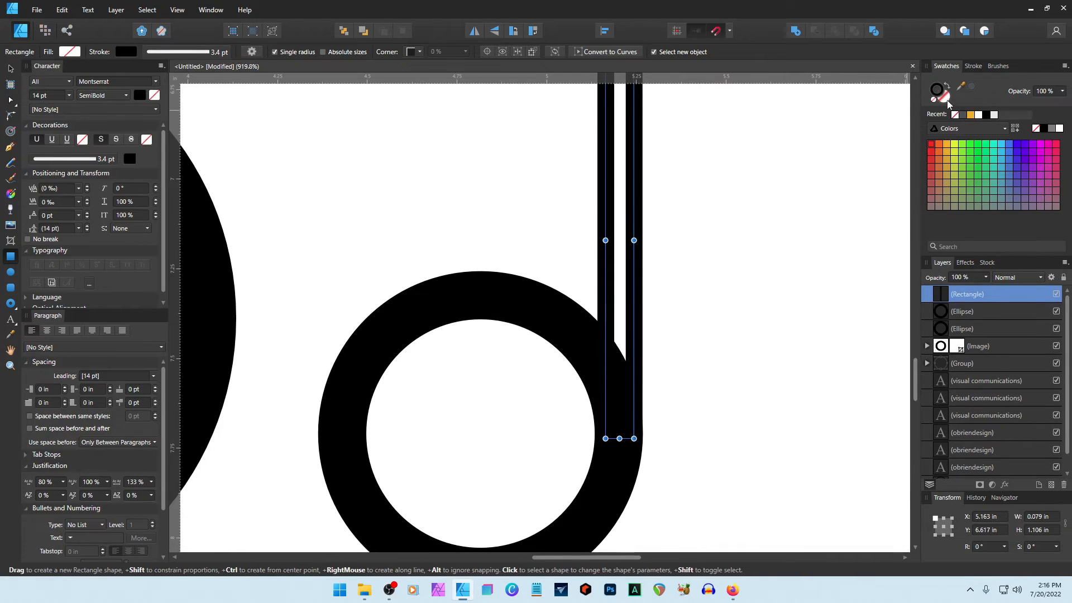
pyautogui.click(986, 115)
pyautogui.scroll(-4, 777, 286)
pyautogui.moveTo(712, 185); pyautogui.dragTo(714, 226)
pyautogui.click(762, 365)
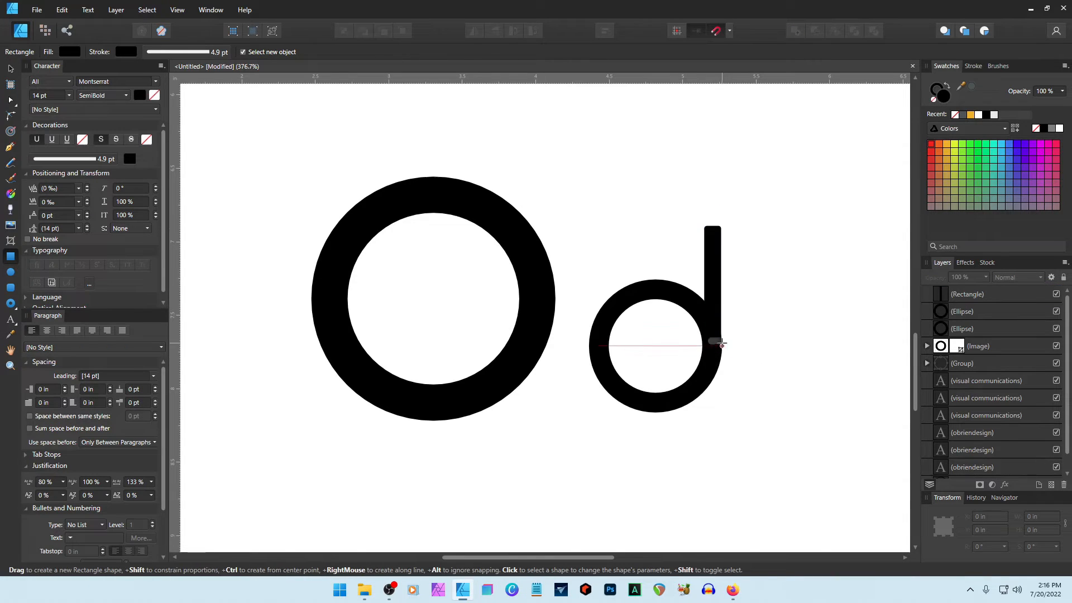
# Set the stem rectangle to 50% opacity and make both its fill and stroke red
pyautogui.scroll(5, 733, 343)
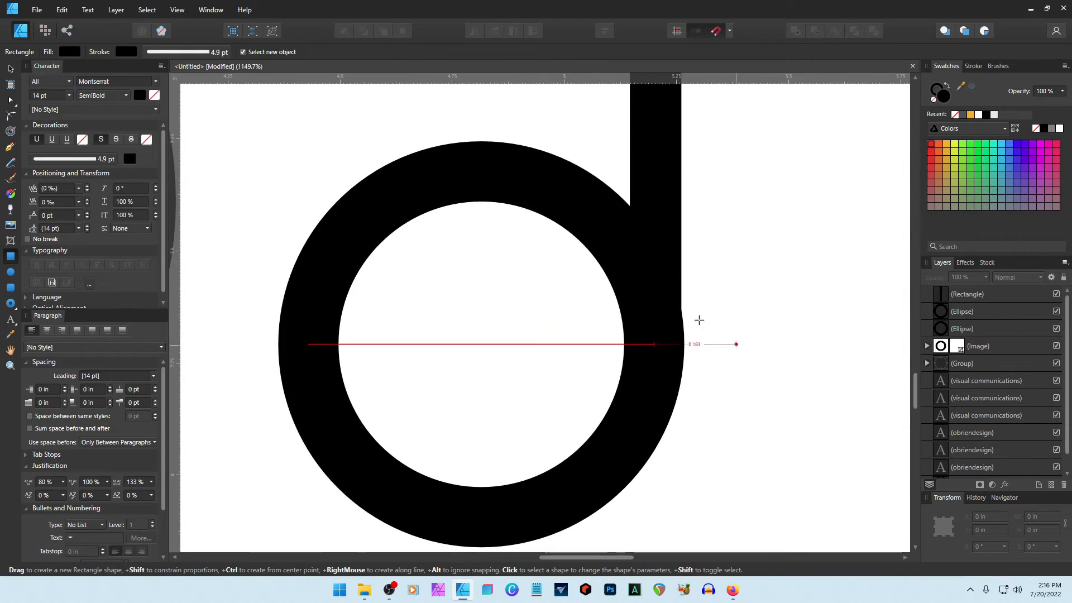
pyautogui.click(969, 294)
pyautogui.click(972, 277)
pyautogui.write('50')
pyautogui.press('Return')
pyautogui.press('v')
pyautogui.click(932, 145)
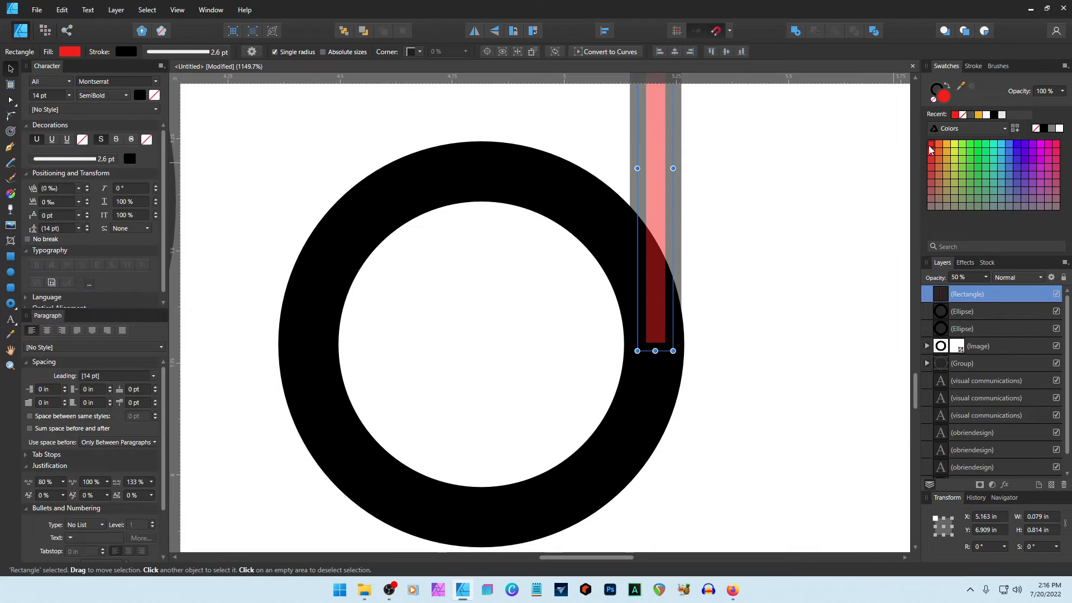
pyautogui.click(936, 91)
pyautogui.click(930, 145)
# Widen the stem rectangle to about 0.097 in so its sides line up with the small ring's thickness, and fine-tune its position
pyautogui.click(720, 342)
pyautogui.scroll(3, 720, 342)
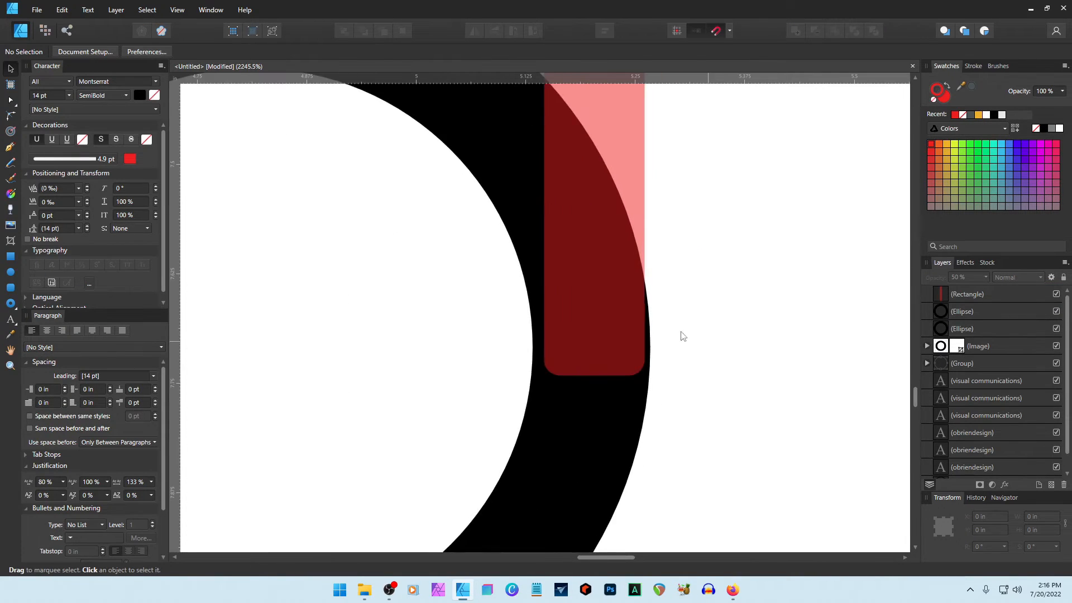
pyautogui.click(584, 239)
pyautogui.scroll(3, 584, 239)
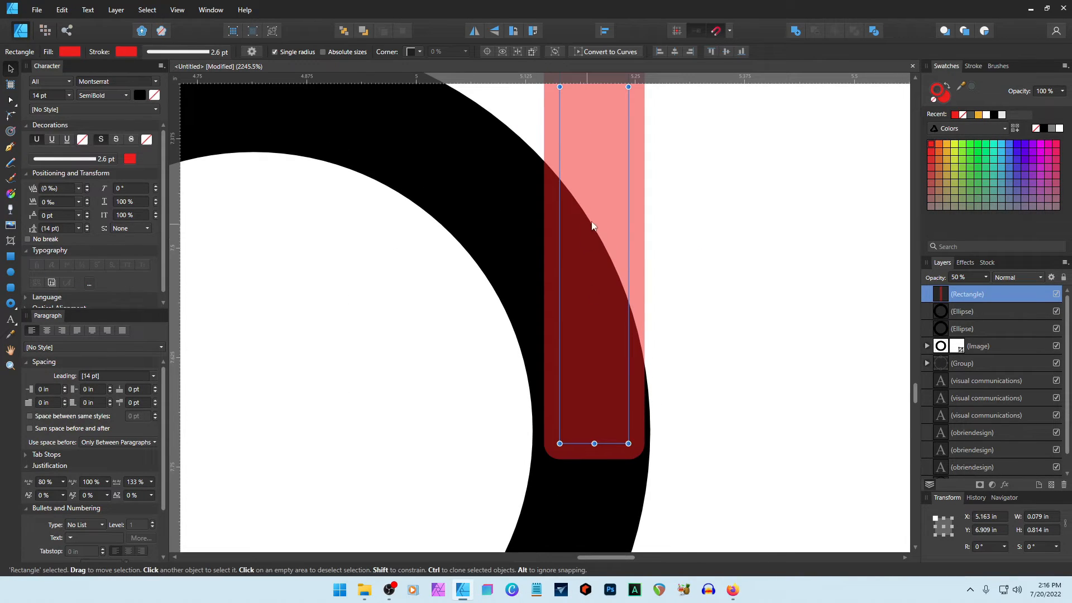
pyautogui.scroll(1, 591, 221)
pyautogui.moveTo(556, 105); pyautogui.dragTo(547, 106)
pyautogui.moveTo(630, 103); pyautogui.dragTo(633, 104)
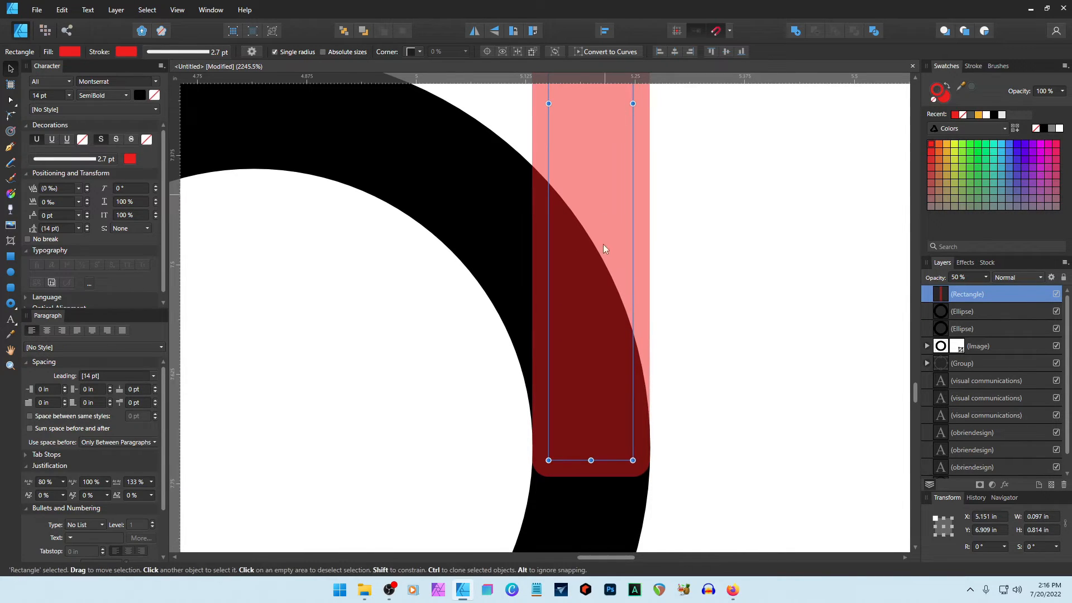
pyautogui.scroll(5, 628, 371)
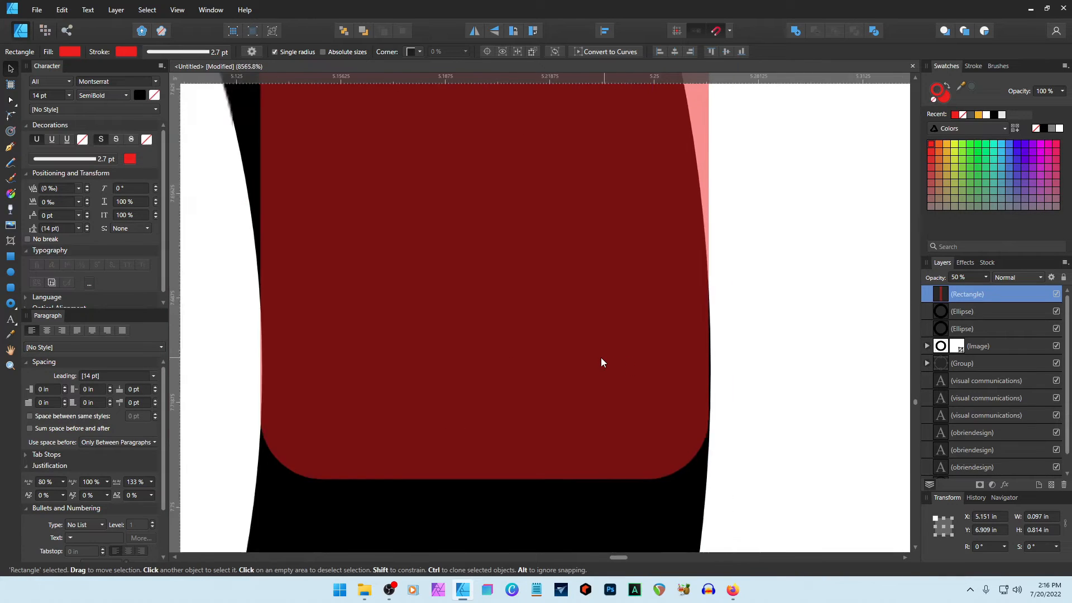
pyautogui.scroll(-1, 602, 359)
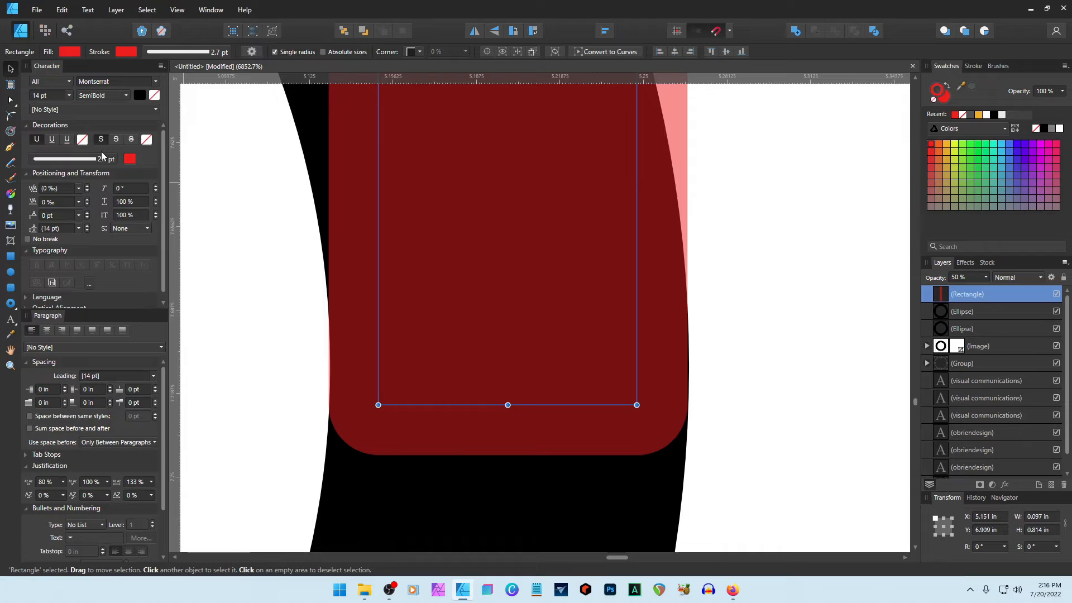
pyautogui.moveTo(458, 256); pyautogui.dragTo(460, 253)
# Change the stem rectangle's fill and stroke to black and its opacity to 100%
pyautogui.scroll(-5, 575, 390)
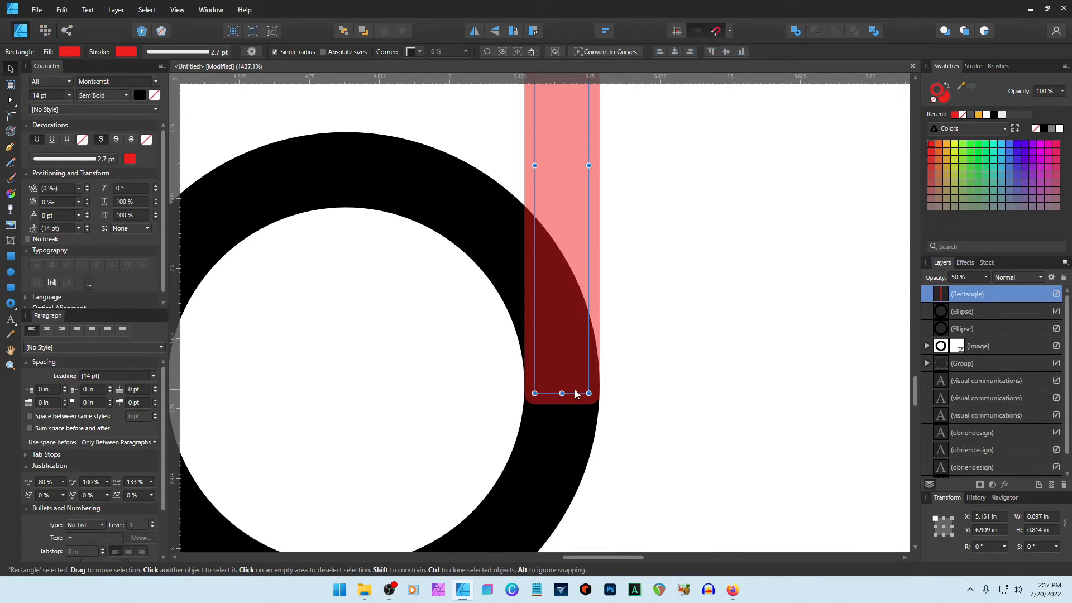
pyautogui.click(994, 115)
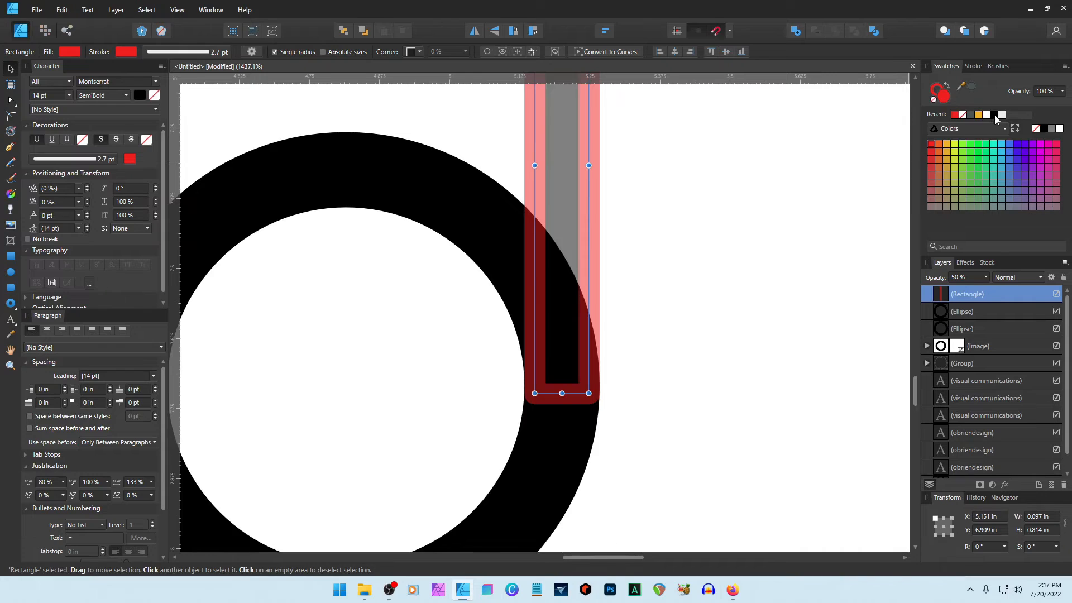
pyautogui.write('10')
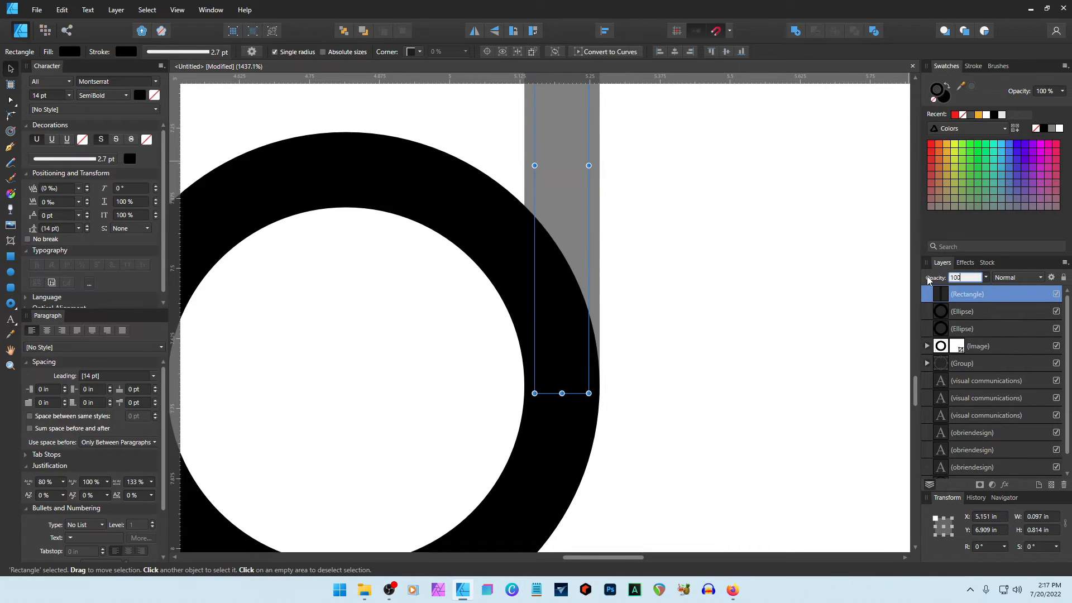
pyautogui.write('0')
pyautogui.press('Return')
# Enlarge the large ring to about 1.81 in across, reposition it beside the d, and thin its stroke to about 14.3 pt
pyautogui.scroll(-4, 514, 232)
pyautogui.moveTo(513, 191); pyautogui.dragTo(732, 485)
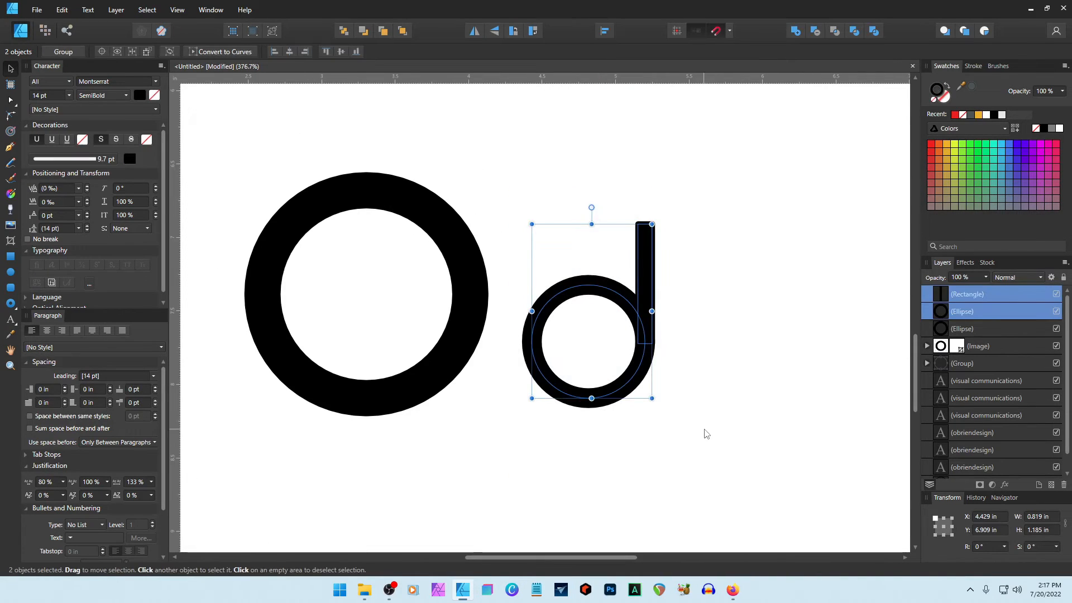
pyautogui.click(446, 383)
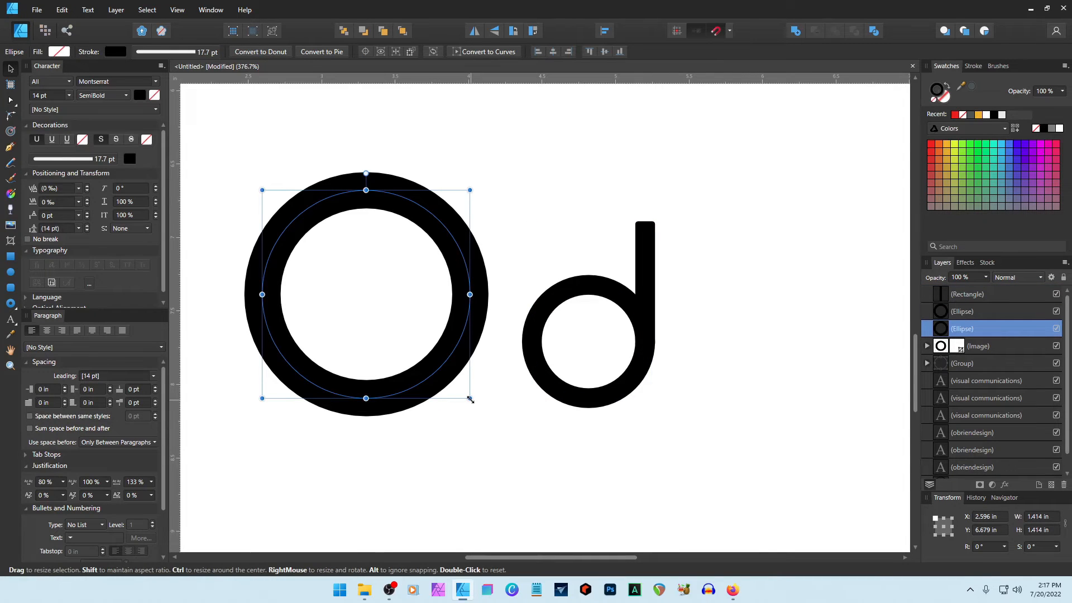
pyautogui.moveTo(470, 400); pyautogui.dragTo(524, 465)
pyautogui.moveTo(492, 431); pyautogui.dragTo(440, 398)
pyautogui.click(973, 67)
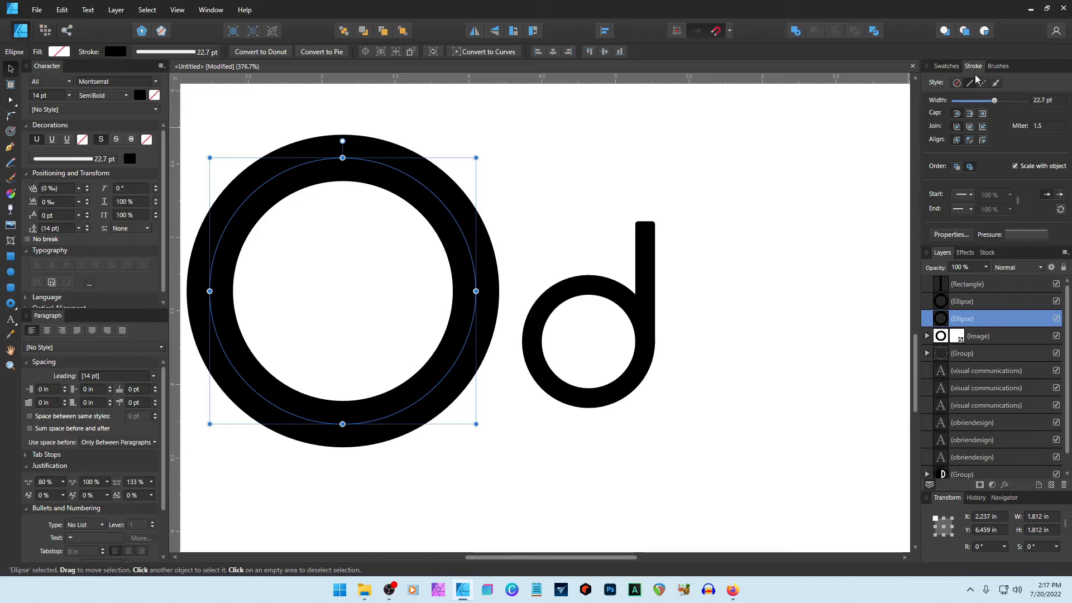
pyautogui.moveTo(994, 102); pyautogui.dragTo(988, 101)
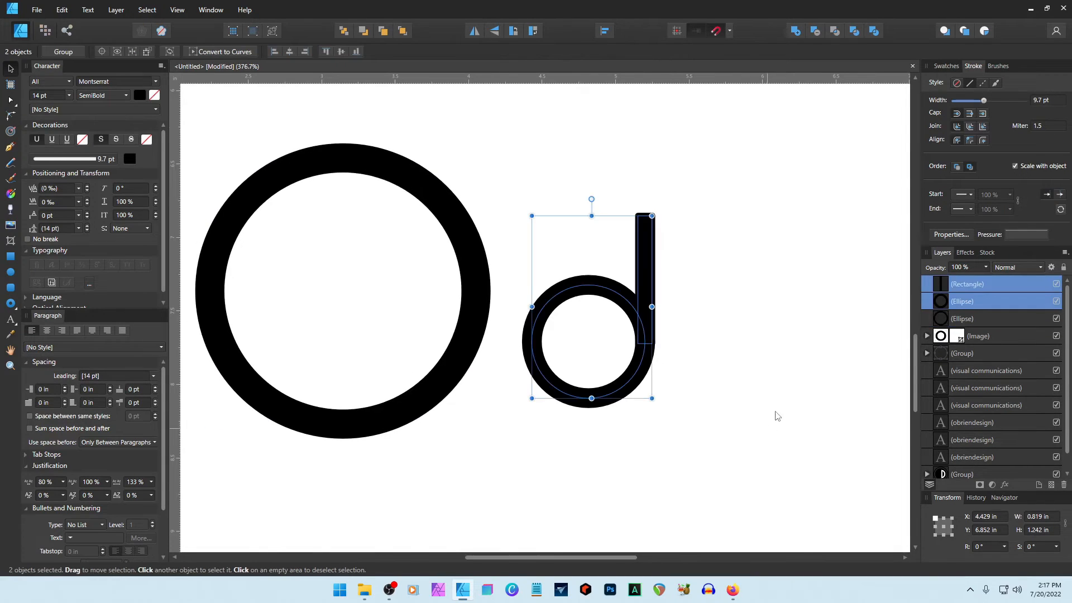
# Group the d's stem and small ring and move the group to the center of the large ring
pyautogui.click(796, 31)
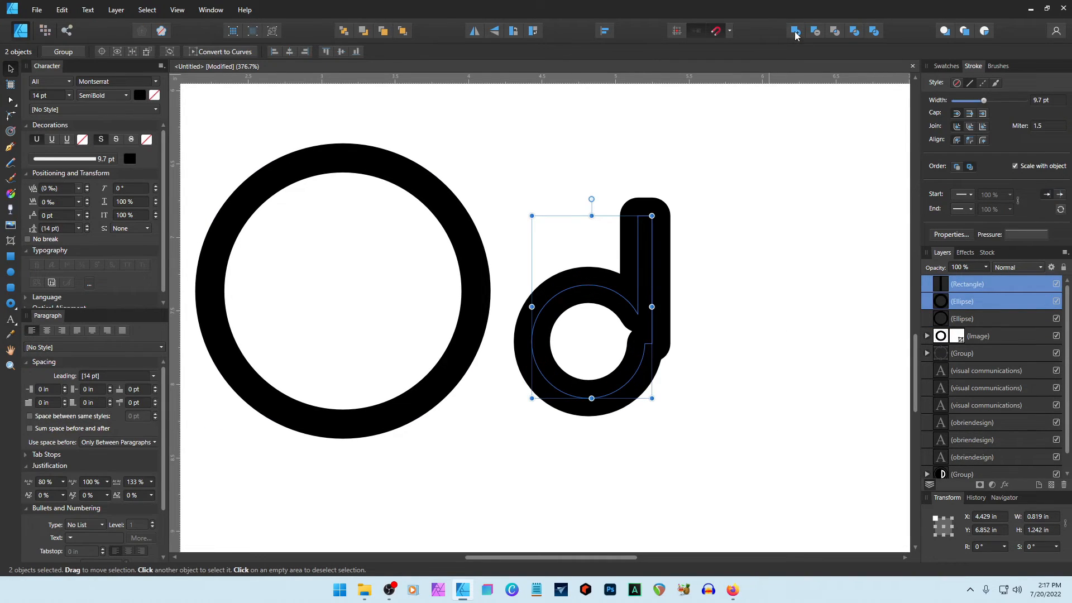
pyautogui.hotkey('ctrl', 'z')
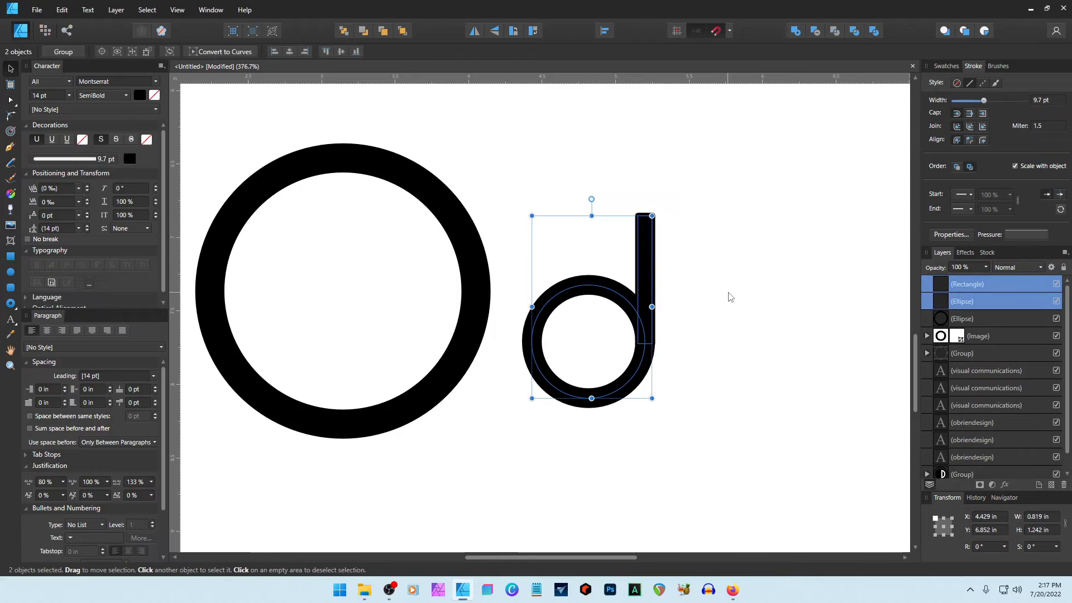
pyautogui.hotkey('ctrl', 'g')
pyautogui.moveTo(647, 332); pyautogui.dragTo(398, 315)
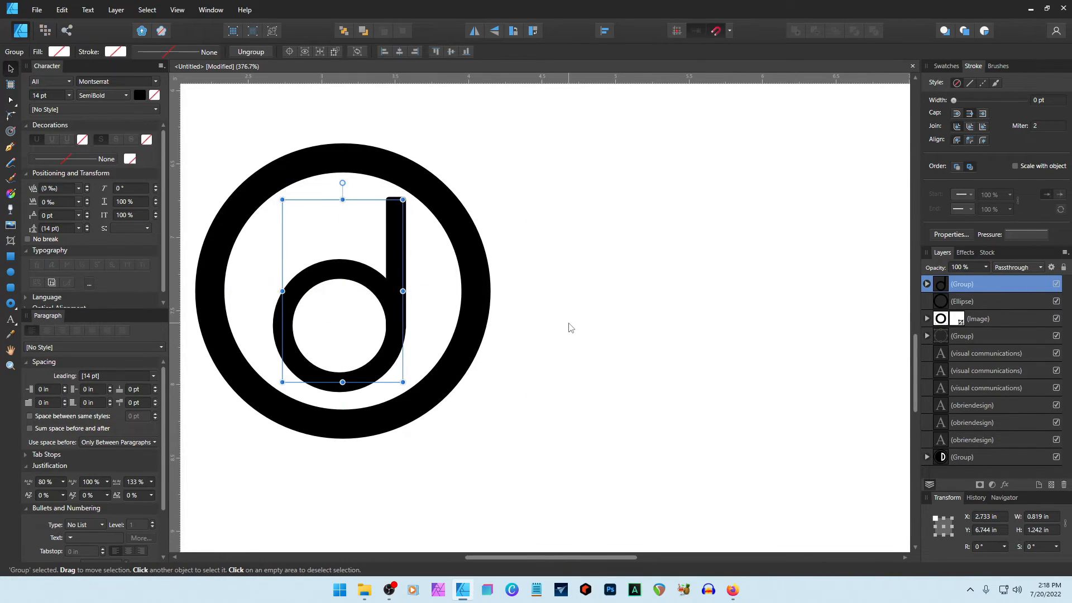
pyautogui.click(555, 430)
pyautogui.scroll(-5, 561, 487)
pyautogui.scroll(4, 543, 436)
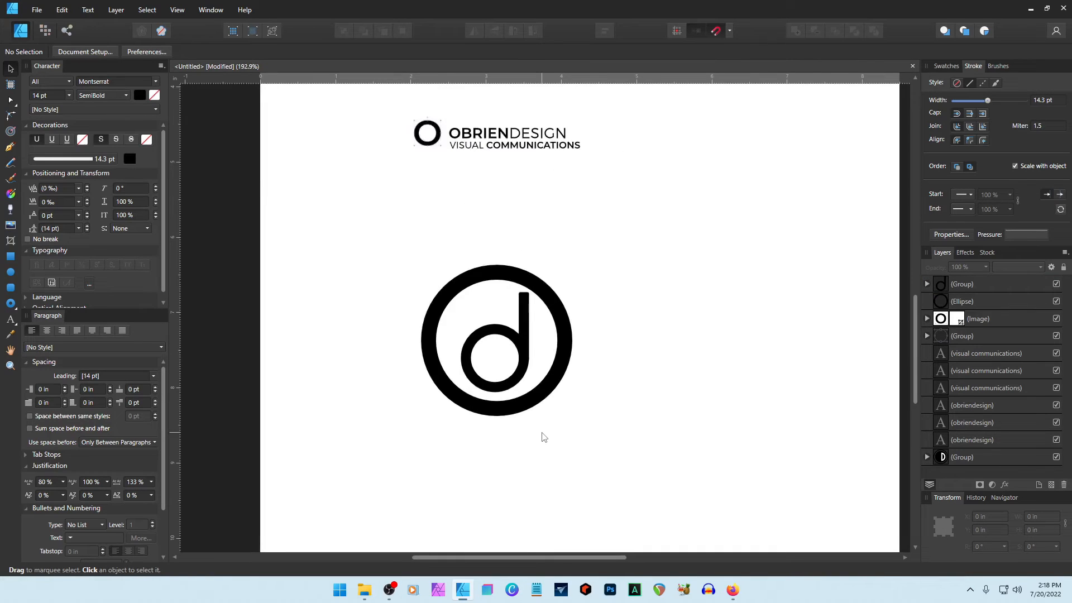
# Set the d stem's stroke to about 4.5 pt and shorten the stem from its upper end to about 0.79 in
pyautogui.click(455, 280)
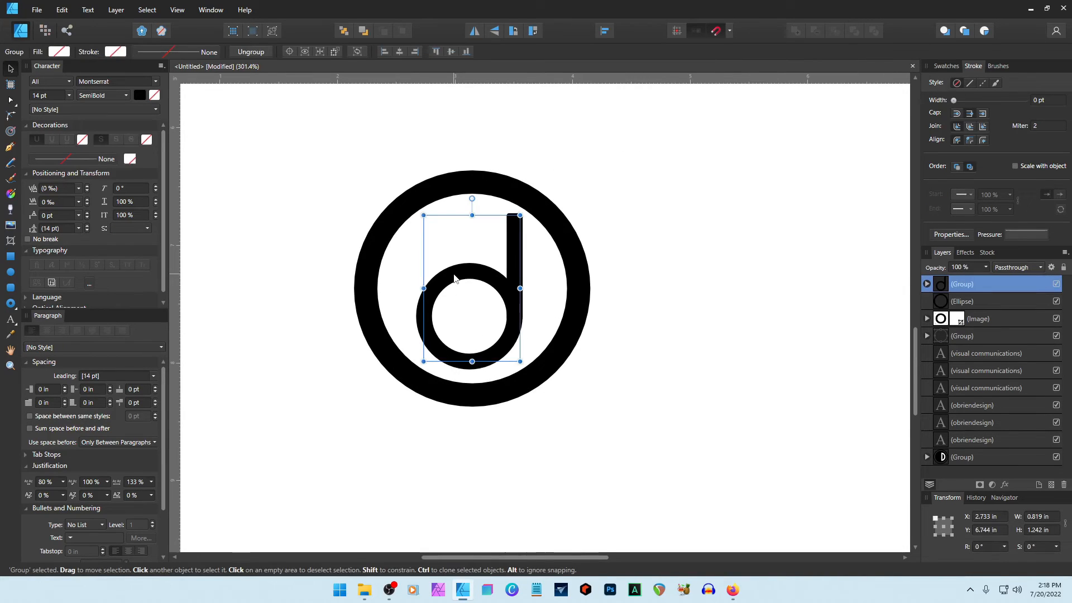
pyautogui.click(926, 283)
pyautogui.click(970, 302)
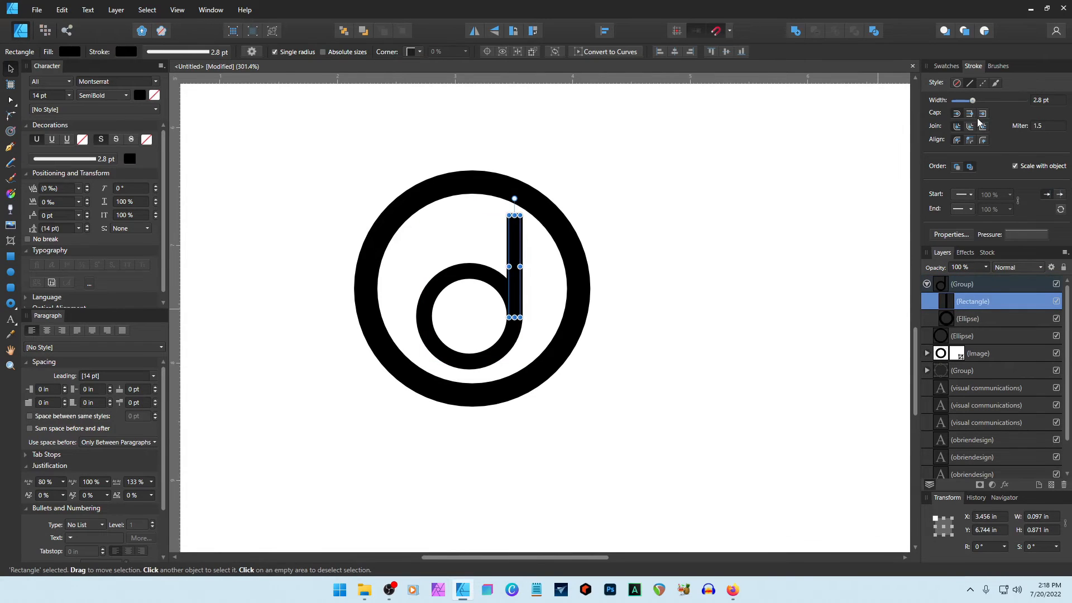
pyautogui.moveTo(972, 100); pyautogui.dragTo(976, 101)
pyautogui.moveTo(514, 216); pyautogui.dragTo(514, 225)
pyautogui.click(970, 284)
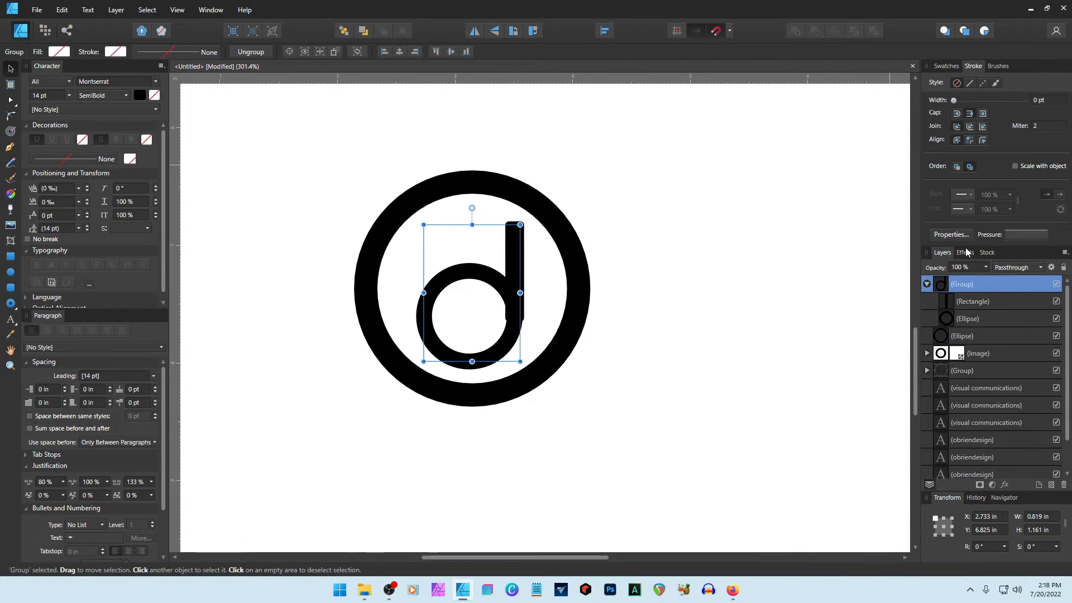
# Thicken the d's small ring stroke and adjust the stem's stroke to match its thickness
pyautogui.click(967, 319)
pyautogui.click(976, 299)
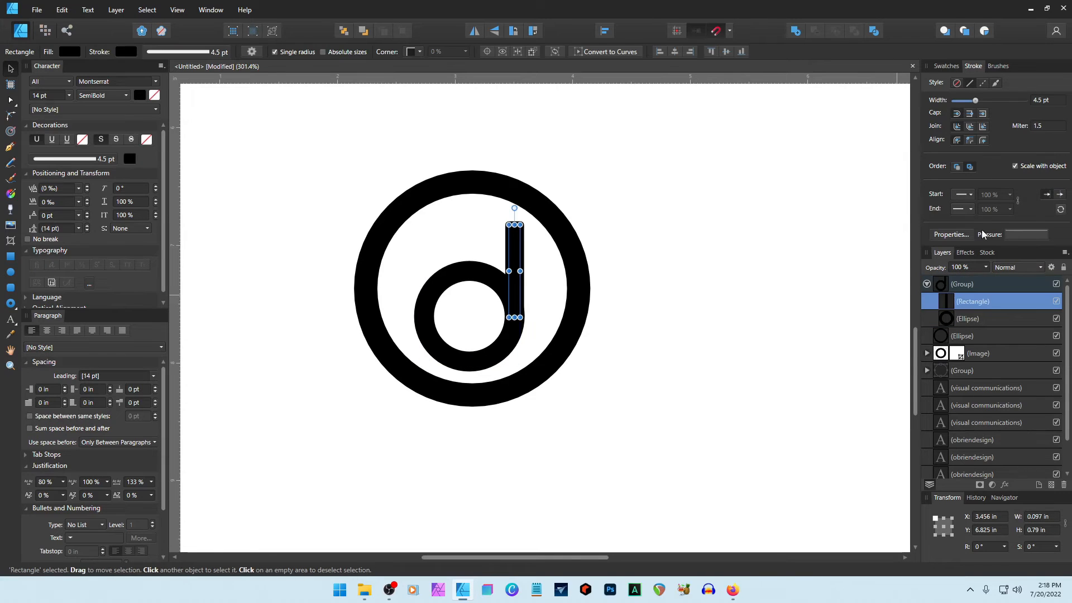
pyautogui.moveTo(975, 102); pyautogui.dragTo(976, 103)
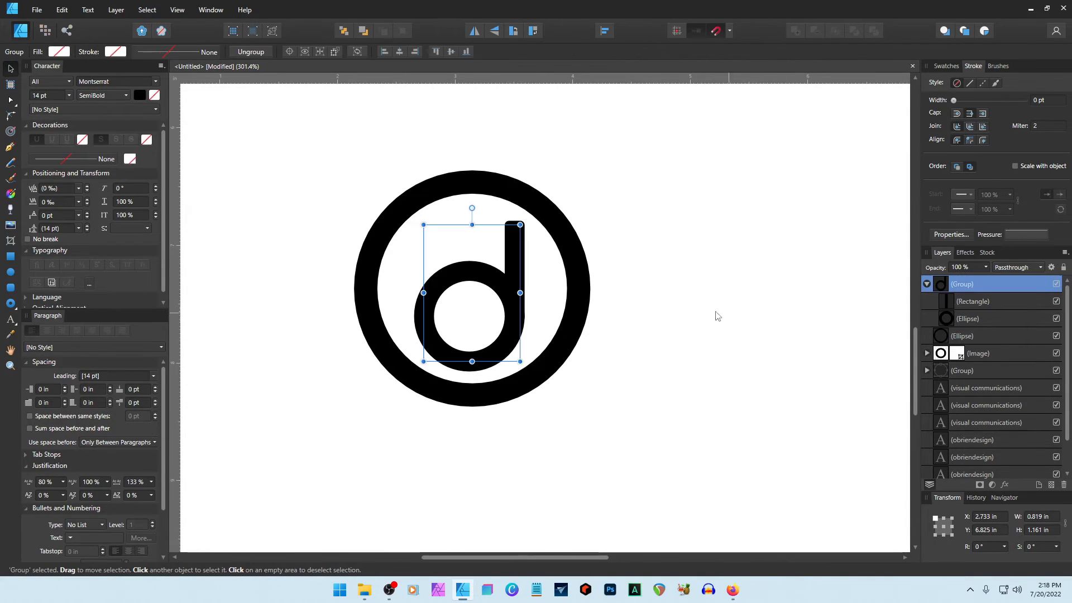
# Center the d group vertically inside the large ring and thin the large ring's stroke to 11.5 pt
pyautogui.click(698, 316)
pyautogui.click(927, 284)
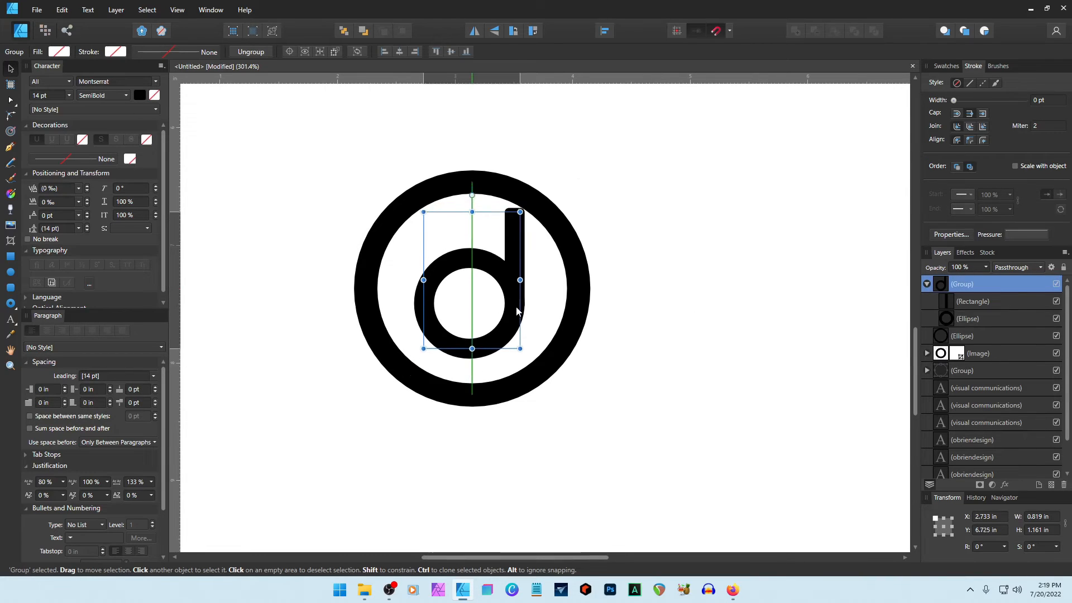
pyautogui.click(962, 335)
pyautogui.moveTo(993, 101); pyautogui.dragTo(985, 101)
pyautogui.click(645, 328)
pyautogui.scroll(-4, 682, 323)
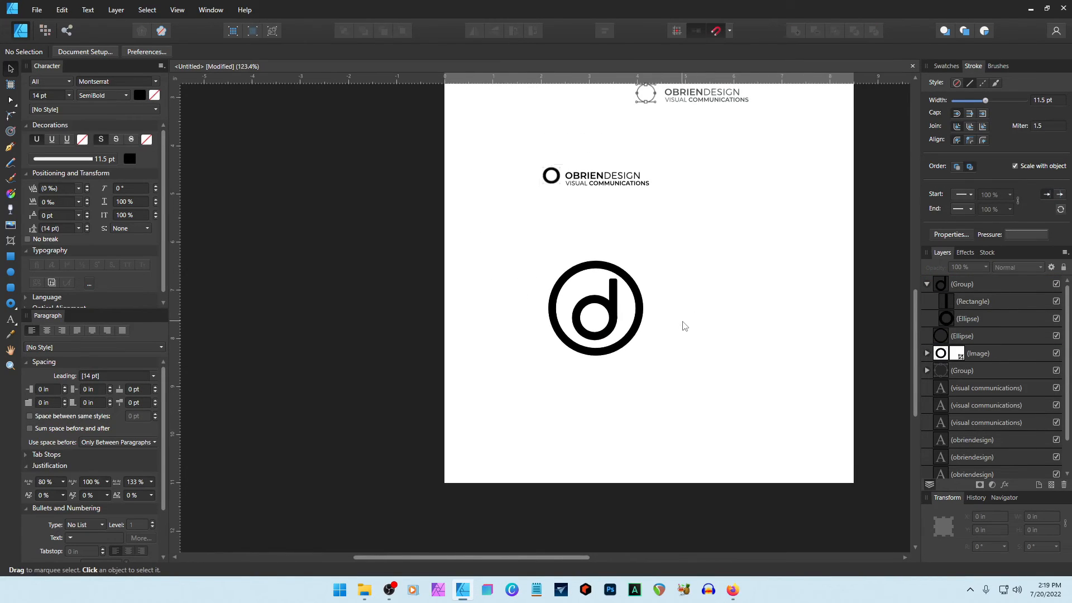
# Try rotating the large ring and d together to 30° and on to 90°
pyautogui.hscroll(3, 501, 497)
pyautogui.moveTo(385, 228); pyautogui.dragTo(570, 415)
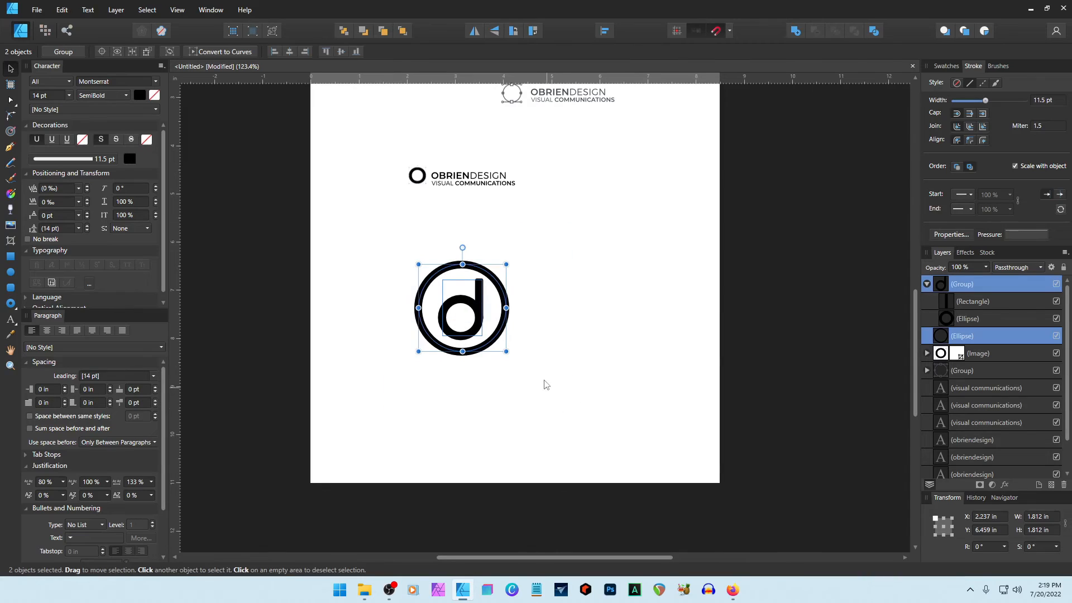
pyautogui.moveTo(511, 357); pyautogui.dragTo(533, 328)
pyautogui.click(563, 363)
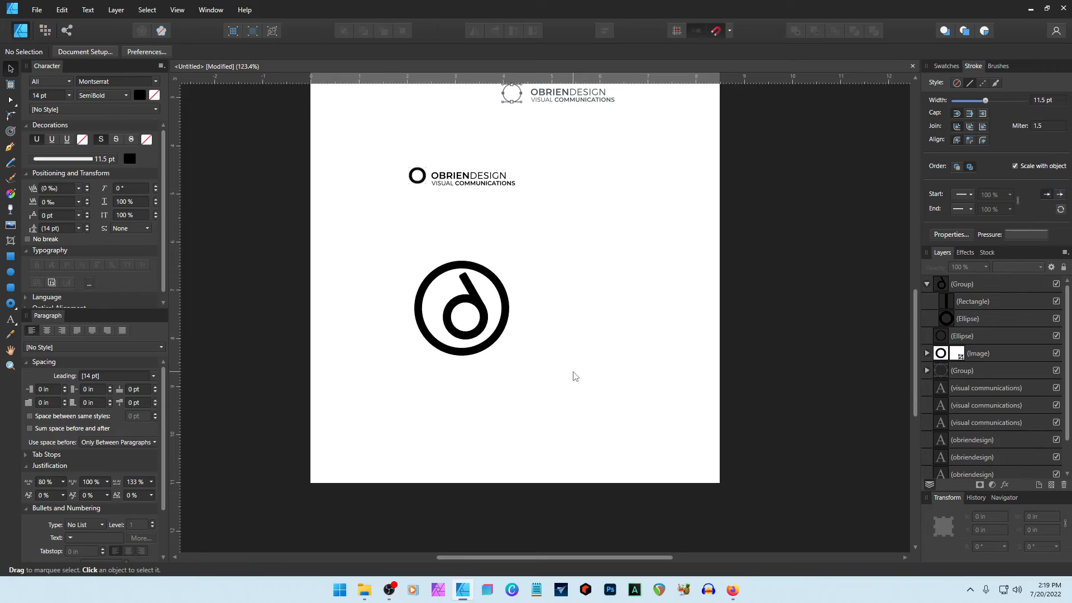
pyautogui.moveTo(371, 239); pyautogui.dragTo(604, 427)
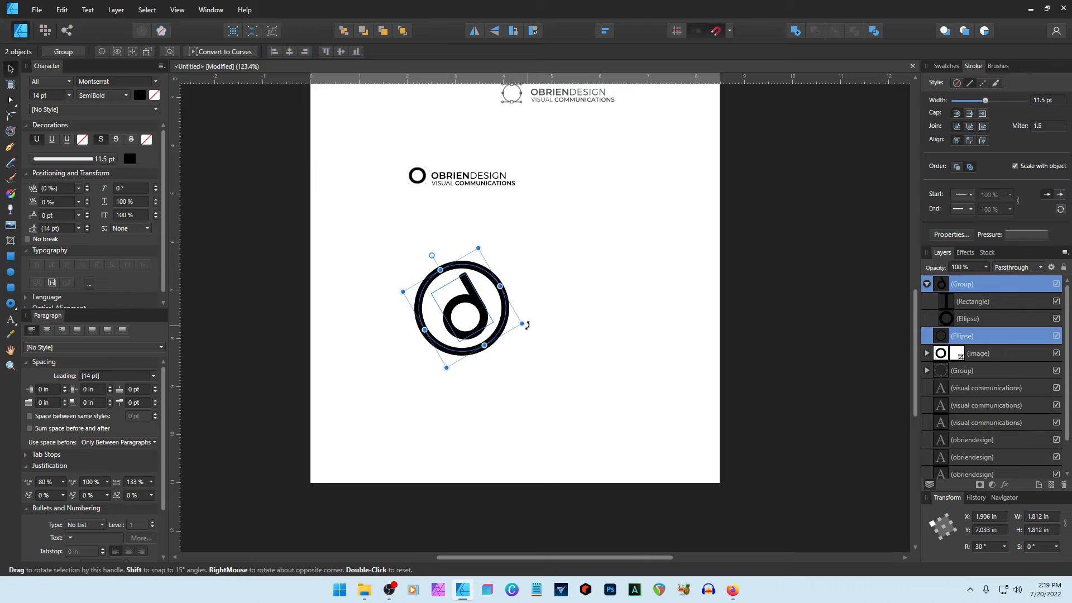
pyautogui.moveTo(522, 323); pyautogui.dragTo(520, 234)
pyautogui.click(631, 430)
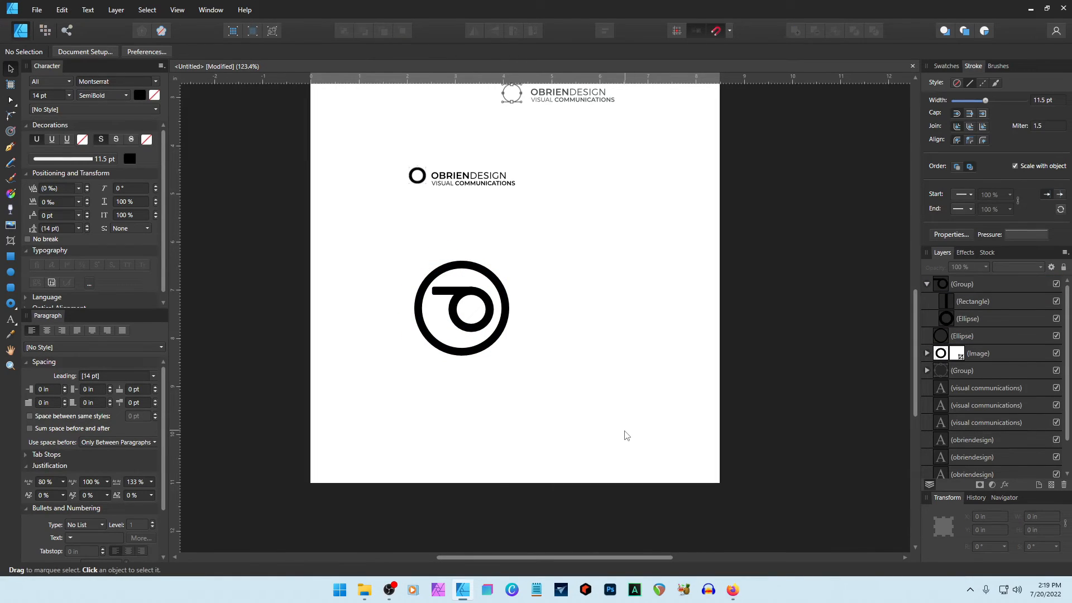
# Rotate the ring and d to 180° and back to upright, and try a horizontal flip
pyautogui.moveTo(389, 235); pyautogui.dragTo(614, 419)
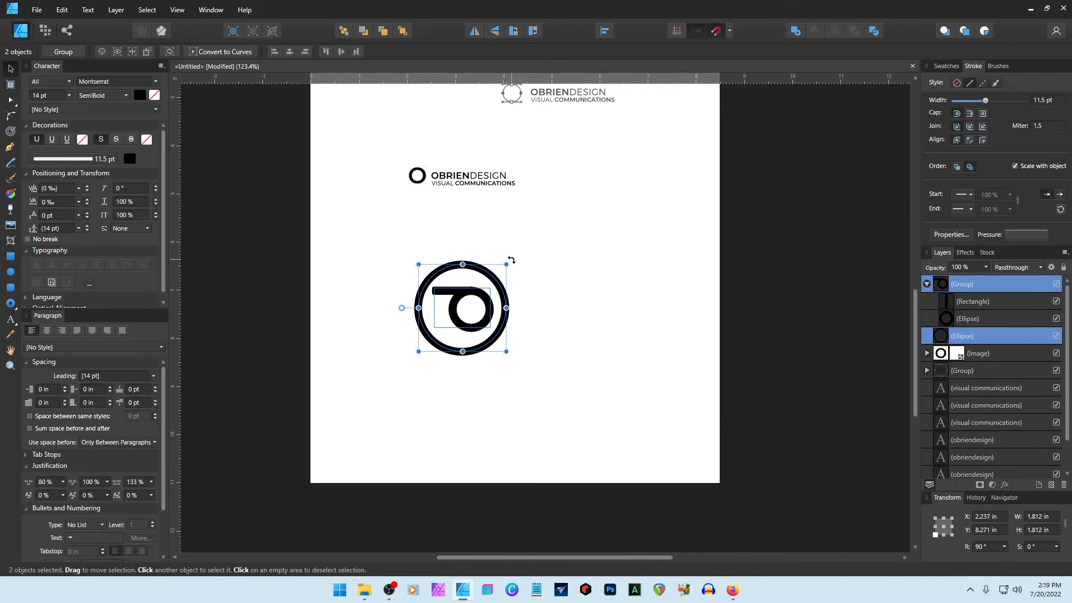
pyautogui.moveTo(513, 263); pyautogui.dragTo(572, 380)
pyautogui.click(706, 290)
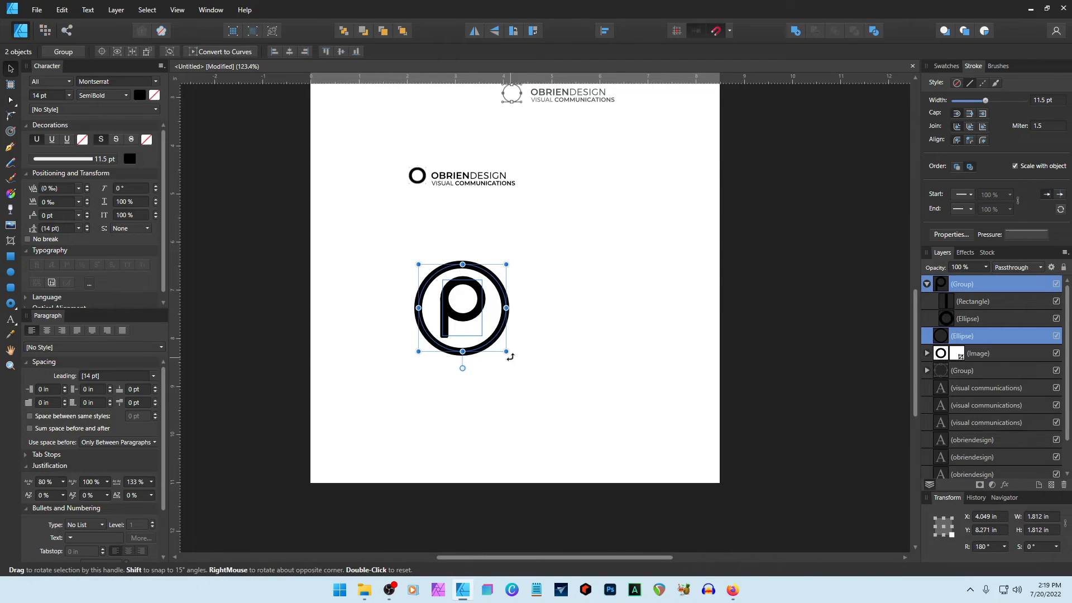
pyautogui.moveTo(506, 351); pyautogui.dragTo(371, 230)
pyautogui.click(476, 33)
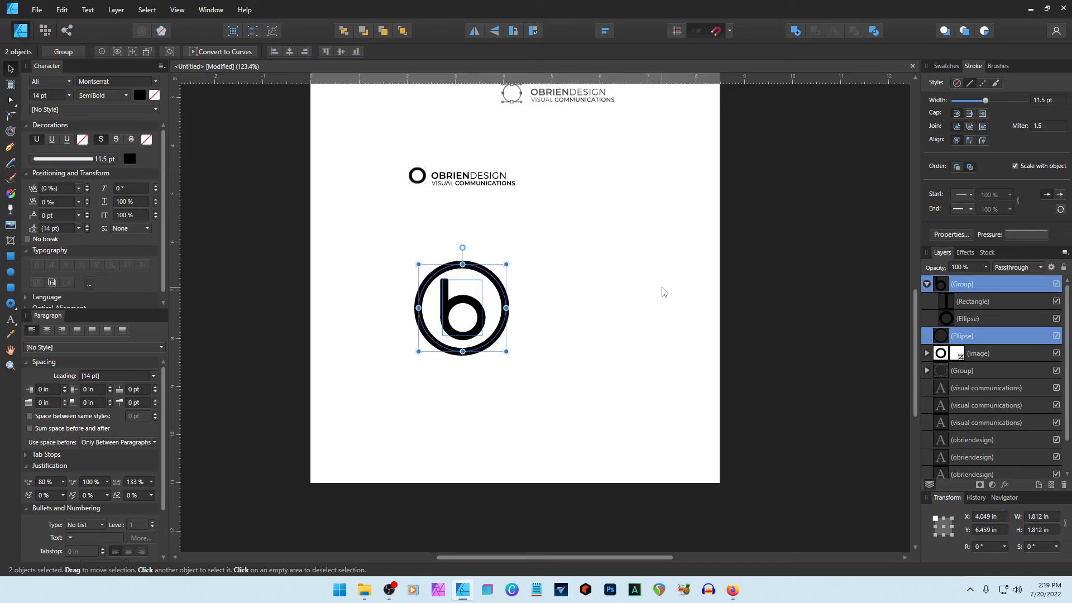
pyautogui.click(475, 35)
pyautogui.click(597, 313)
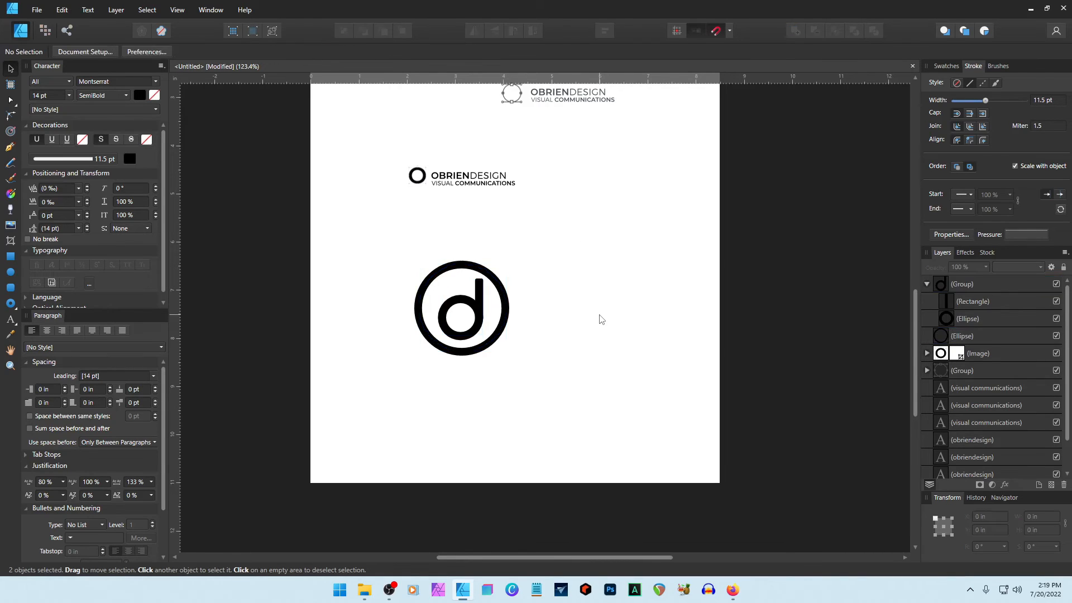
# Move the d group toward the lower right of the large ring so their outer edges merge
pyautogui.click(480, 315)
pyautogui.moveTo(478, 308); pyautogui.dragTo(498, 314)
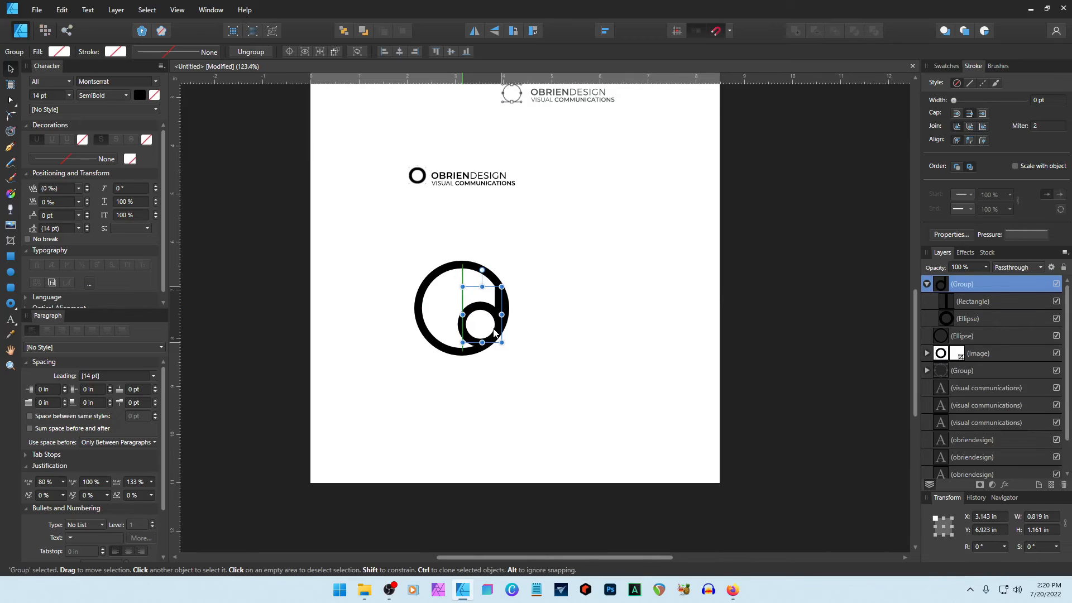
pyautogui.click(541, 352)
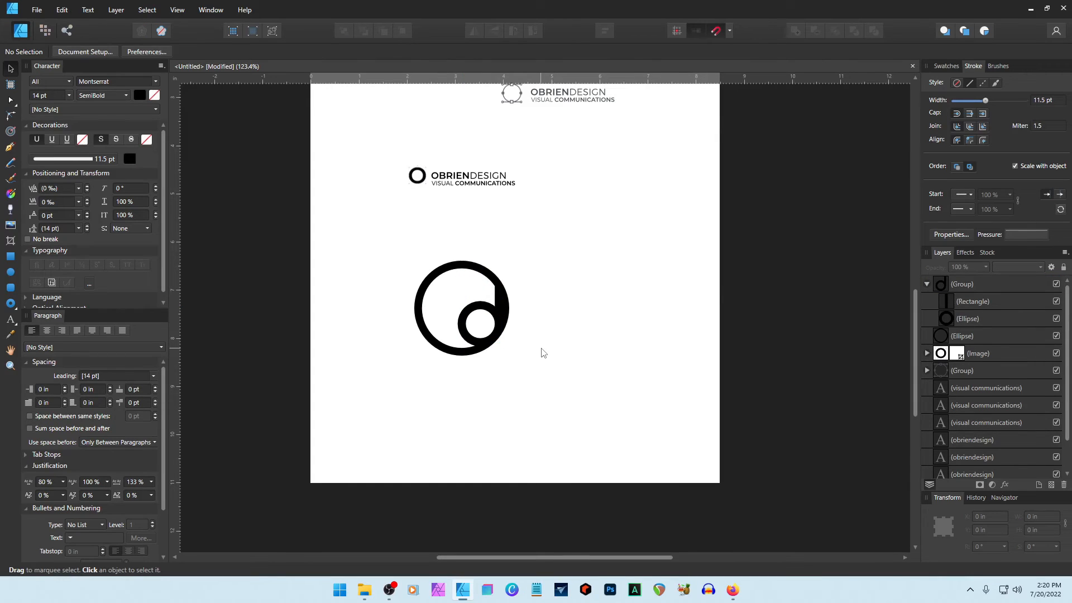
pyautogui.scroll(3, 588, 324)
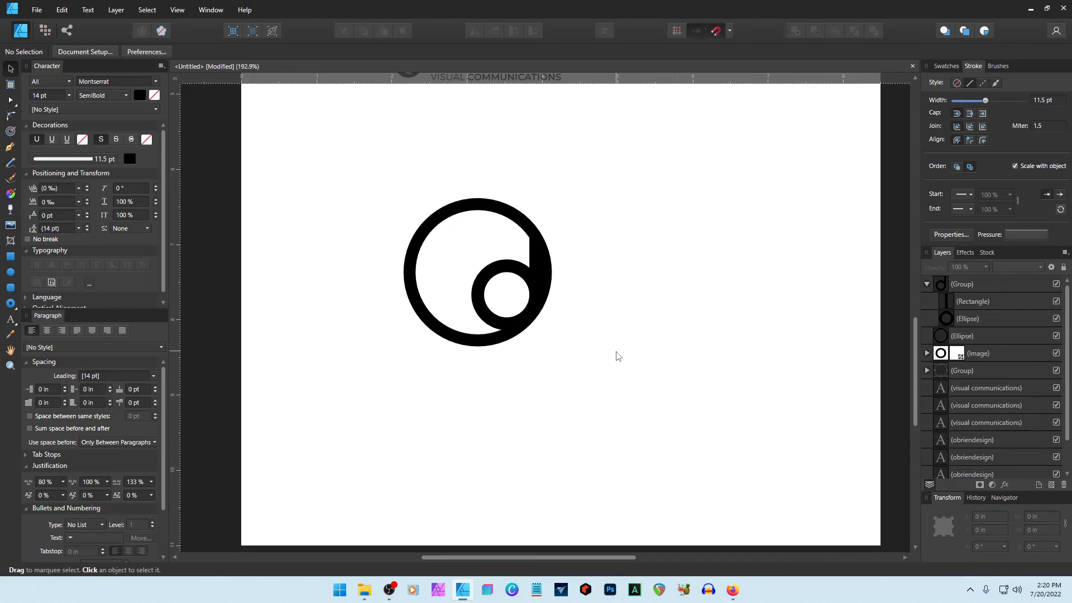
# Group the large ring with the d and scale the emblem down to about 0.45 in wide
pyautogui.moveTo(323, 164); pyautogui.dragTo(679, 447)
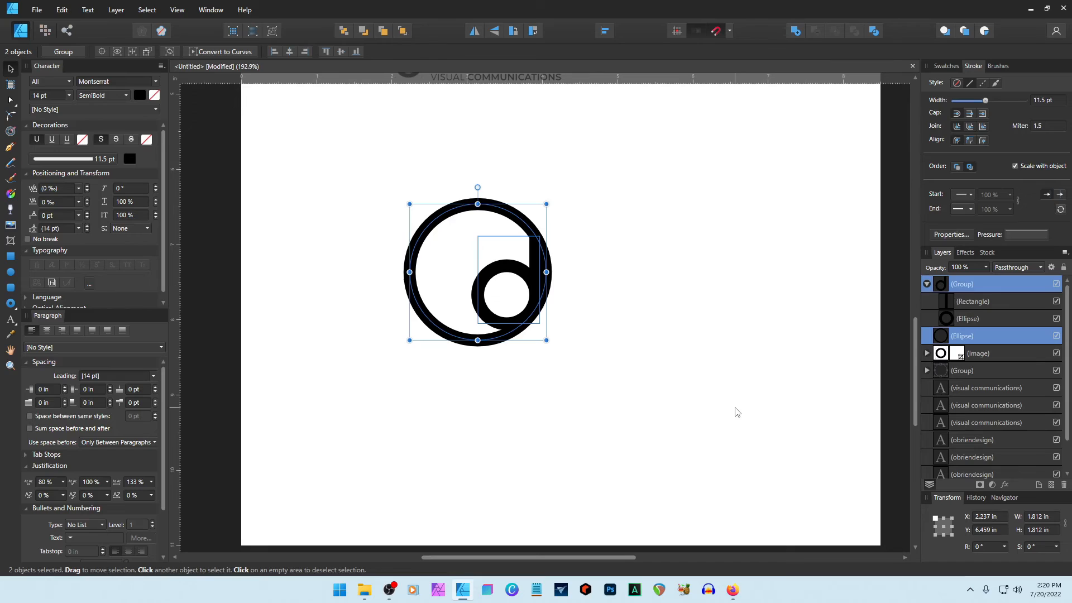
pyautogui.hotkey('ctrl', 'g')
pyautogui.moveTo(523, 322); pyautogui.dragTo(438, 239)
pyautogui.click(488, 287)
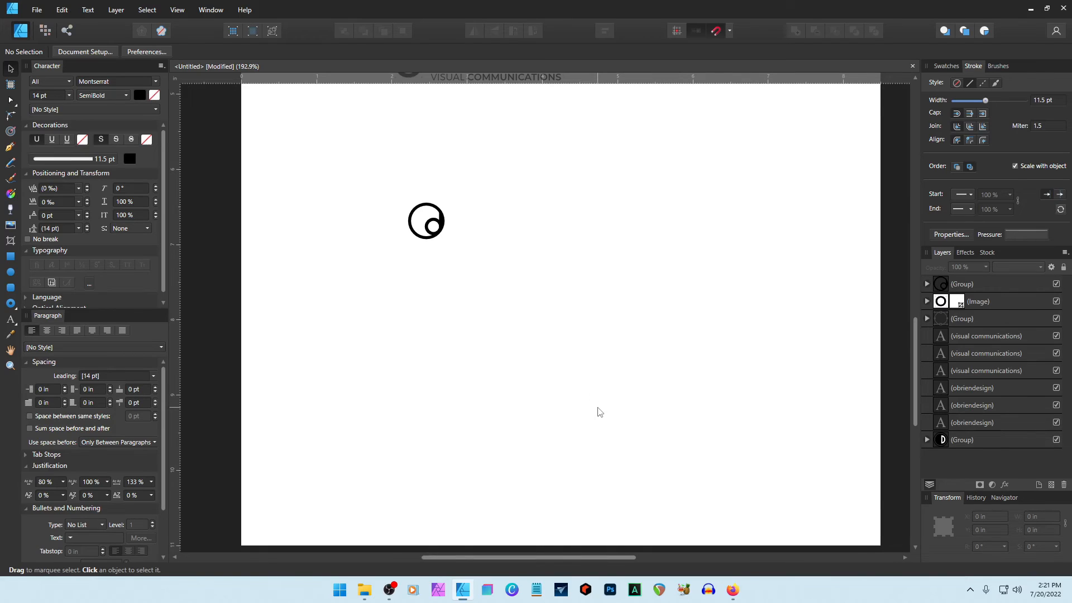
# Paste copies of the lowercase obriendesign and visual communications text and place them beside the emblem
pyautogui.scroll(6, 598, 410)
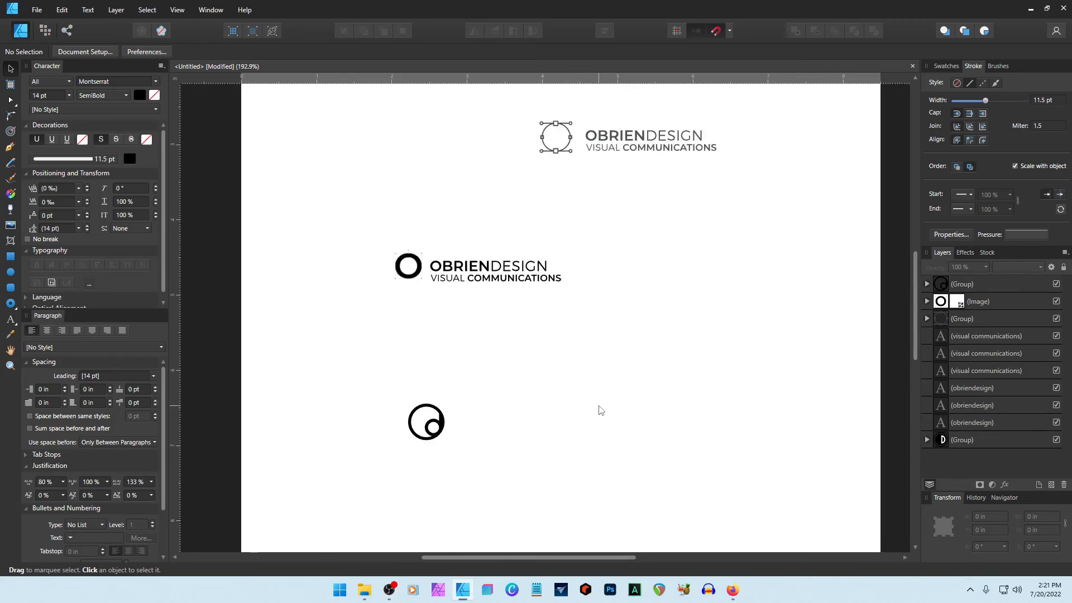
pyautogui.scroll(-7, 499, 400)
pyautogui.hotkey('ctrl', 'v')
pyautogui.moveTo(431, 301); pyautogui.dragTo(433, 361)
pyautogui.hotkey('ctrl', 'z')
pyautogui.moveTo(424, 311); pyautogui.dragTo(491, 367)
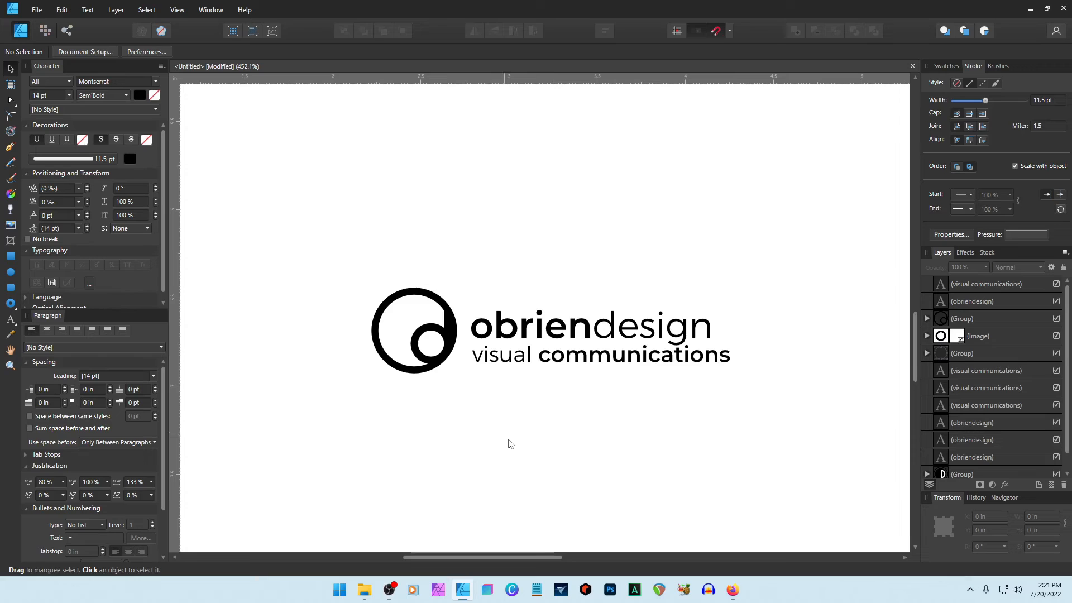
# Fine-tune the position of the visual communications line beneath the obriendesign text
pyautogui.click(574, 339)
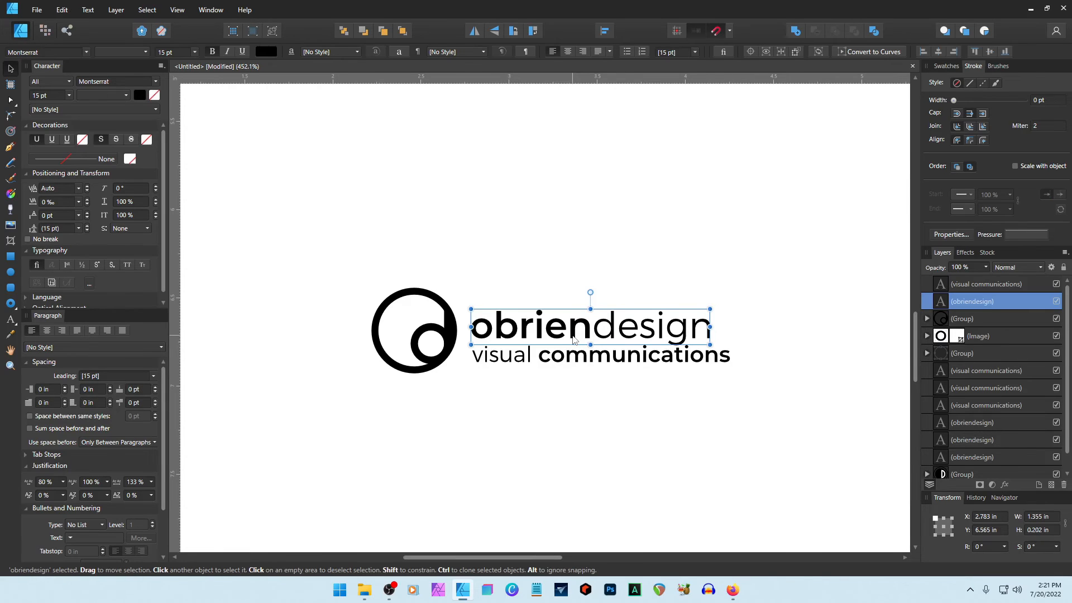
pyautogui.click(595, 414)
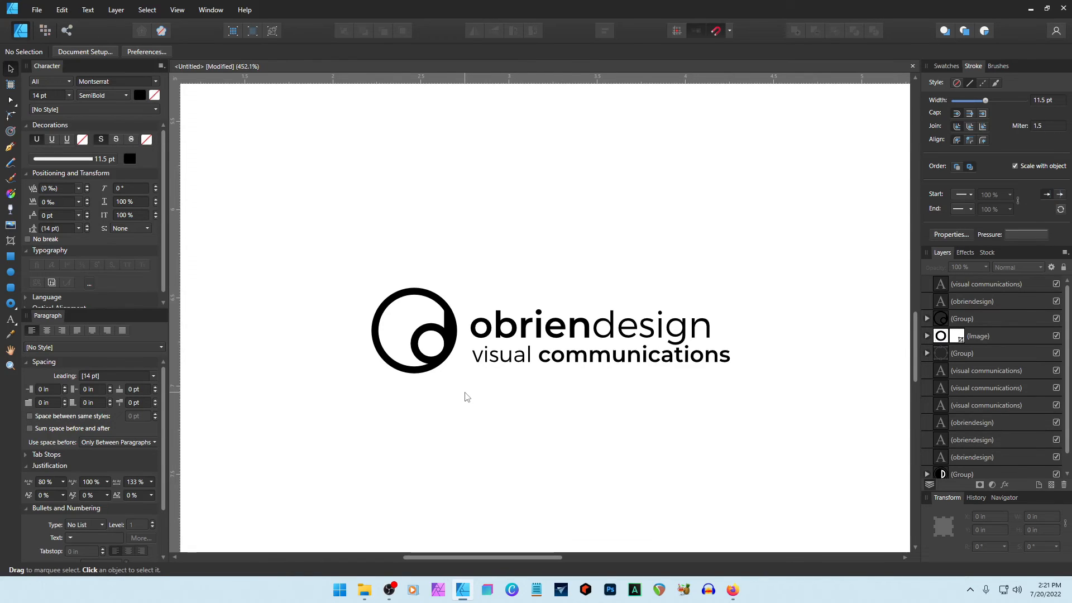
pyautogui.click(511, 356)
pyautogui.moveTo(510, 356); pyautogui.dragTo(511, 355)
pyautogui.click(596, 428)
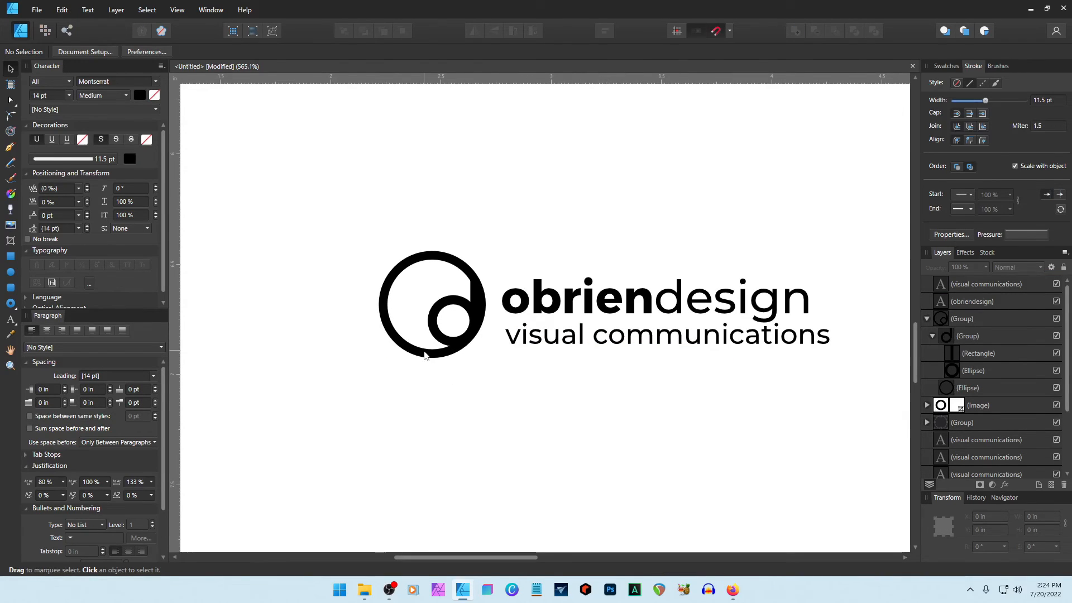
# Set the stroke width of the emblem's large ring to 4 pt
pyautogui.click(428, 357)
pyautogui.click(482, 387)
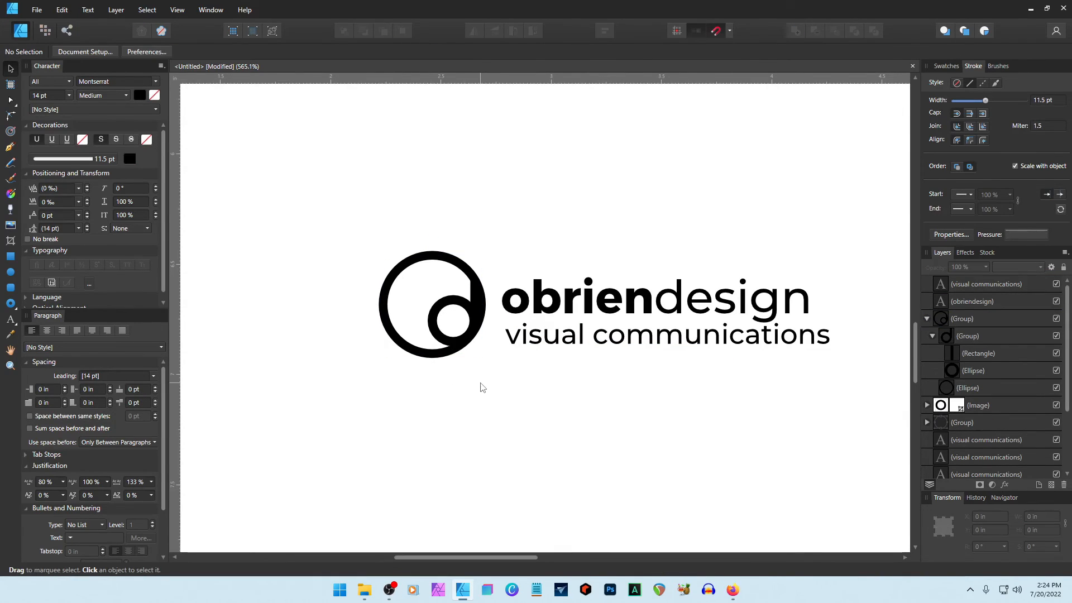
pyautogui.click(434, 357)
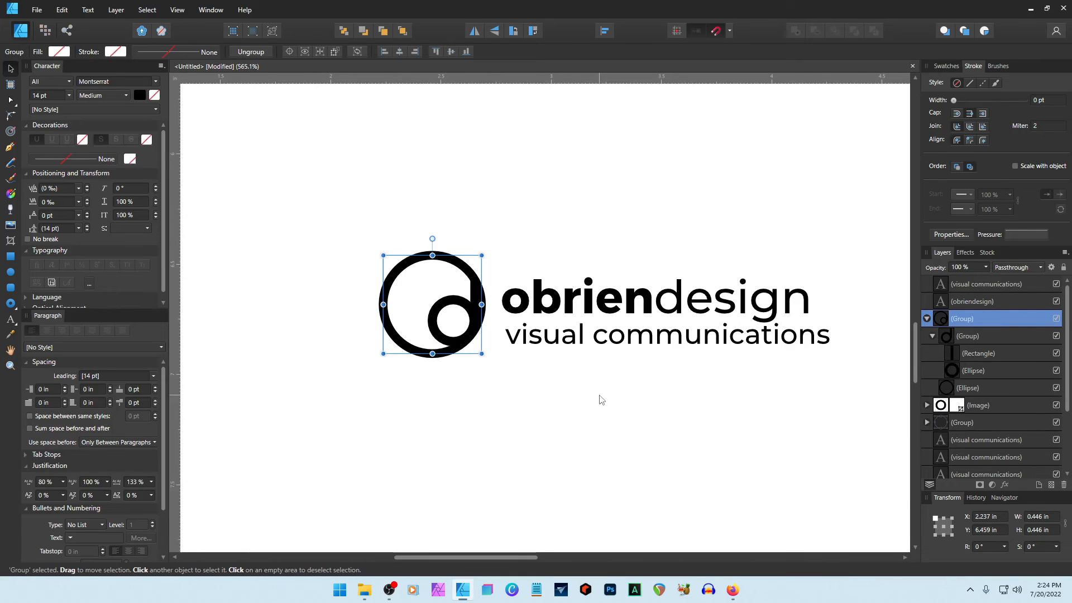
pyautogui.click(967, 388)
pyautogui.click(1051, 101)
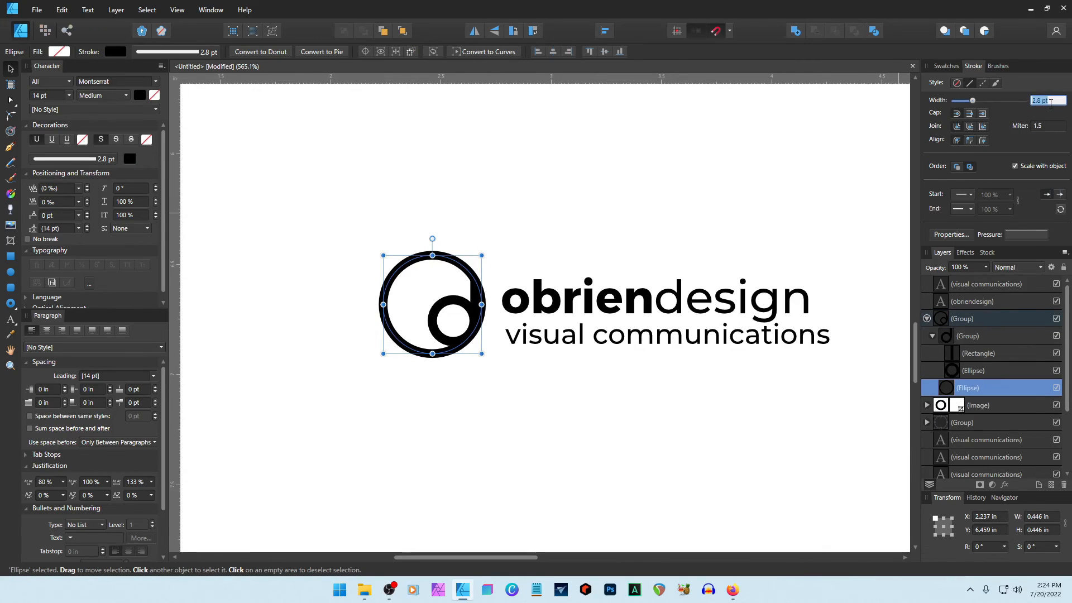
pyautogui.write('4')
pyautogui.click(411, 231)
# Try green and purple on the whole emblem group and settle on blue
pyautogui.moveTo(354, 215)
pyautogui.mouseDown()
pyautogui.moveTo(514, 383)
pyautogui.moveTo(514, 398)
pyautogui.mouseUp()
pyautogui.click(946, 66)
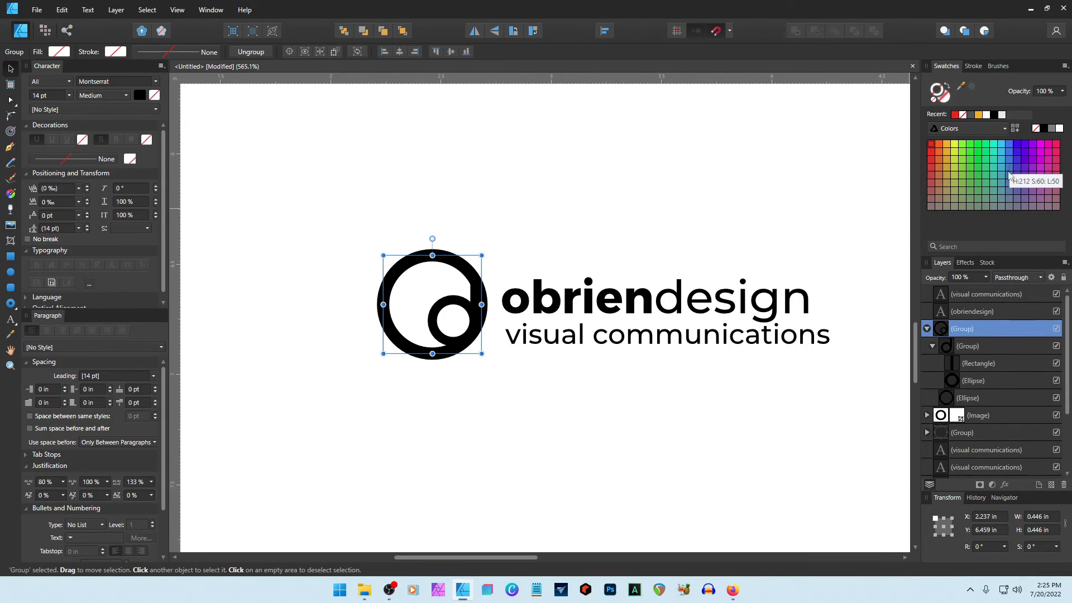
pyautogui.click(961, 174)
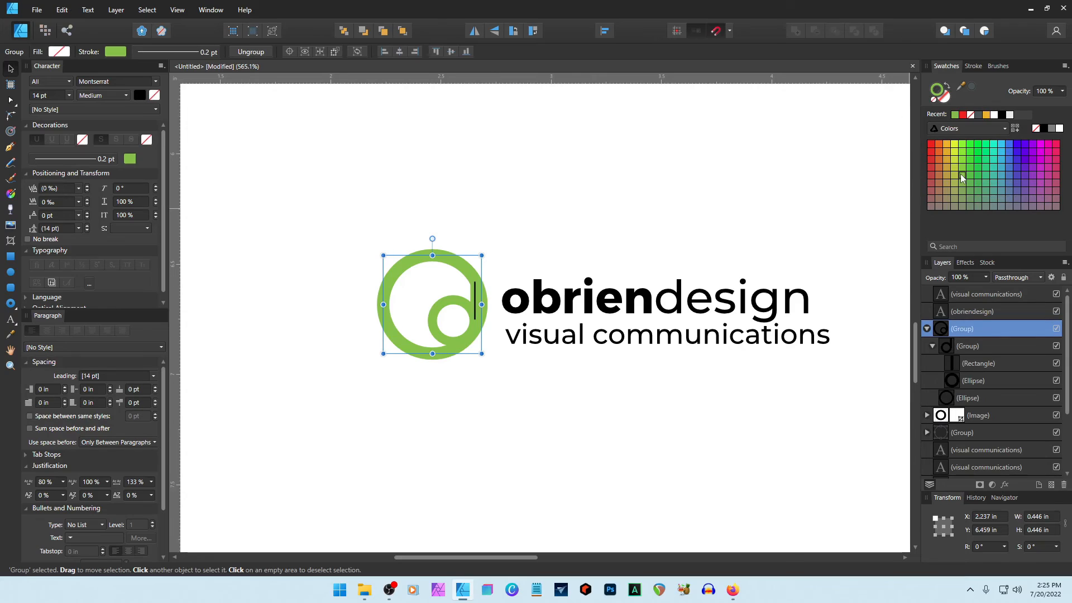
pyautogui.click(1017, 175)
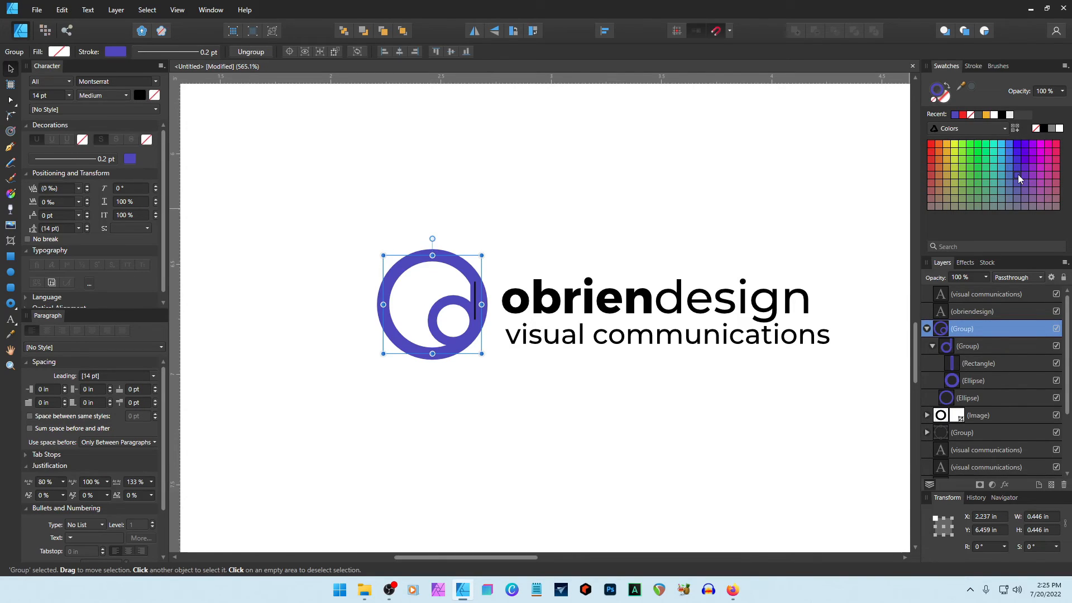
pyautogui.click(1010, 174)
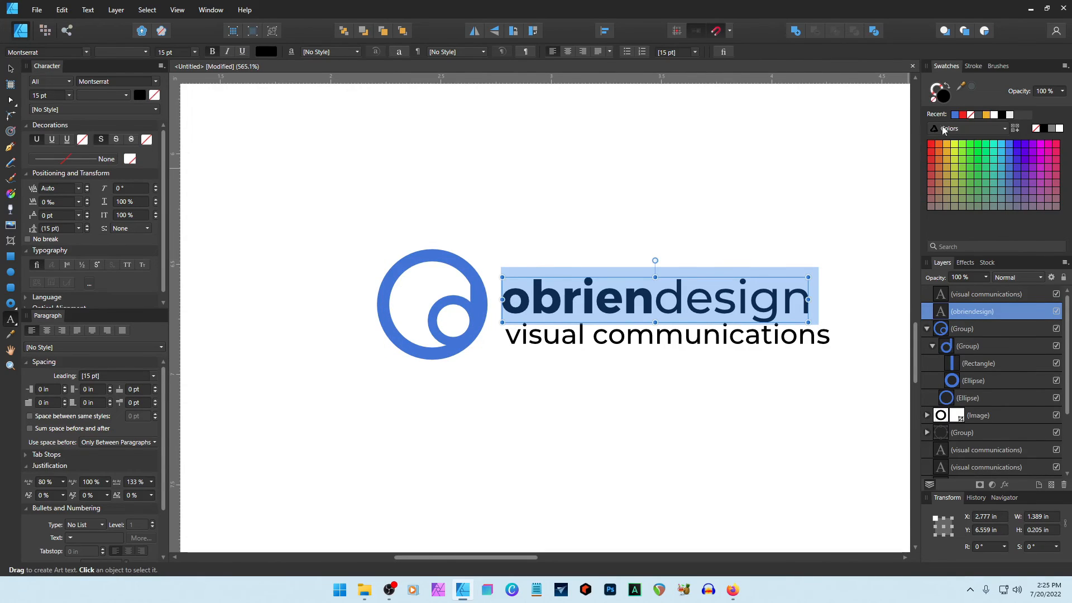
# Try the obriendesign text with obrien in blue and design in black, and recolor the whole text black
pyautogui.click(955, 115)
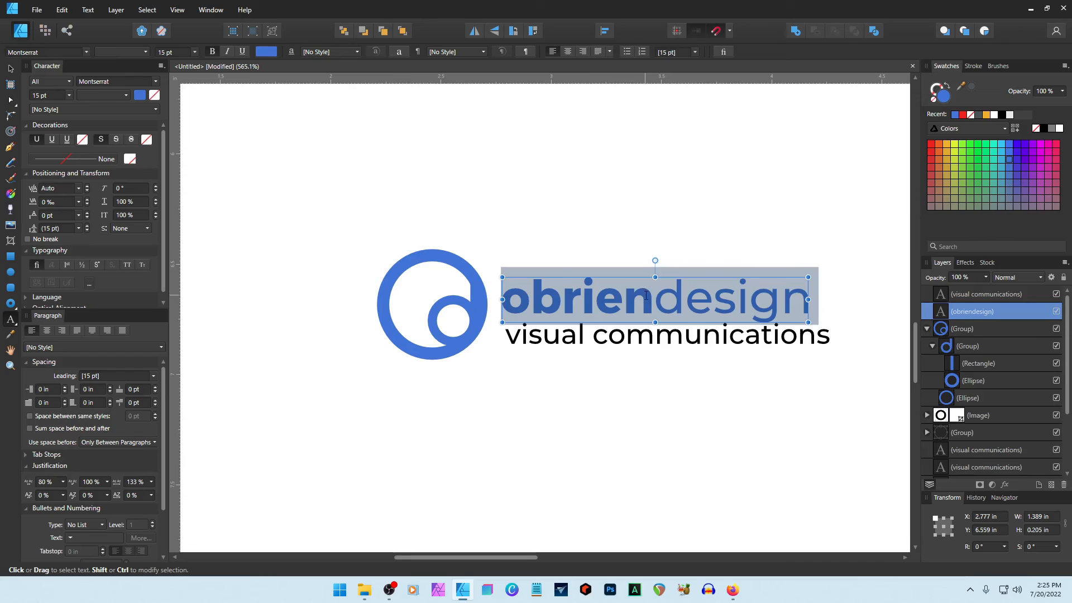
pyautogui.moveTo(654, 296); pyautogui.dragTo(824, 299)
pyautogui.click(1001, 116)
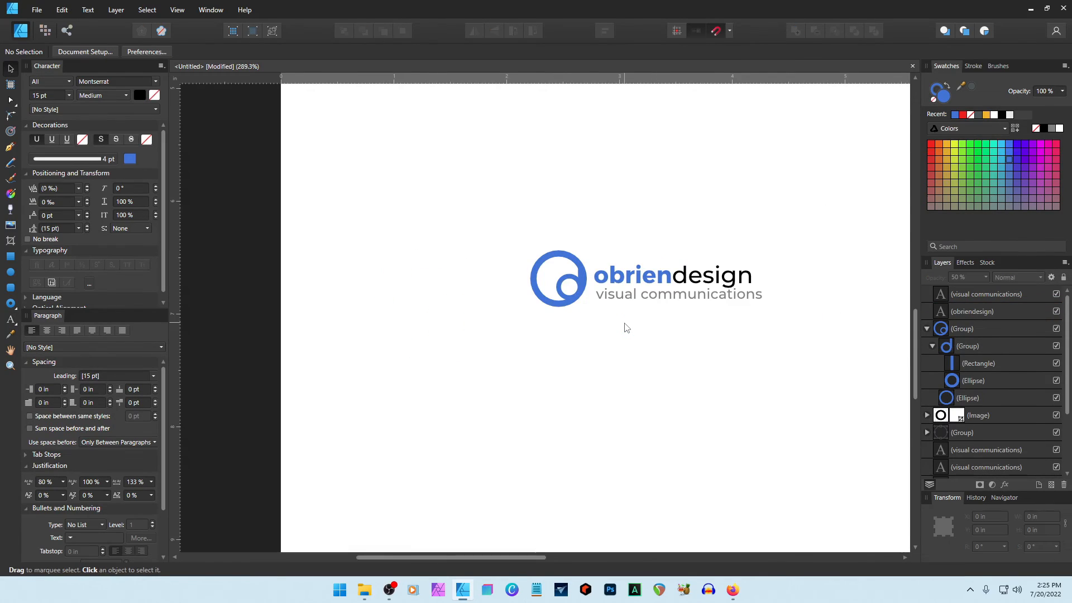
pyautogui.click(666, 279)
pyautogui.click(1002, 116)
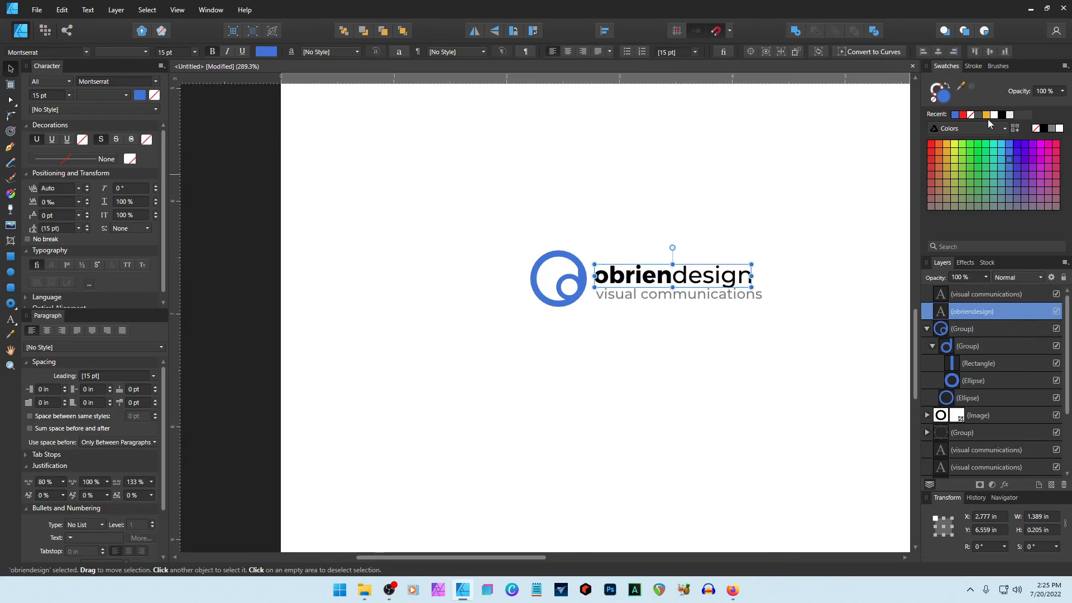
# Set the opacity of the visual communications line beneath obriendesign to 70%
pyautogui.click(982, 294)
pyautogui.press('5')
pyautogui.click(972, 277)
pyautogui.write('70')
pyautogui.press('Return')
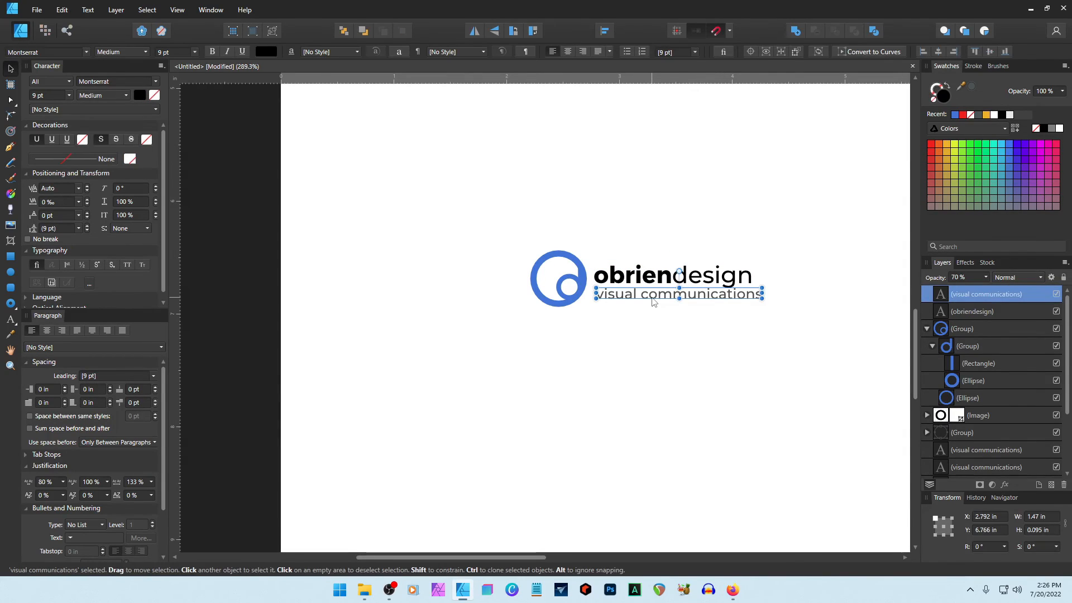
# Delete the visual communications line beneath the obriendesign text
pyautogui.press('Delete')
pyautogui.hscroll(3, 662, 285)
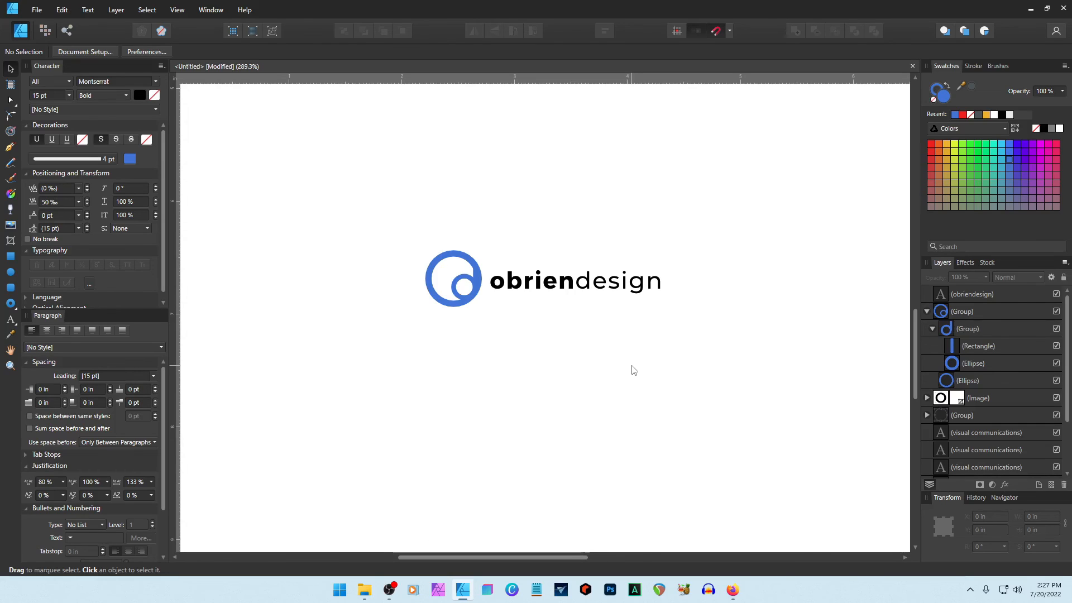
pyautogui.moveTo(390, 213); pyautogui.dragTo(753, 360)
pyautogui.click(735, 374)
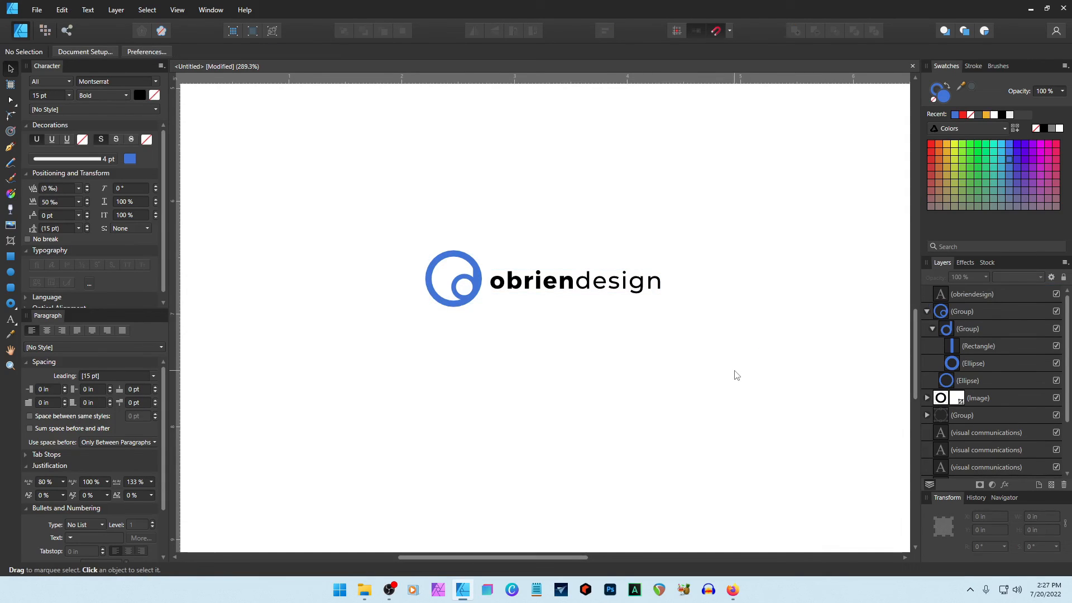